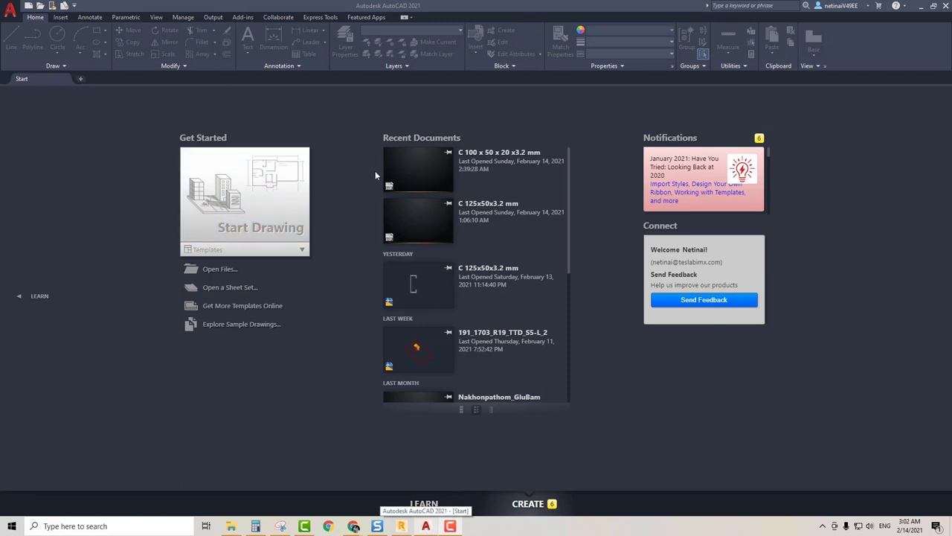
Open the recent AutoCAD drawing 'C 125x50x3.2 mm' from the Start tab
click(250, 253)
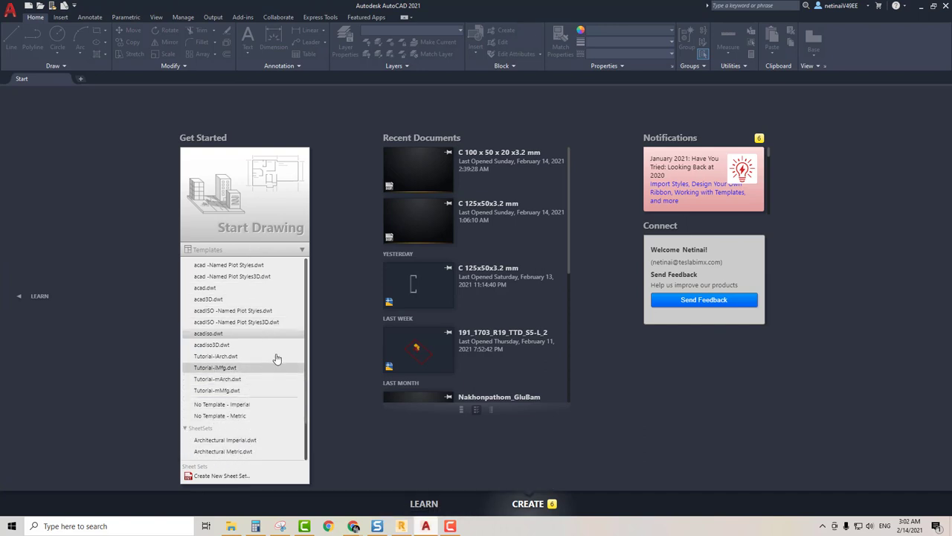
click(420, 221)
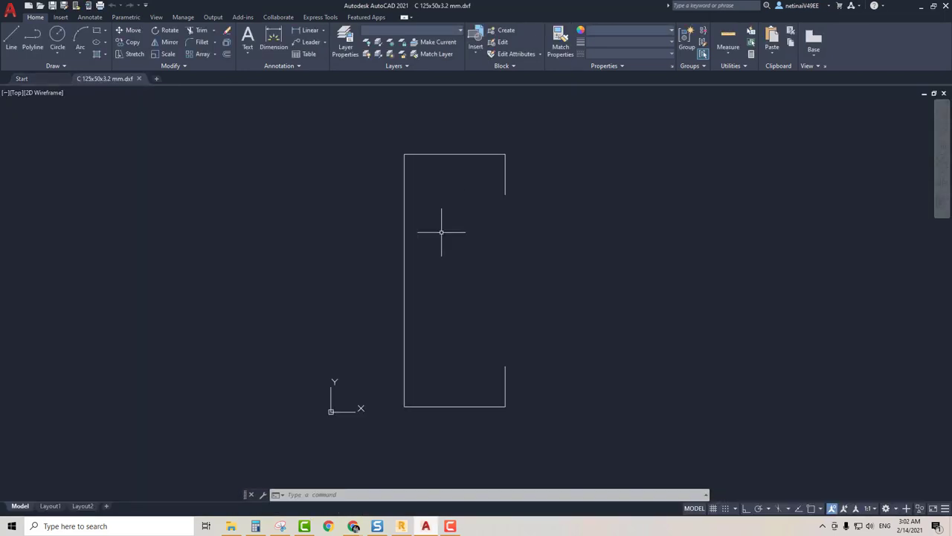
Check the drawing units in the UNITS dialog and close it unchanged
text(l)
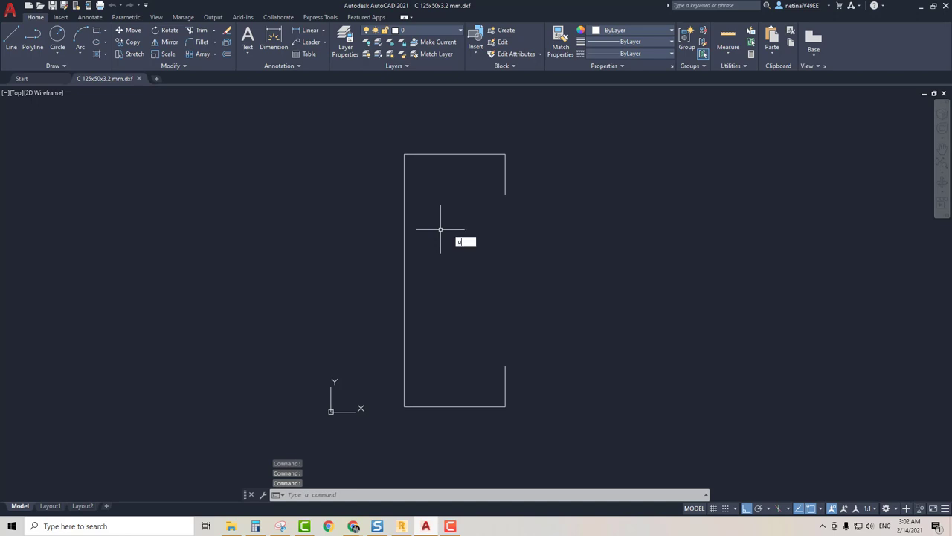
key(Escape)
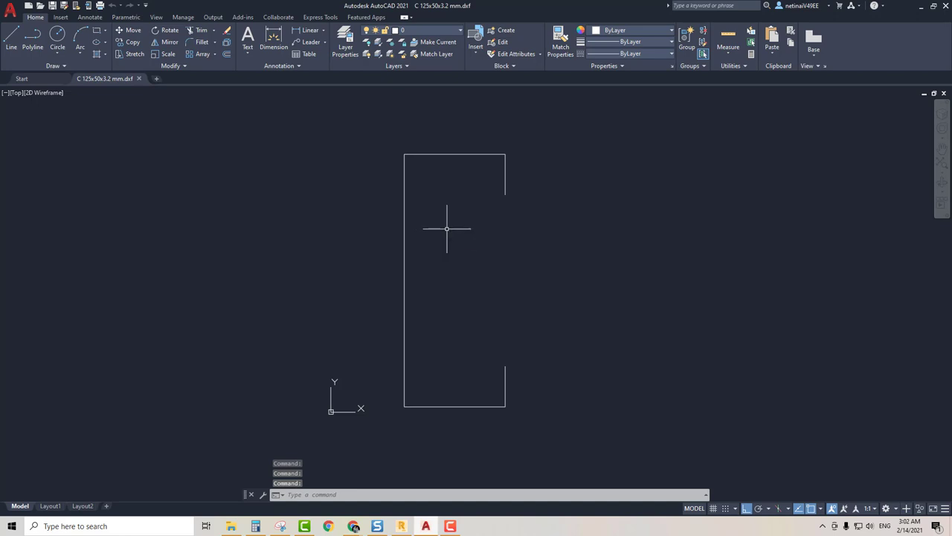
text(un)
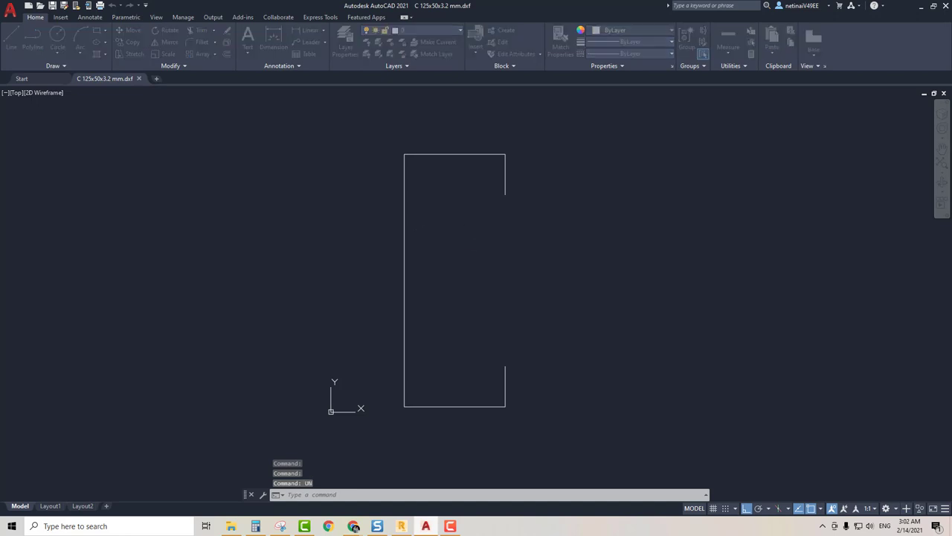
key(Return)
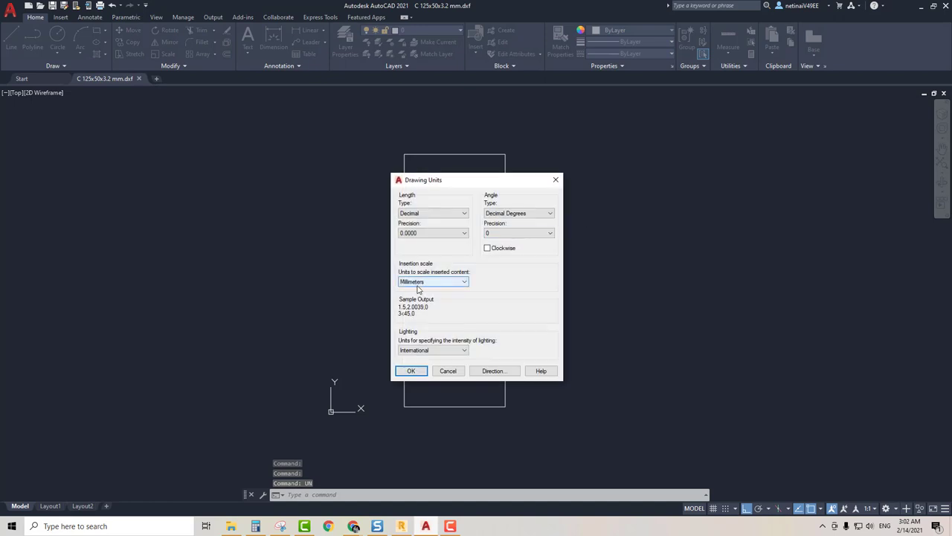
click(553, 180)
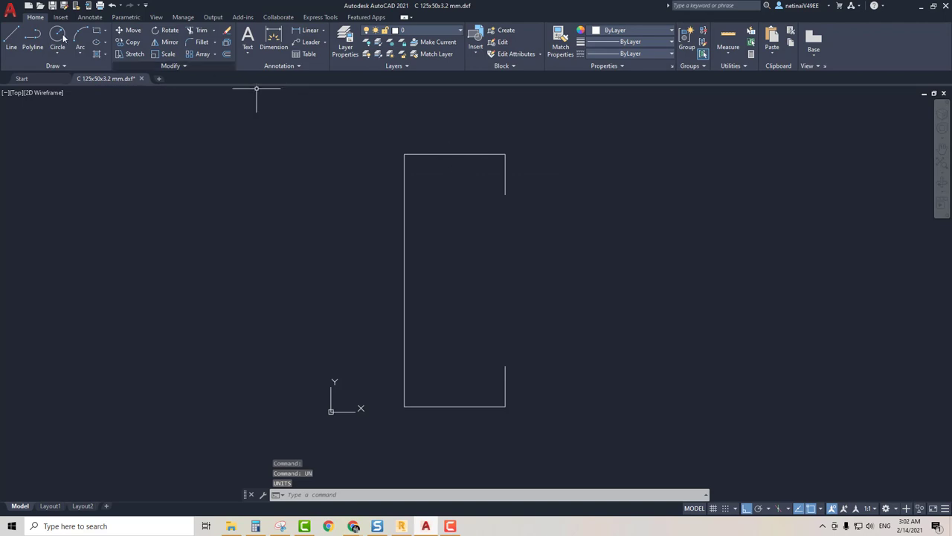
Draw a trial 125-long vertical line beside the channel to confirm its height, then erase it
key(l)
key(Return)
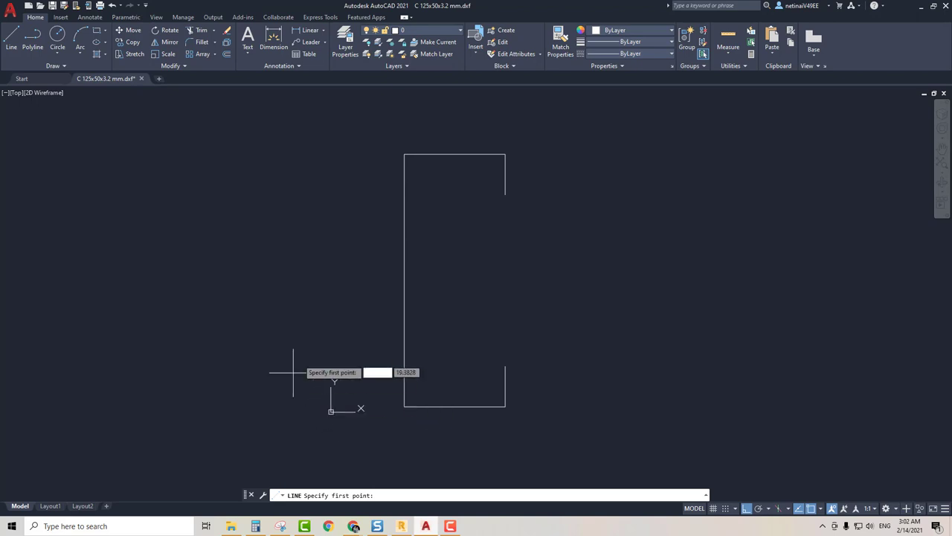
click(294, 349)
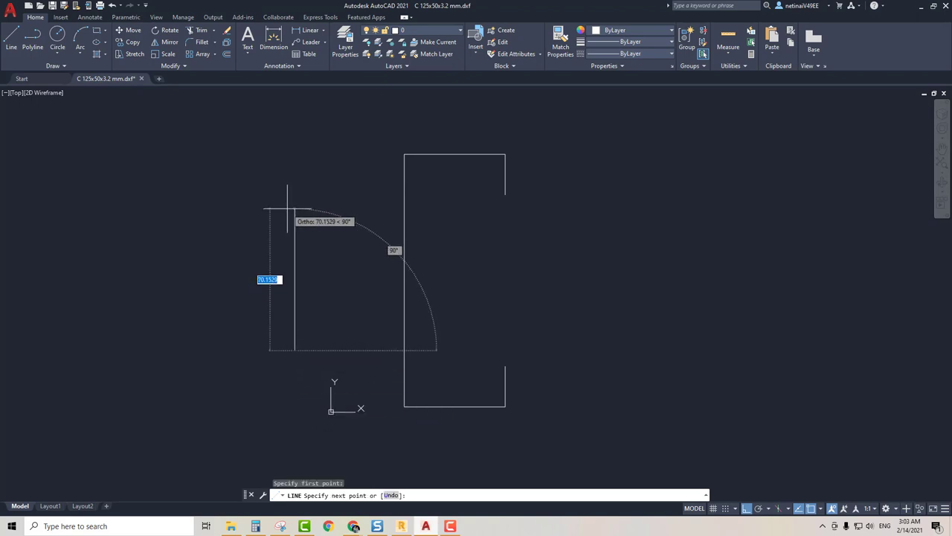
text(125)
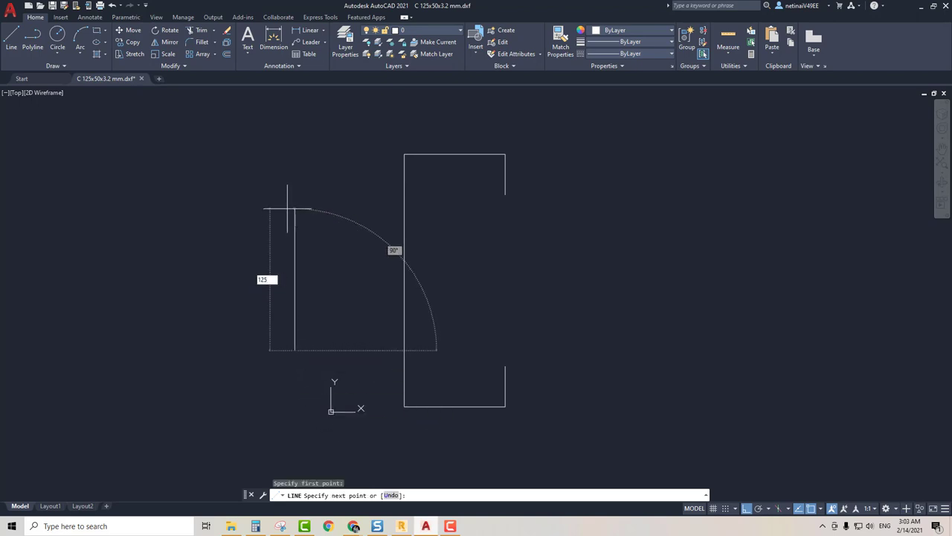
key(Return)
key(Escape)
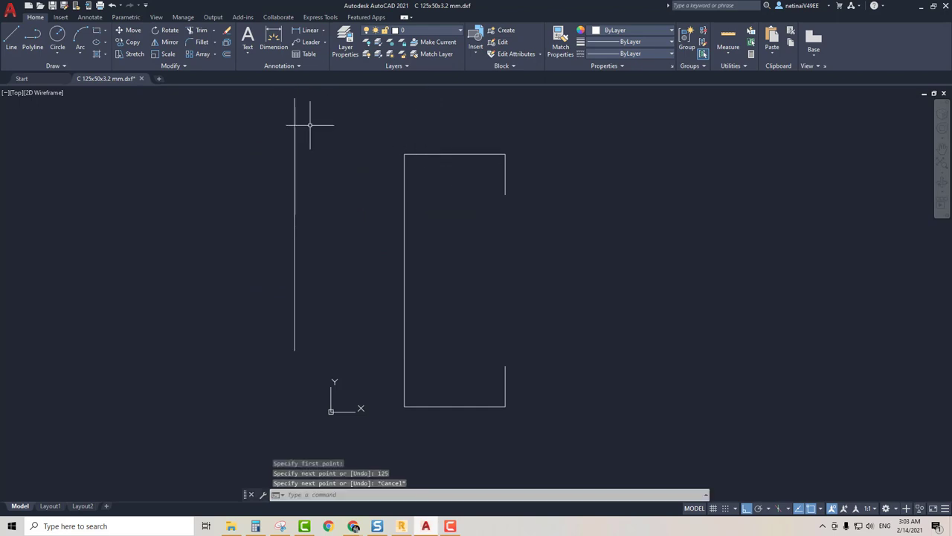
key(Escape)
key(Escape)
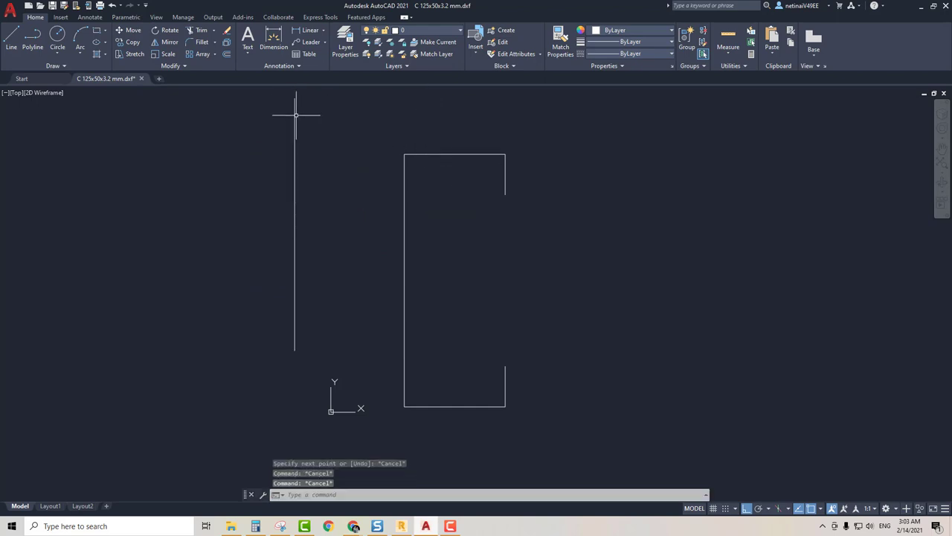
click(294, 117)
key(Delete)
Zoom and pan to recentre the C-channel, then bring up the application menu
scroll(425, 158, up, 4)
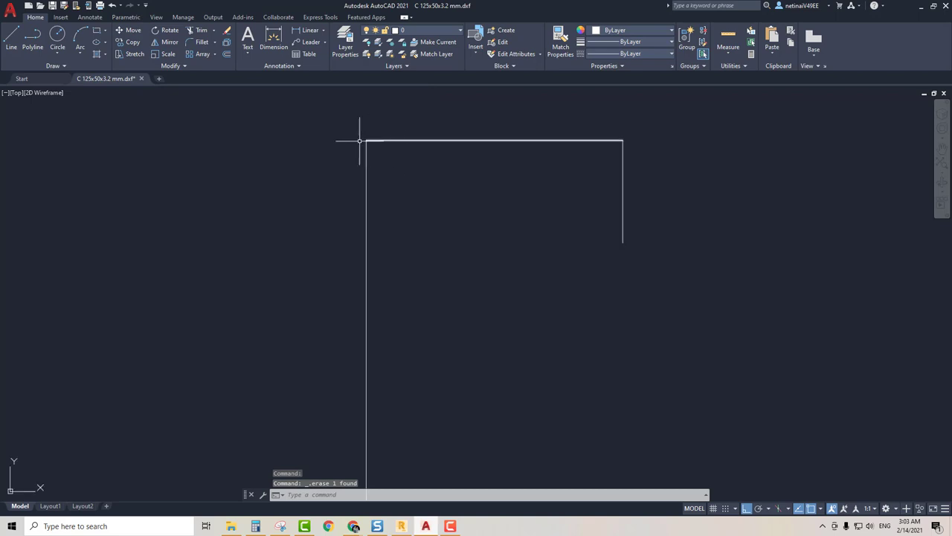
scroll(361, 143, up, 2)
scroll(374, 138, down, 8)
scroll(392, 153, up, 2)
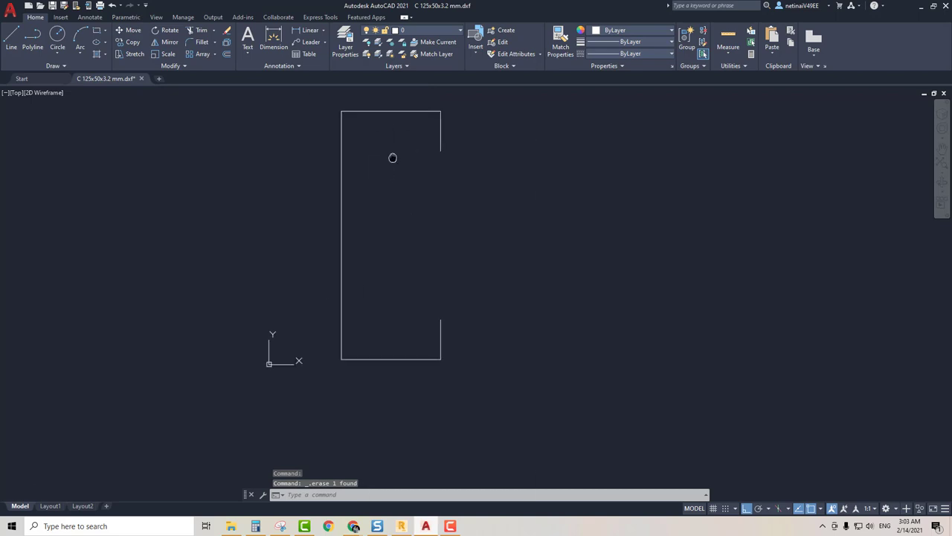
middle_drag(392, 157, 402, 185)
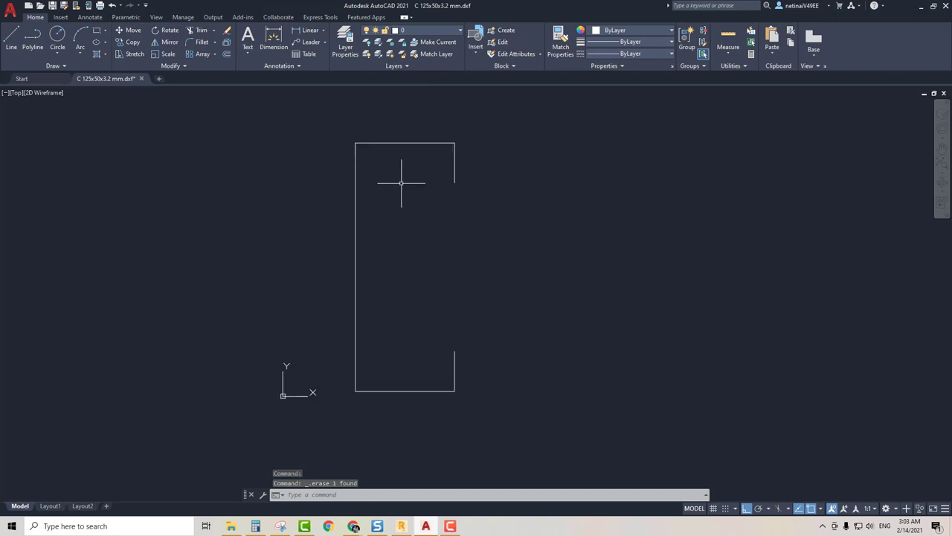
click(10, 9)
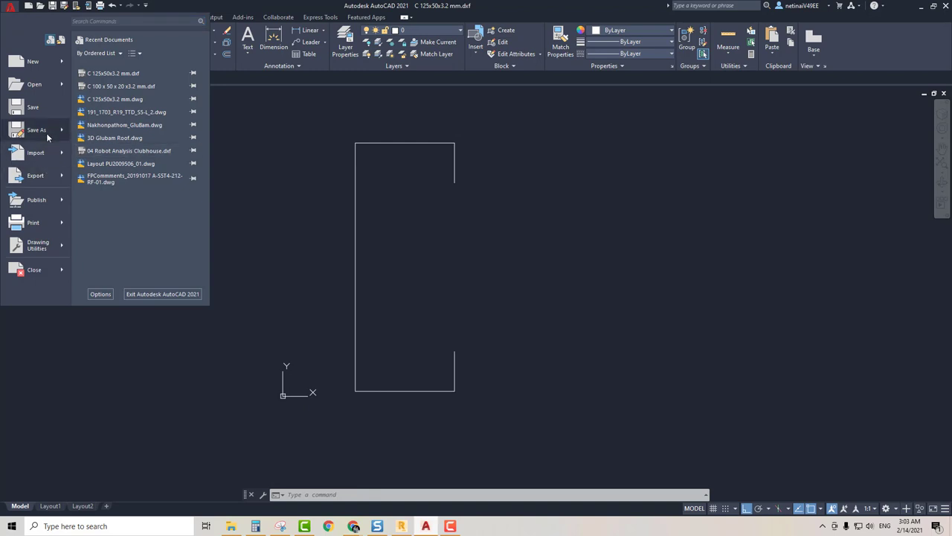
Try Save As with AutoCAD 2018 DXF format, cancel, and quit AutoCAD without saving
click(47, 137)
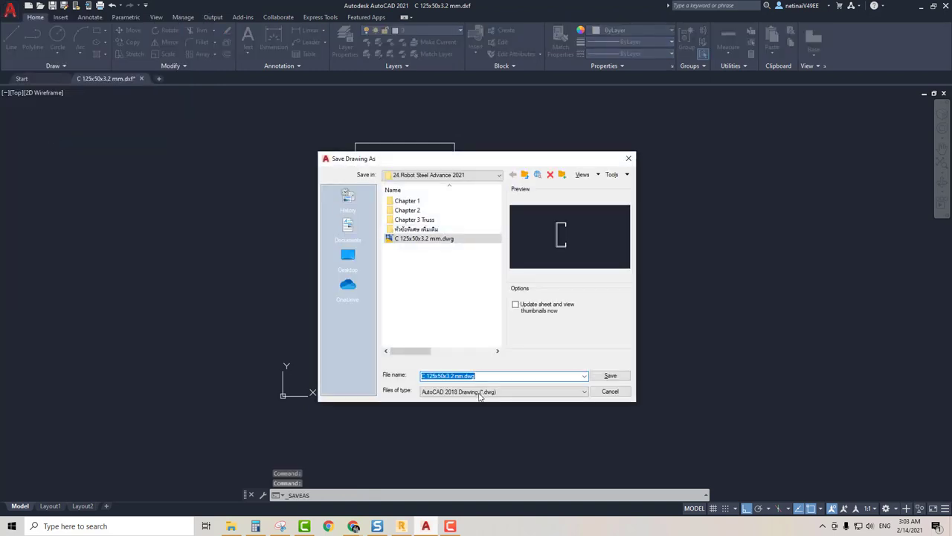
click(480, 393)
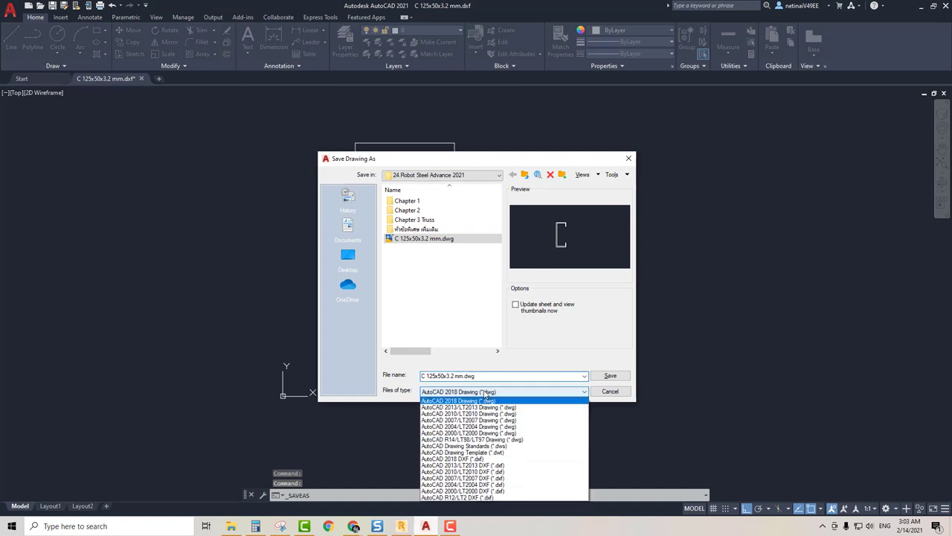
click(516, 459)
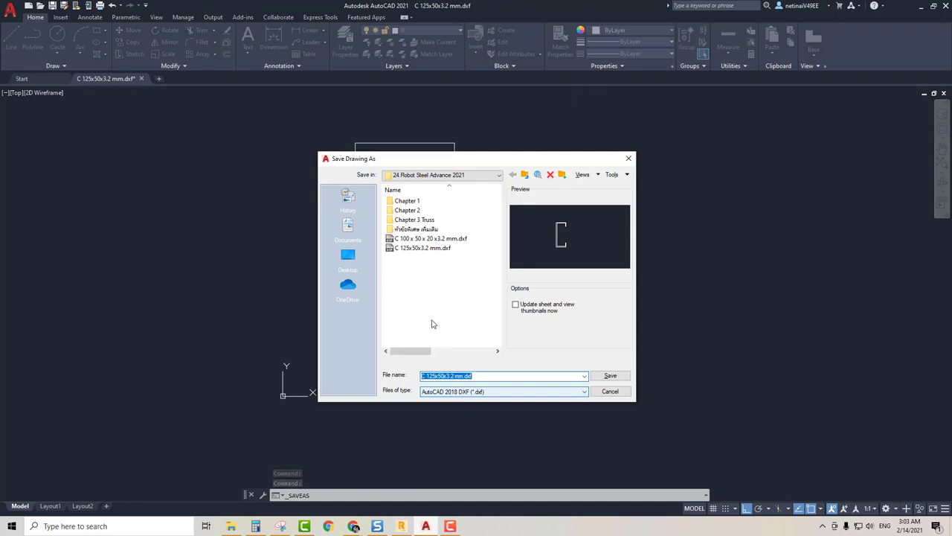
click(628, 160)
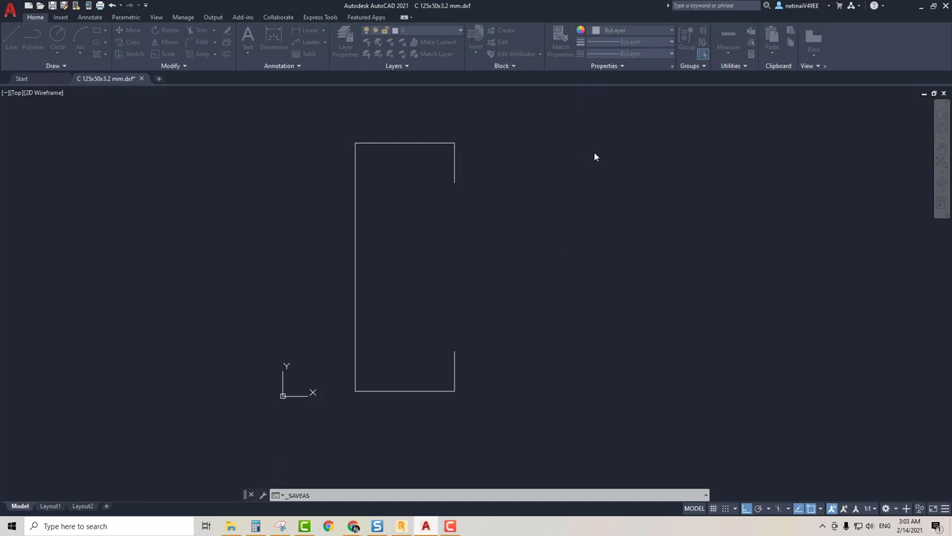
click(946, 6)
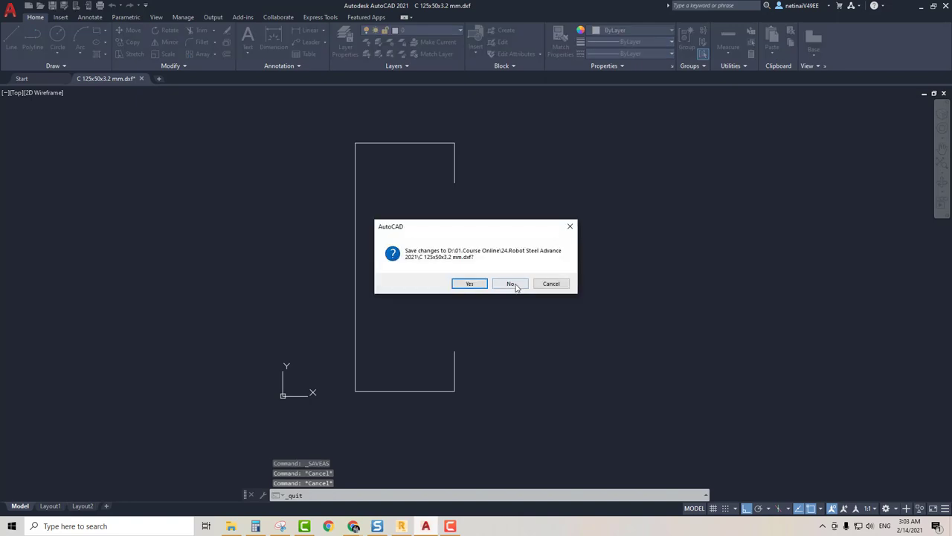
click(511, 283)
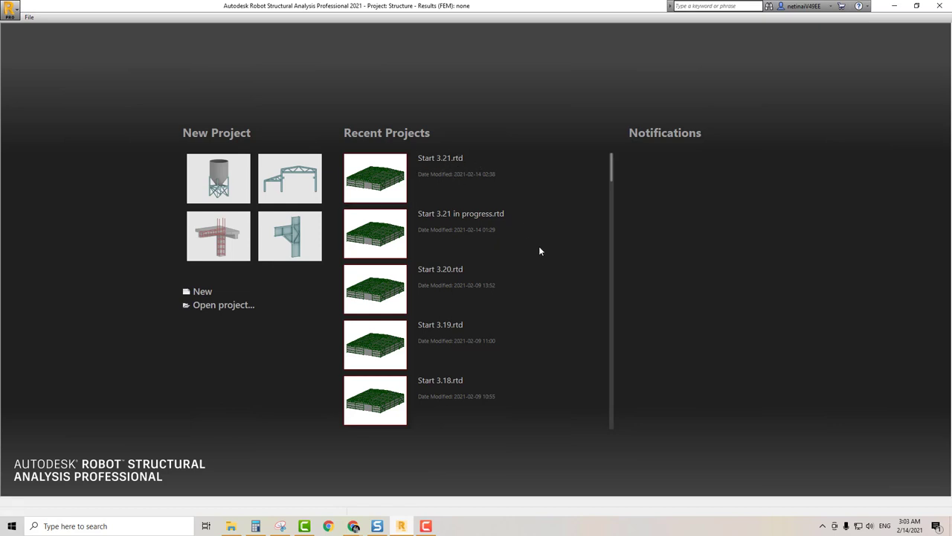
Start an empty Structure project from a Robot start-page template, then show the Tools menu
click(230, 185)
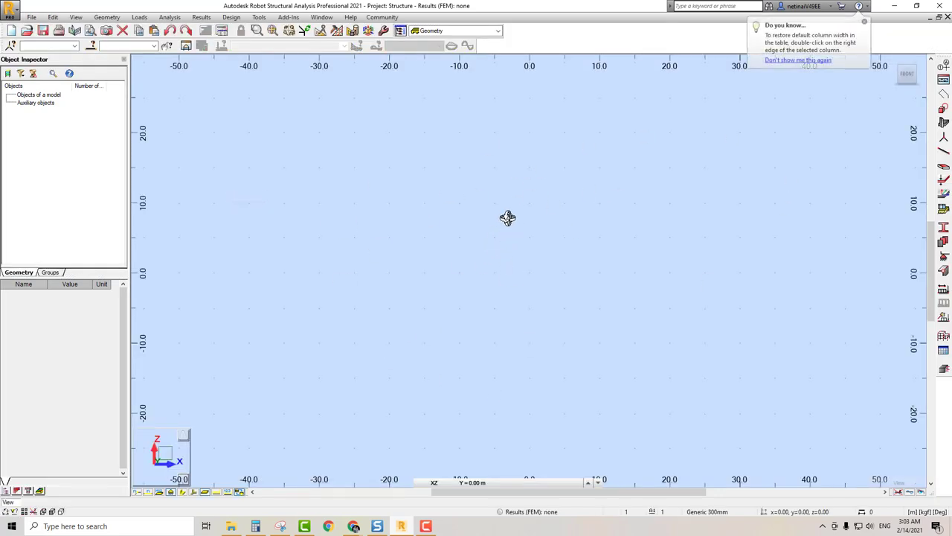
click(259, 17)
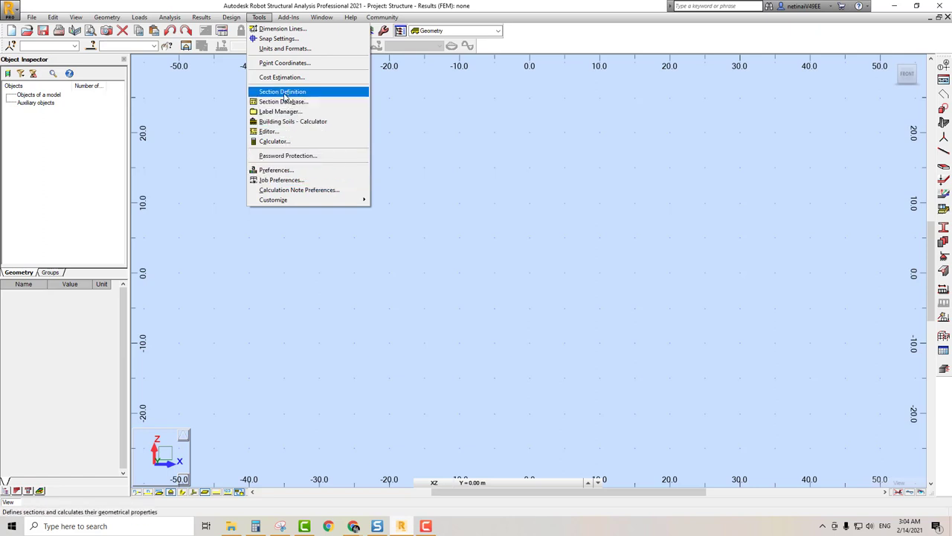
Begin a new thin-walled section in Section Definition with section dimensions set to mm
click(288, 92)
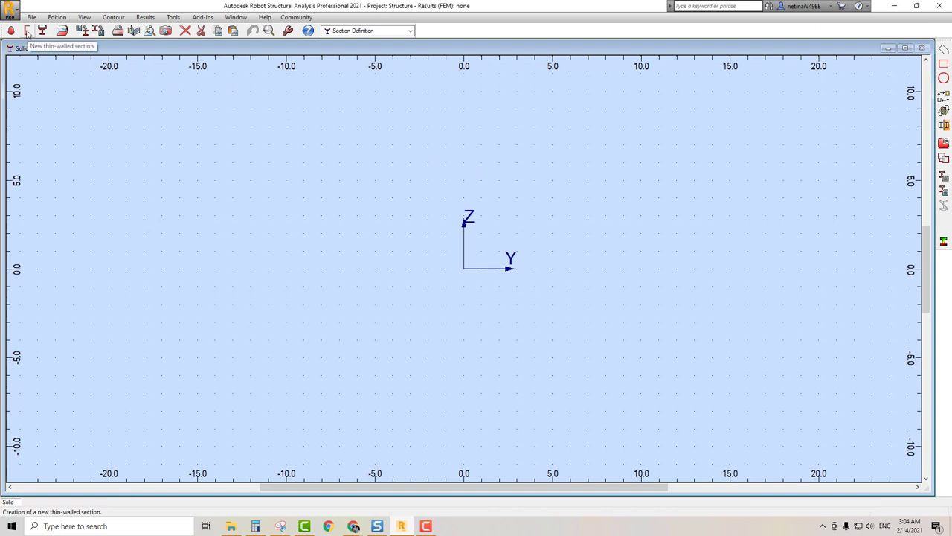
click(27, 31)
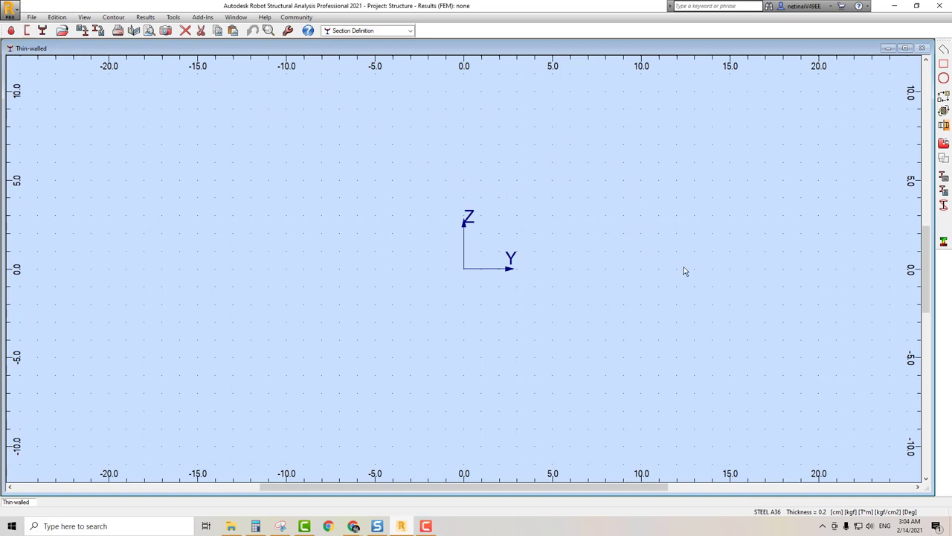
click(879, 511)
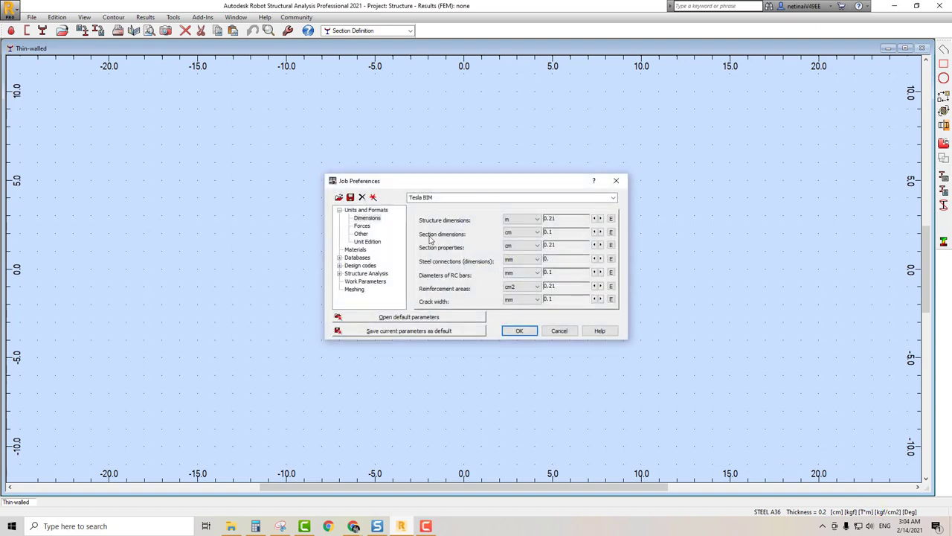
click(525, 232)
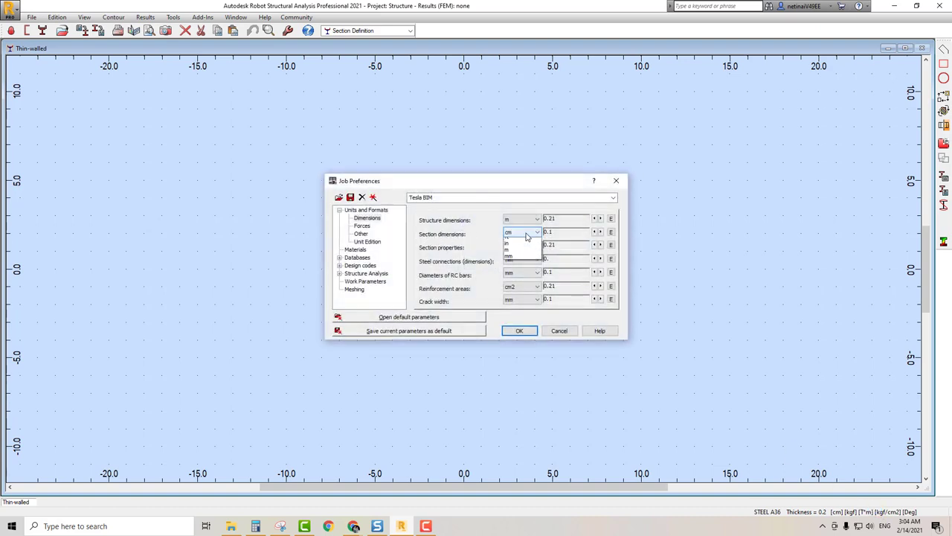
click(514, 260)
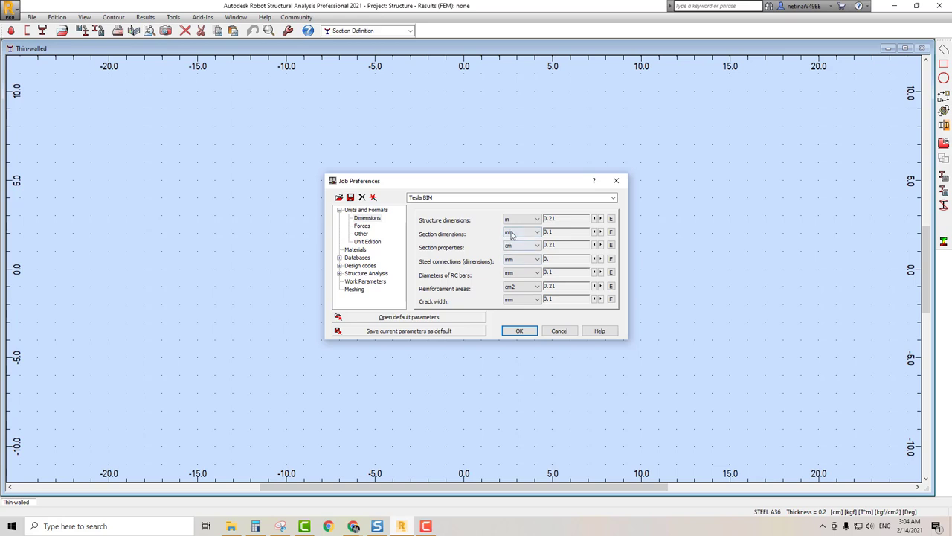
click(520, 331)
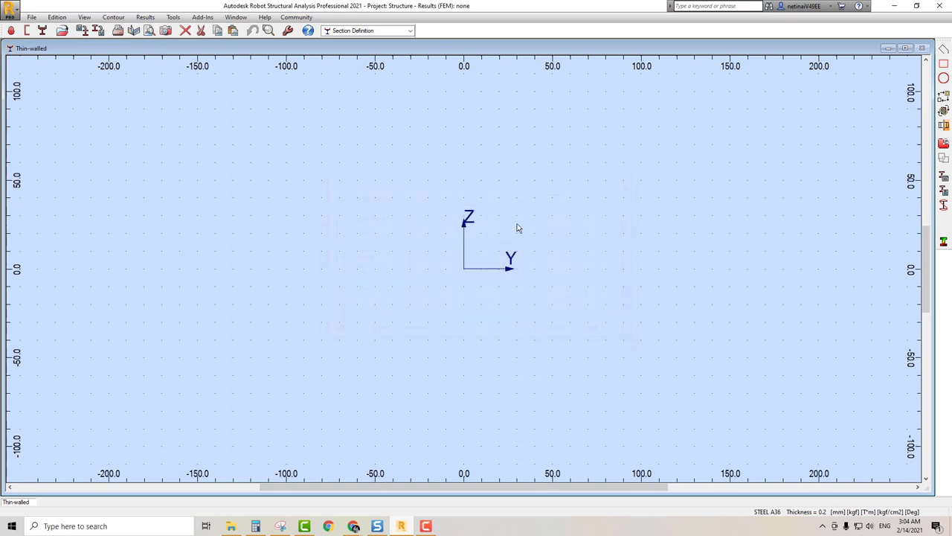
Import 'C 125x50x3.2 mm.dxf' as the section, accepting the DXF opening parameters
click(32, 17)
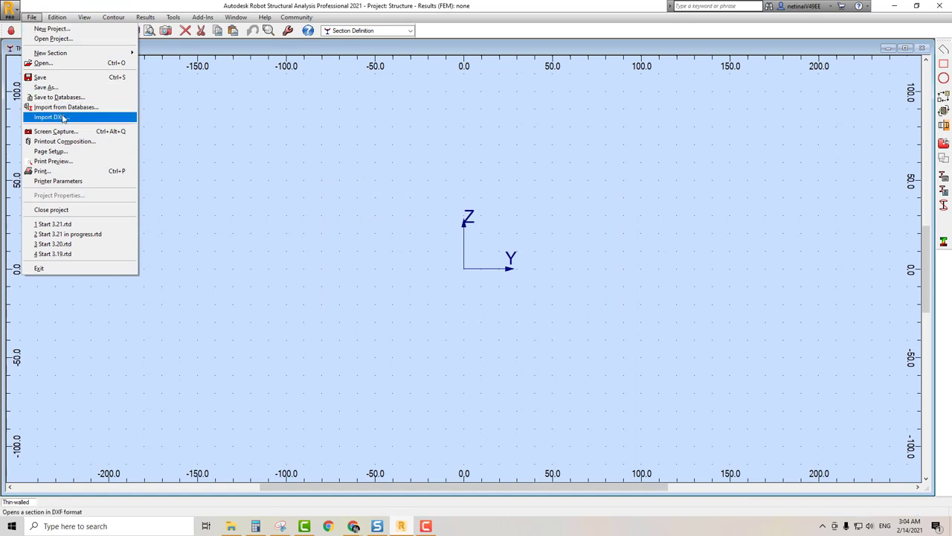
click(49, 117)
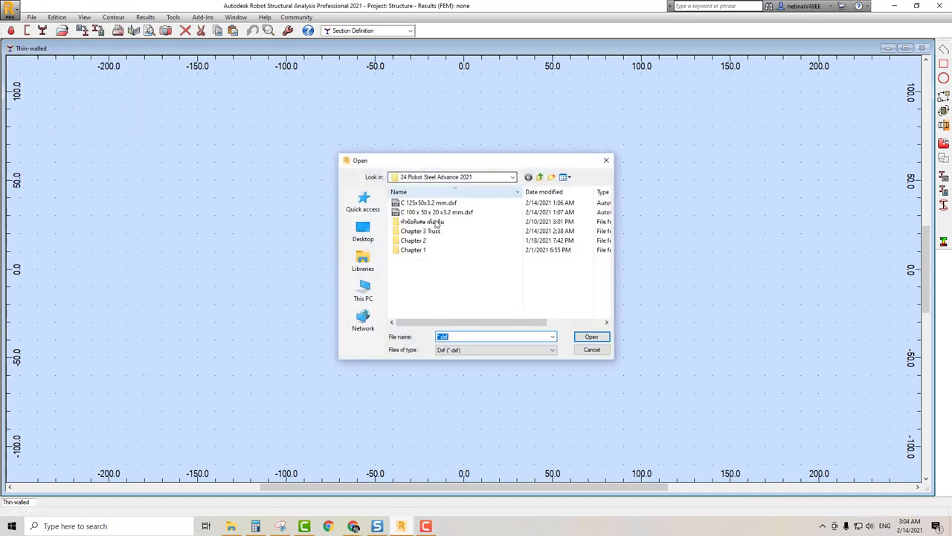
click(439, 203)
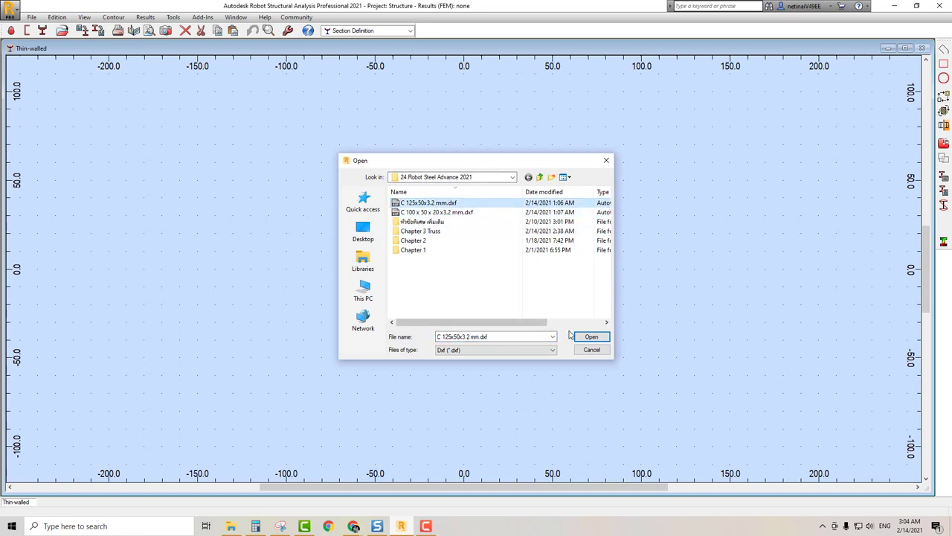
click(591, 336)
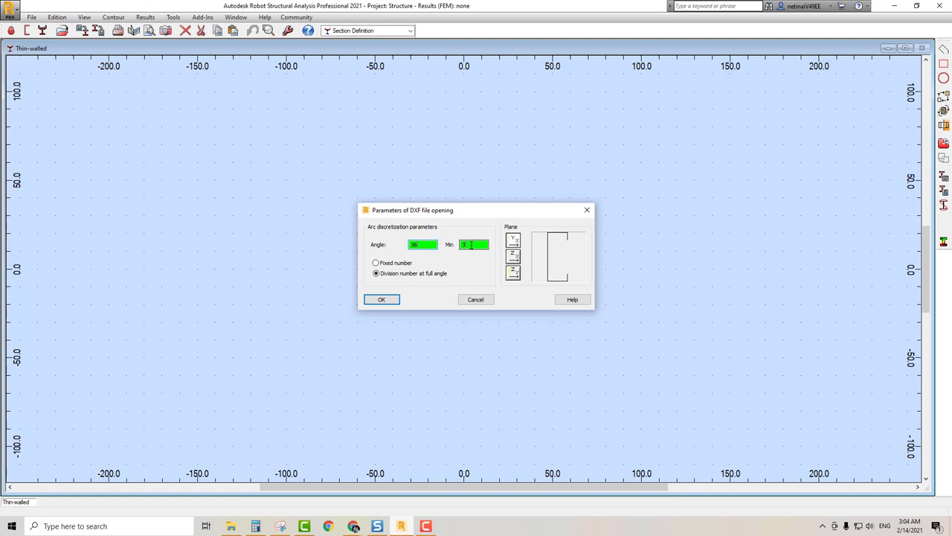
click(426, 244)
click(472, 245)
click(382, 300)
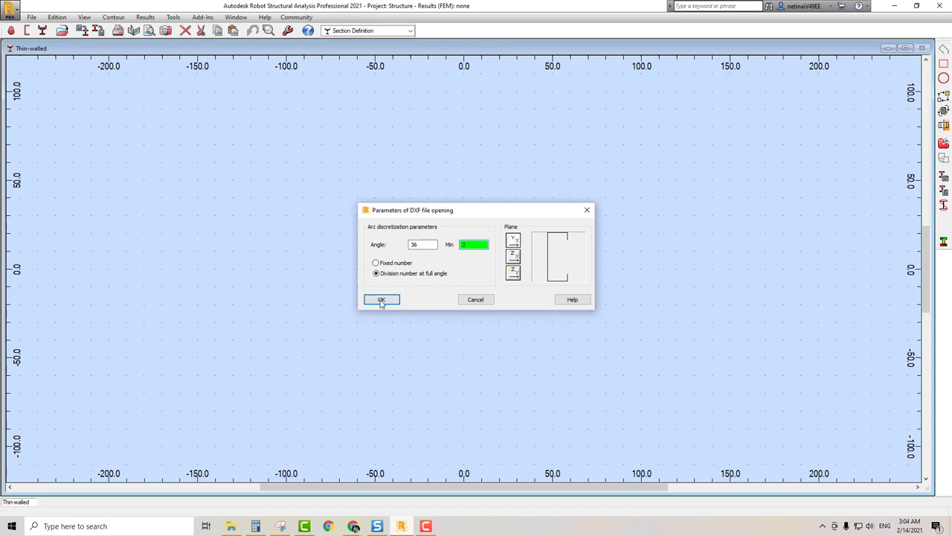
scroll(467, 248, down, 1)
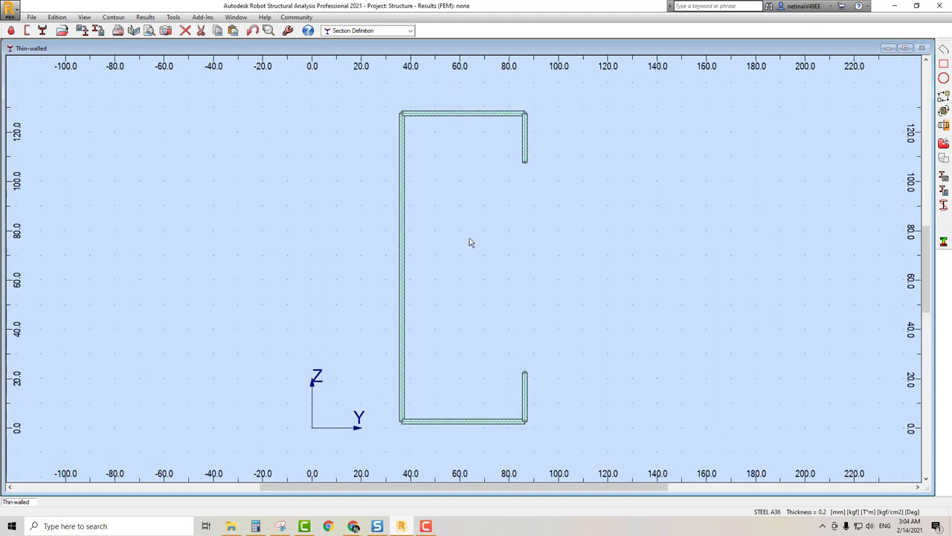
Select all C-section walls and set their thickness to 3.2 in Properties
mouse_move(367, 93)
mouse_down()
mouse_move(550, 408)
mouse_move(559, 446)
mouse_up()
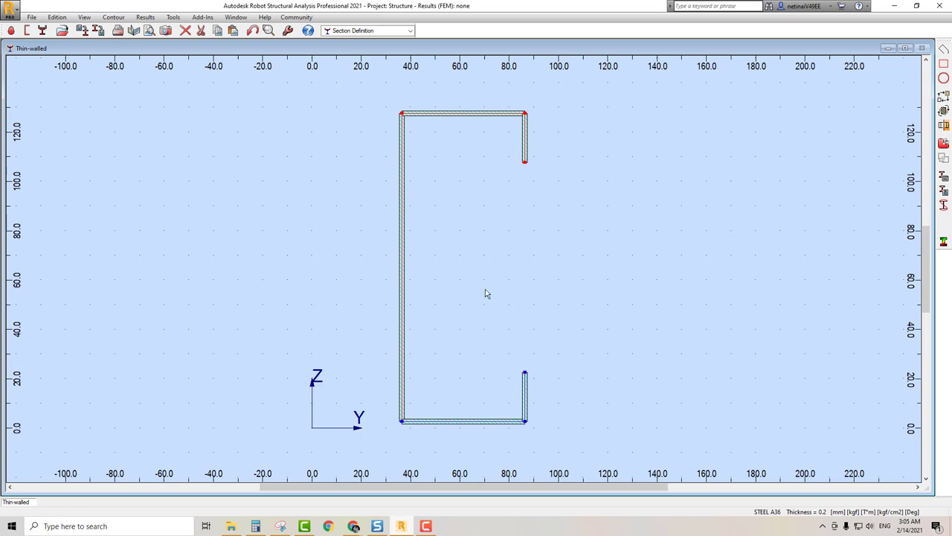
right_click(426, 156)
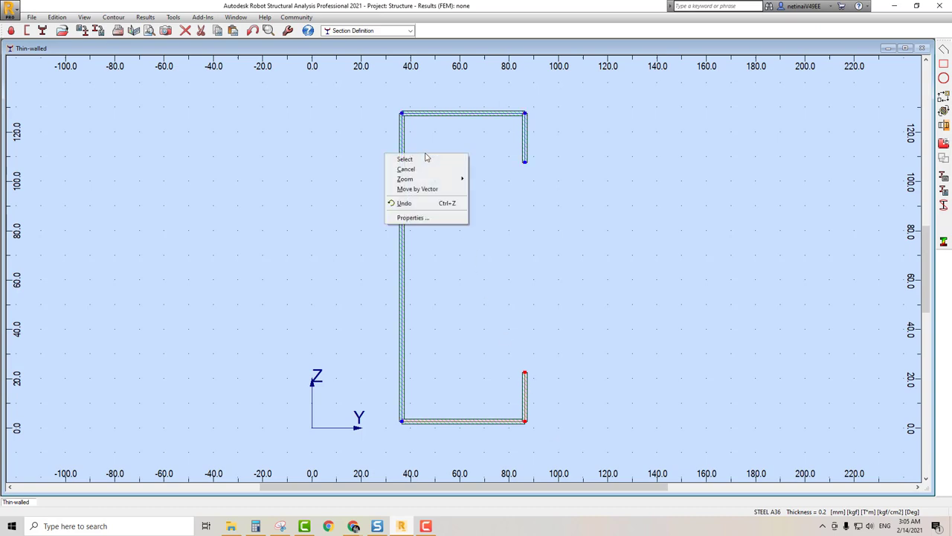
click(417, 218)
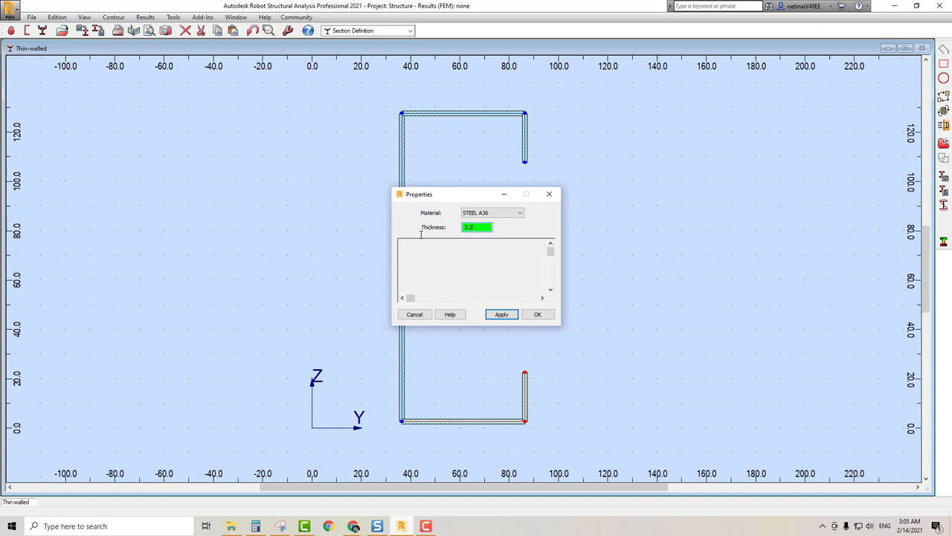
click(496, 315)
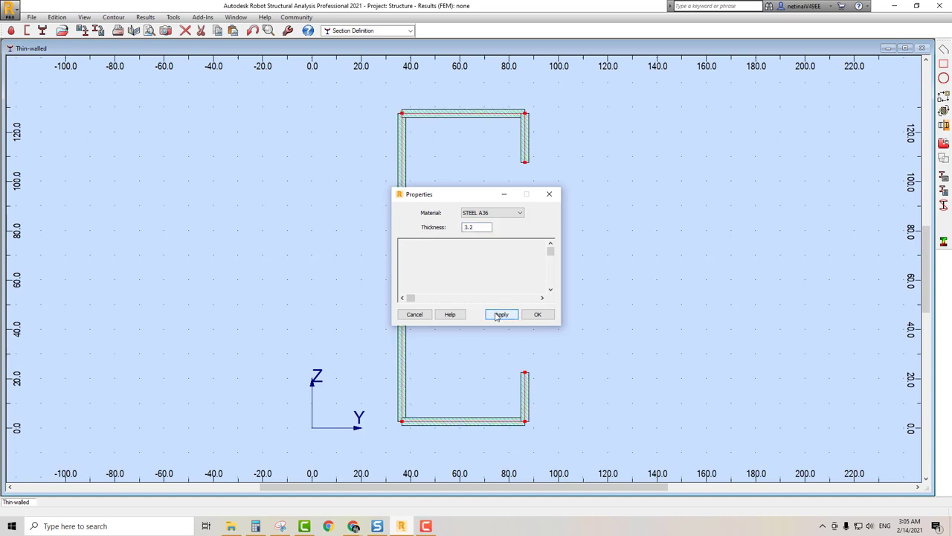
click(537, 315)
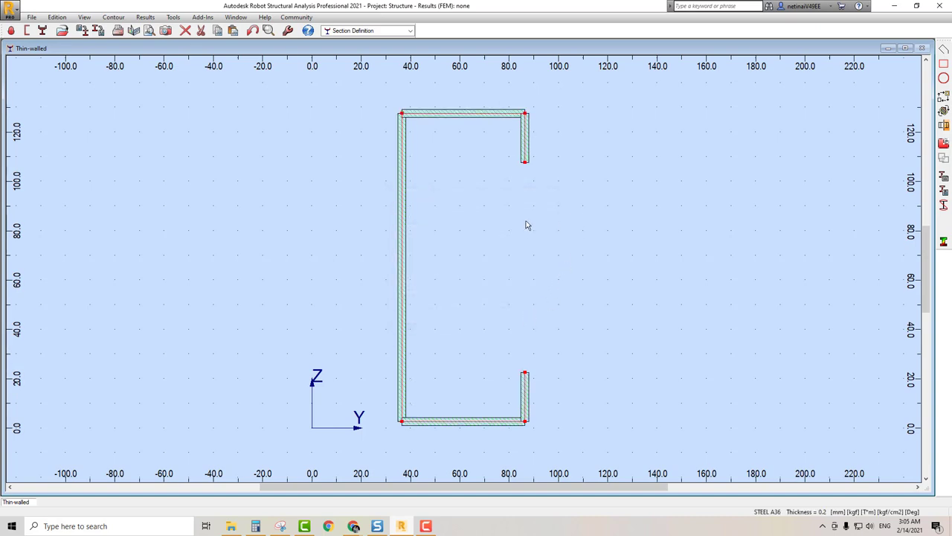
Show the section's Geometric Properties and its Principal System values (Iy 212.82, Iz 34.26 cm4)
click(145, 17)
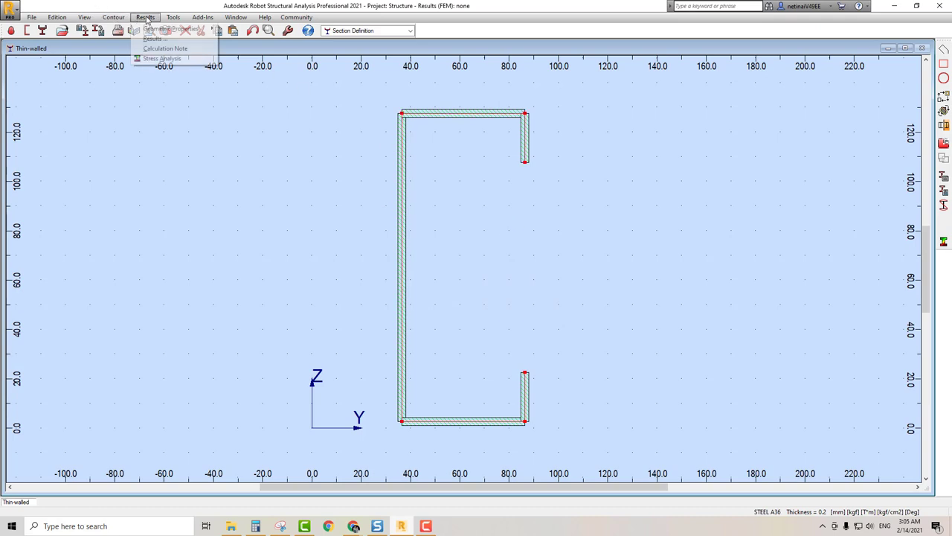
click(154, 38)
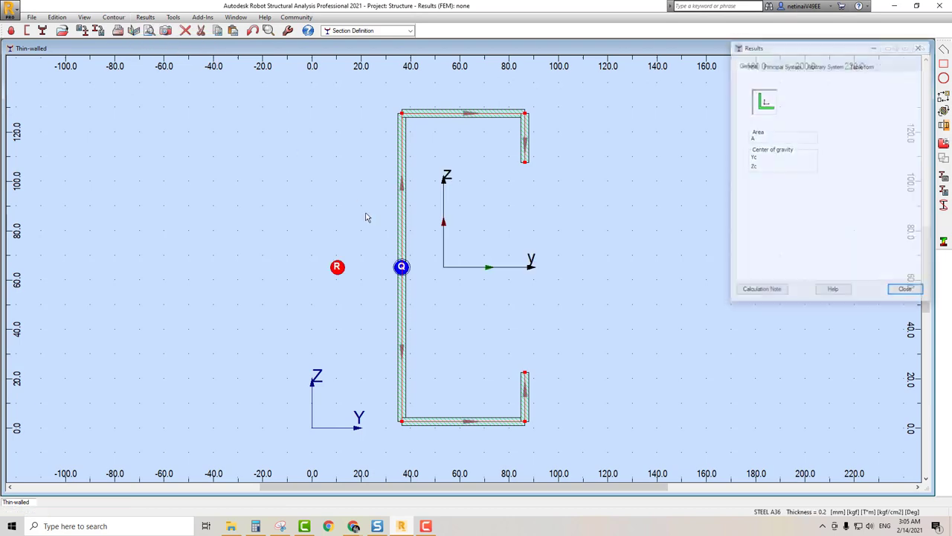
drag(805, 47, 656, 126)
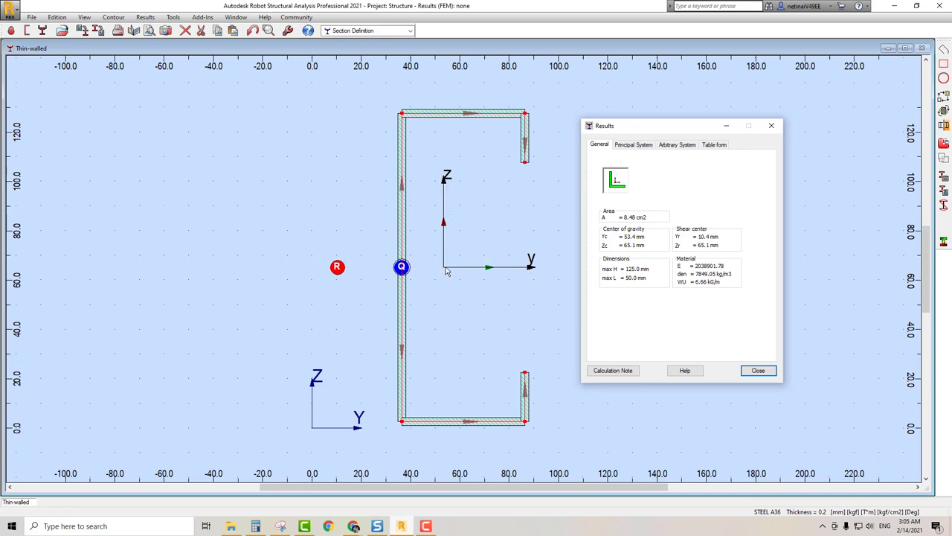
click(444, 271)
click(632, 146)
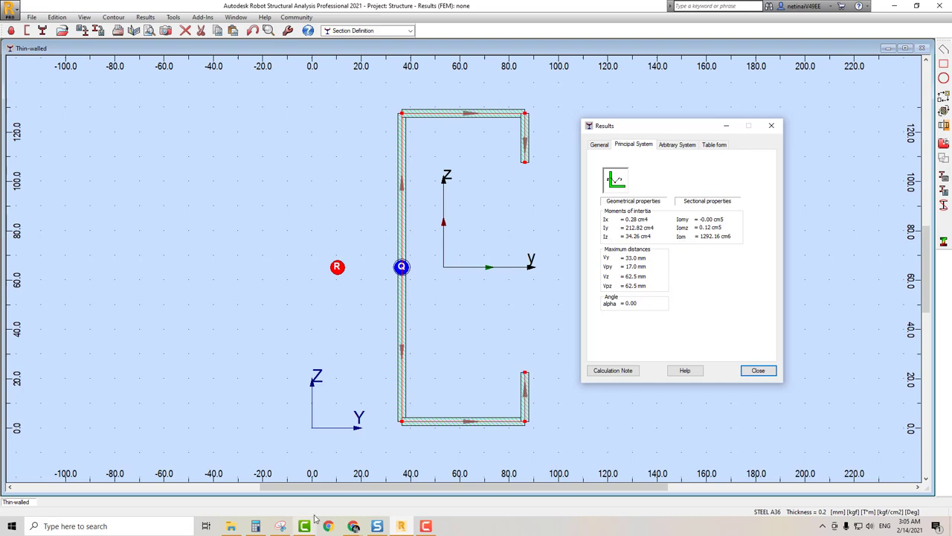
Switch to Chrome and open the KHC steel catalog PDF in a new tab
click(354, 525)
click(450, 484)
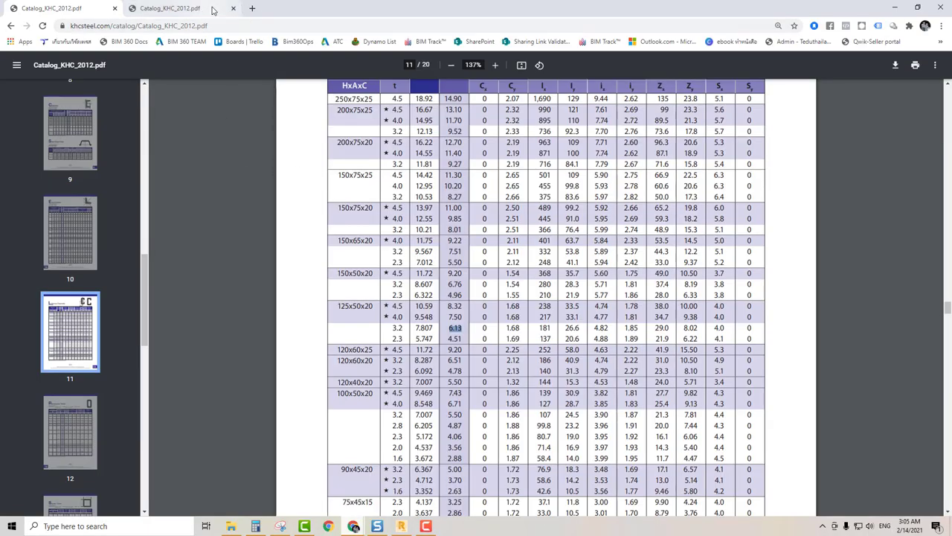
click(252, 8)
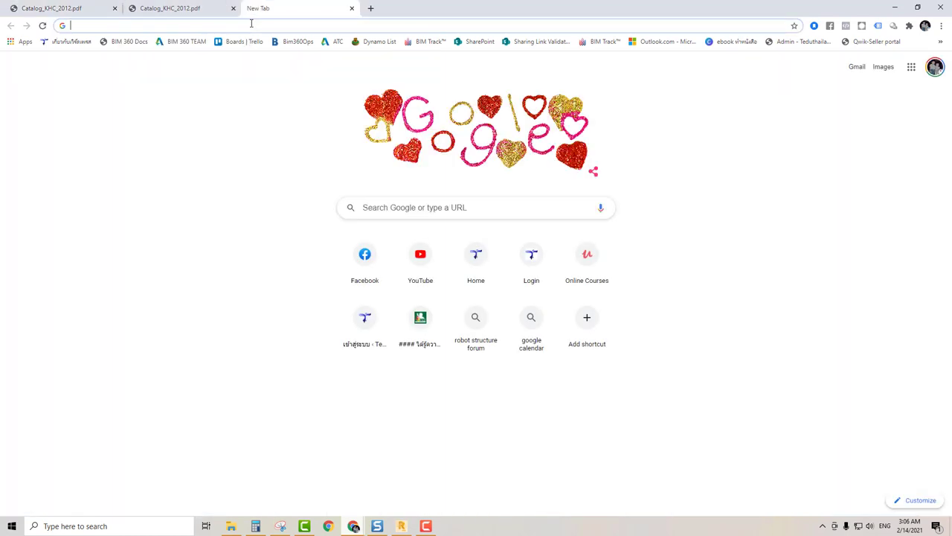
text(khc)
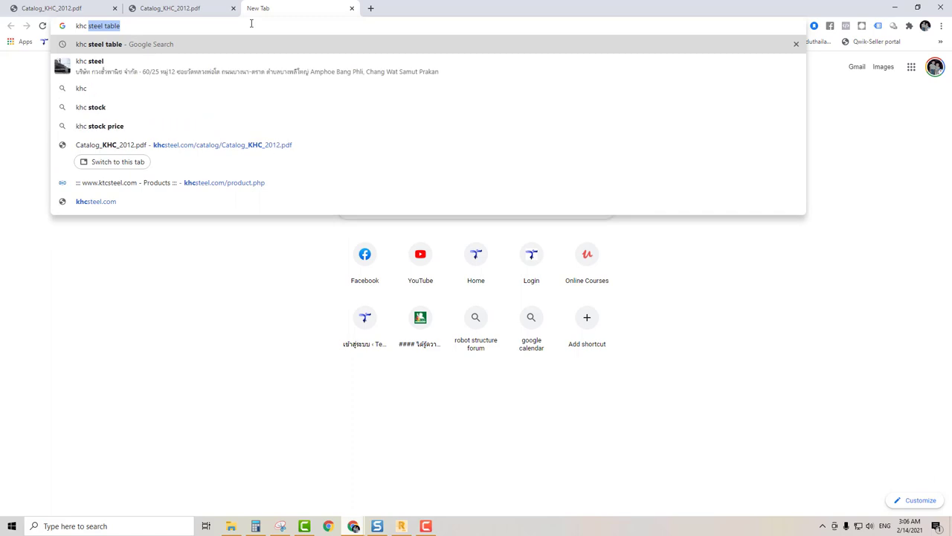
key(Return)
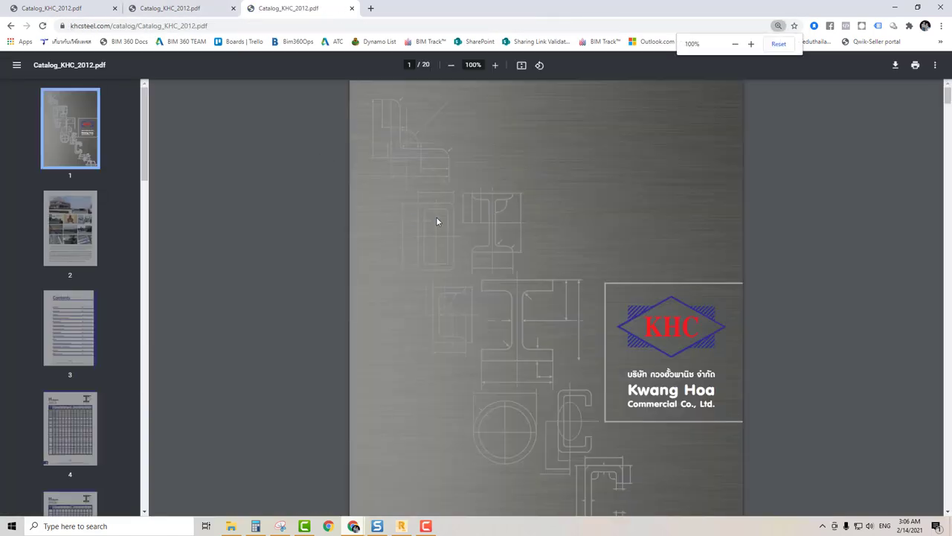
Browse the catalog to the Light Lip Channels page and close the extra tabs
scroll(99, 351, down, 3)
click(93, 299)
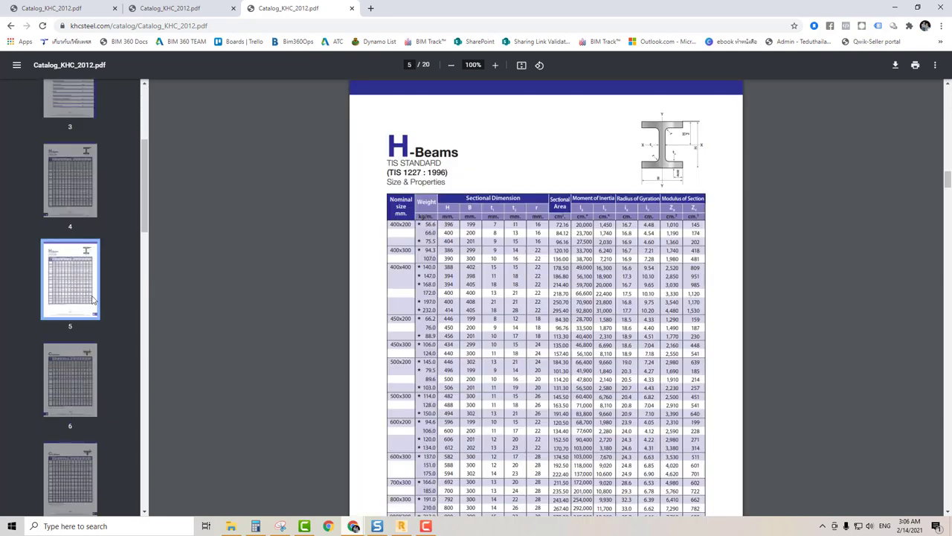
click(59, 195)
scroll(95, 365, down, 3)
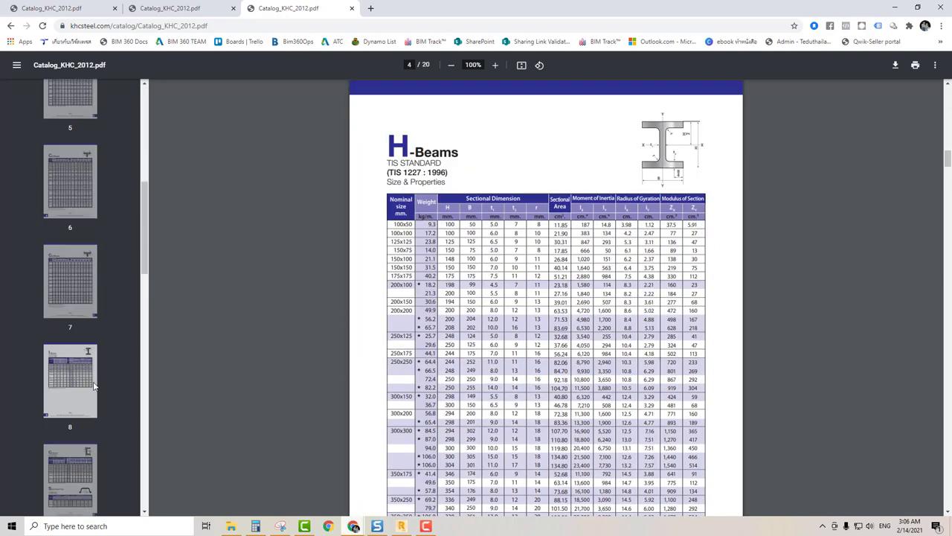
scroll(96, 357, up, 5)
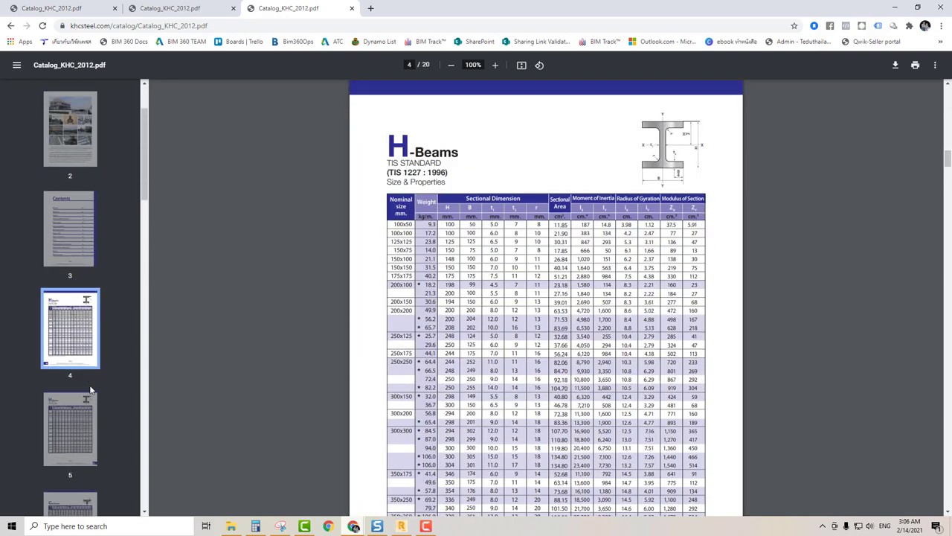
scroll(93, 380, down, 3)
click(76, 316)
click(79, 425)
scroll(97, 416, down, 1)
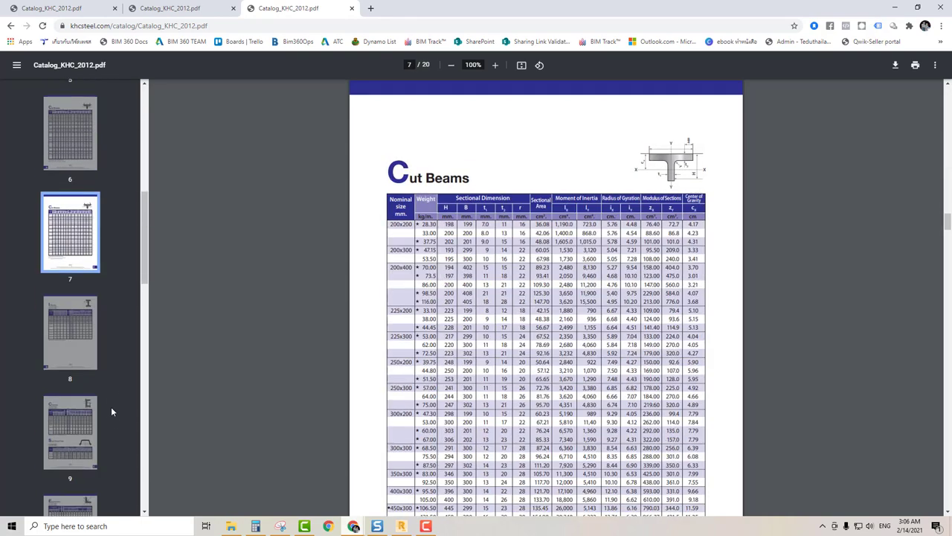
click(74, 426)
scroll(74, 357, down, 2)
click(75, 375)
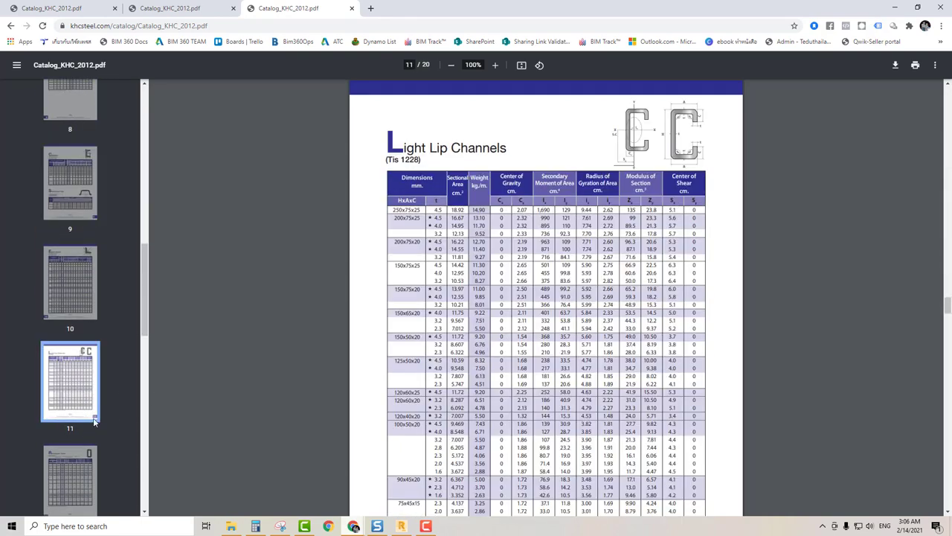
scroll(623, 221, down, 2)
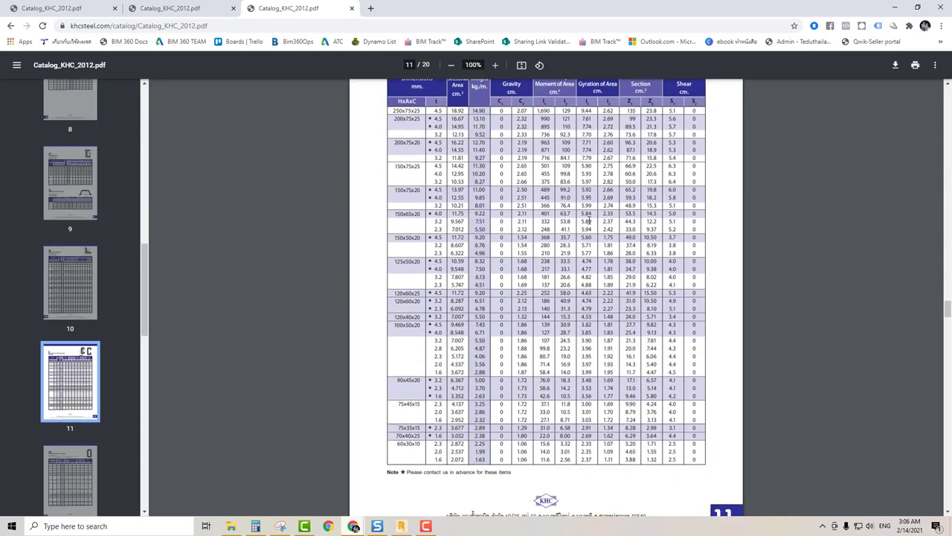
click(352, 8)
click(233, 8)
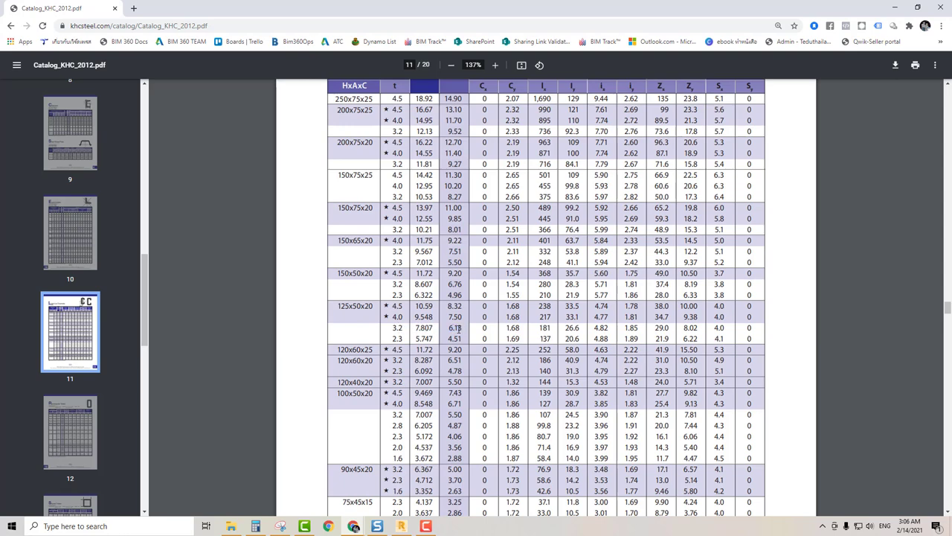
Highlight the 125x50x20 row's 6.13 kg/m, 7.807 area and 181 inertia, then return to Robot
drag(459, 328, 450, 328)
scroll(482, 327, up, 1)
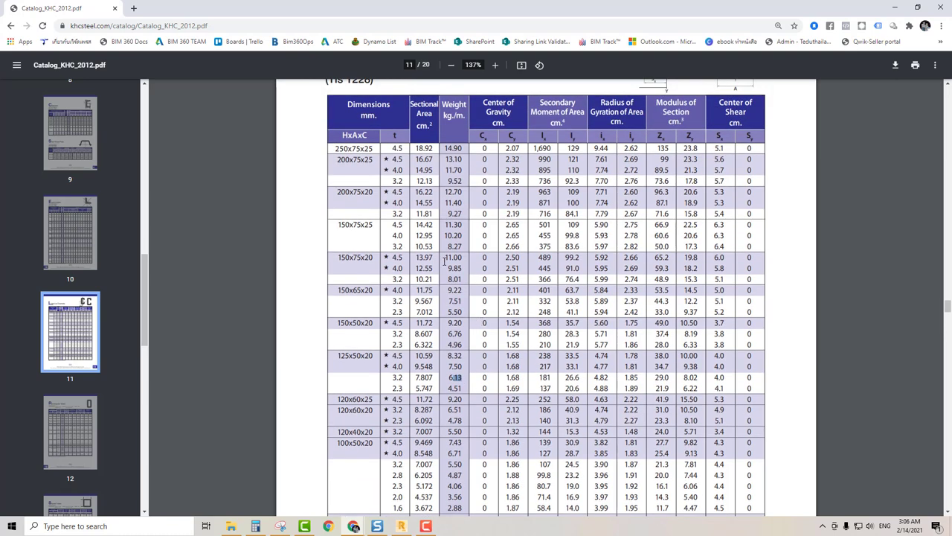
drag(418, 379, 439, 378)
drag(540, 377, 575, 378)
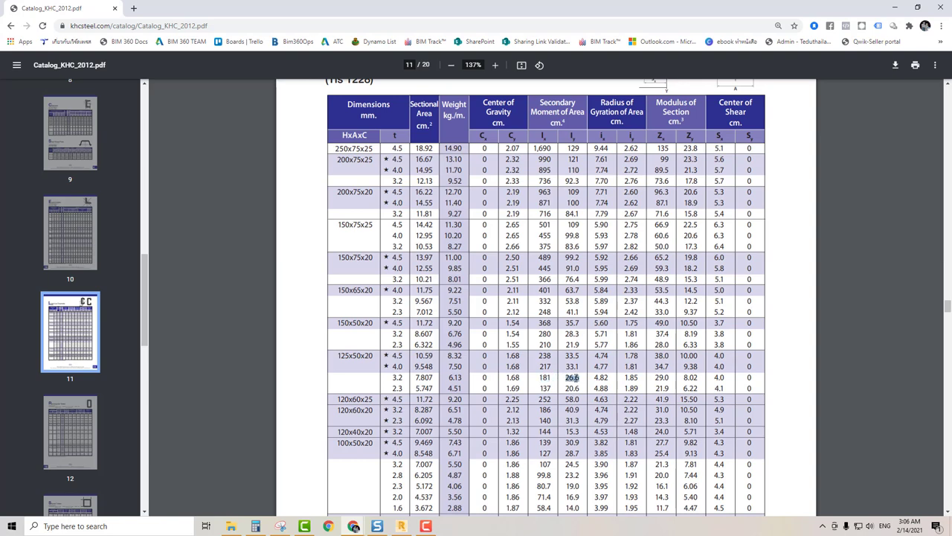
click(898, 7)
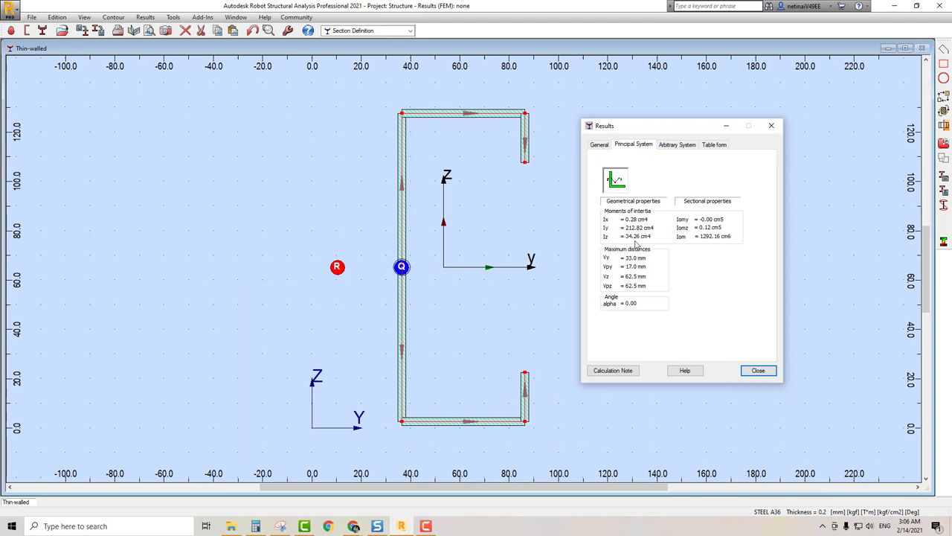
click(772, 128)
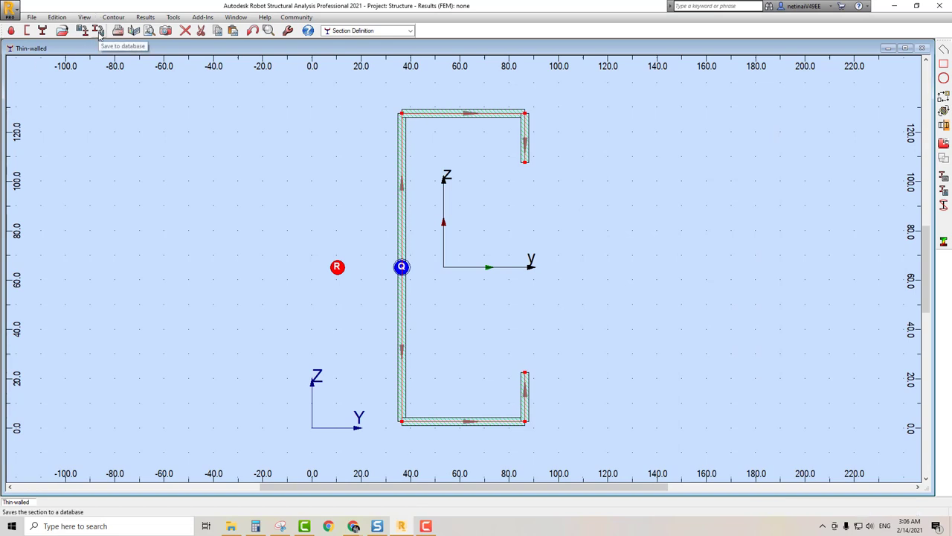
click(99, 31)
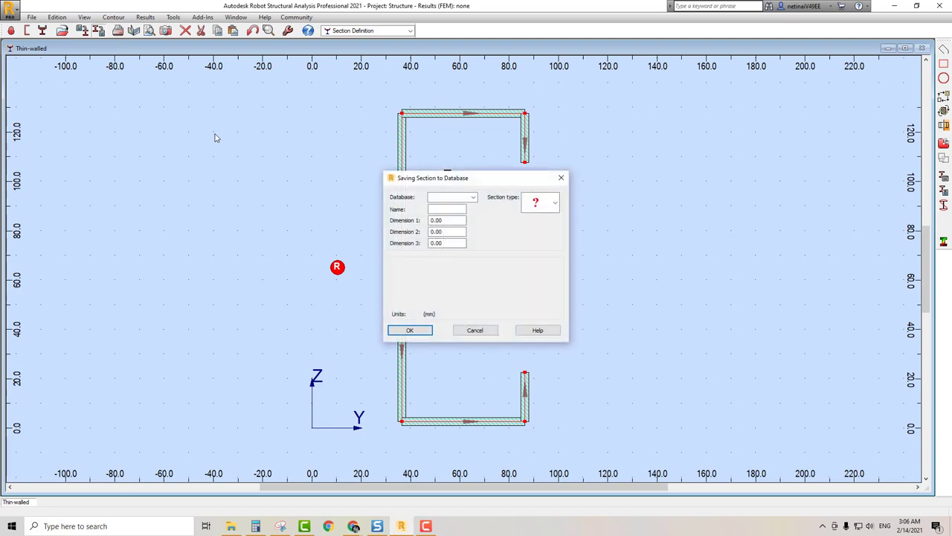
click(472, 197)
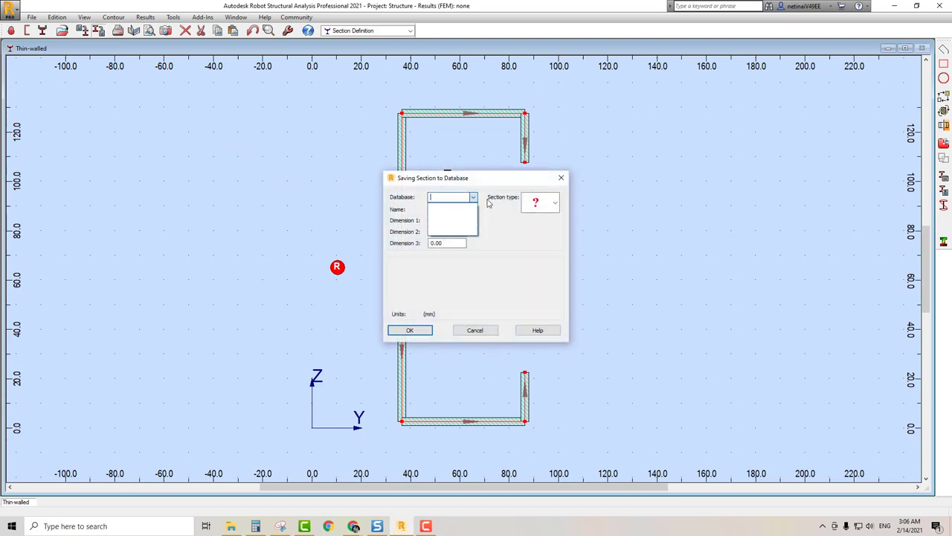
click(486, 188)
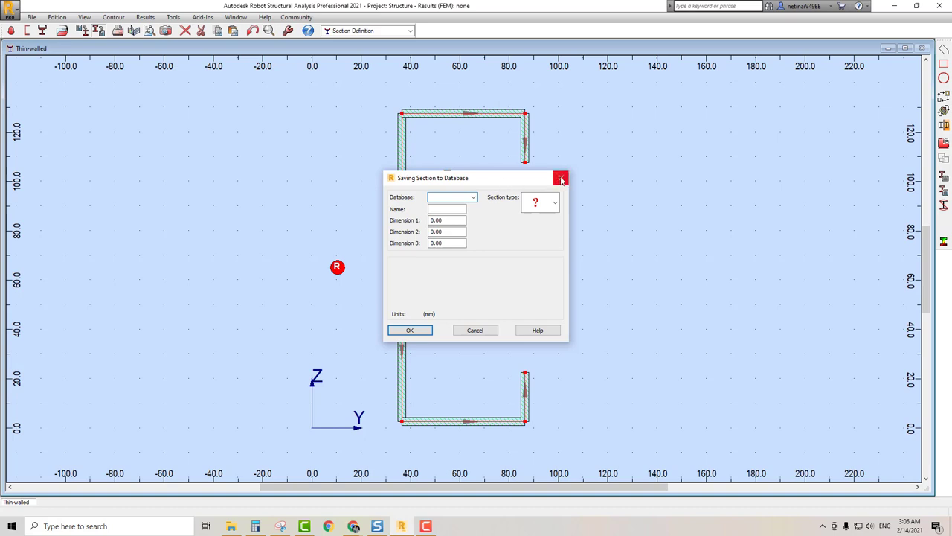
click(473, 197)
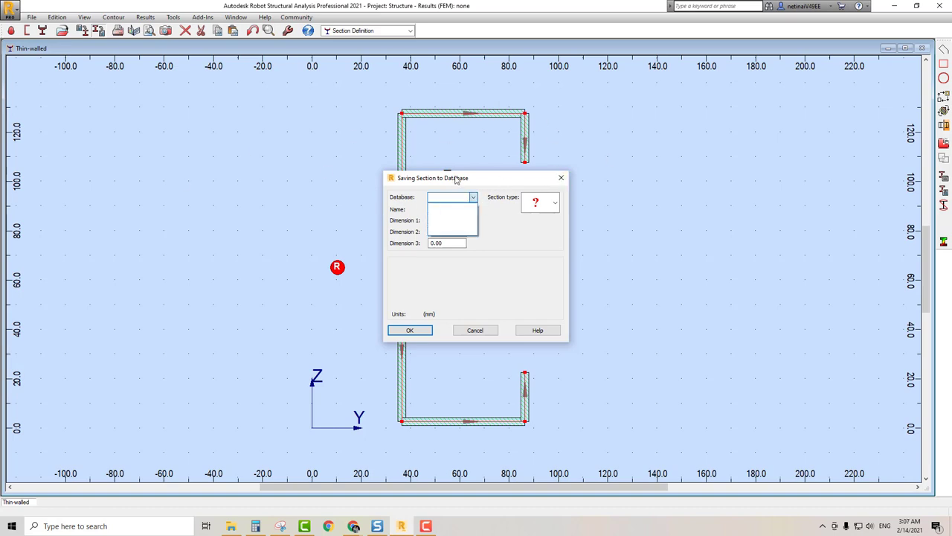
click(562, 178)
click(561, 179)
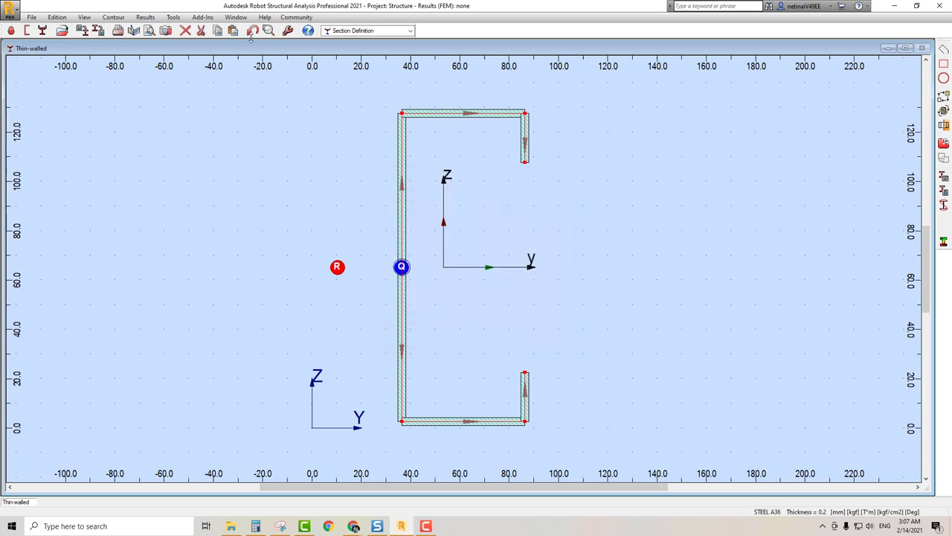
Open Job Preferences at Databases > Steel and timber sections
click(171, 18)
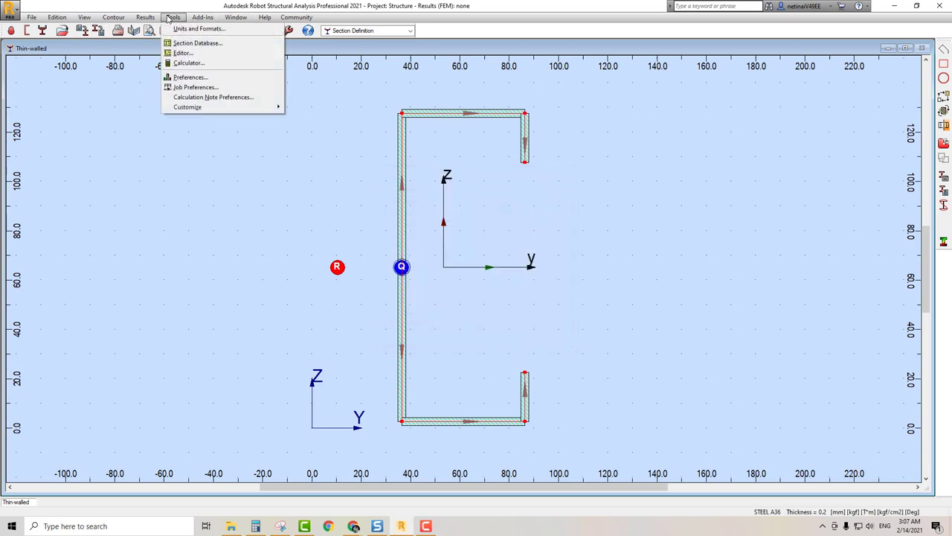
click(194, 87)
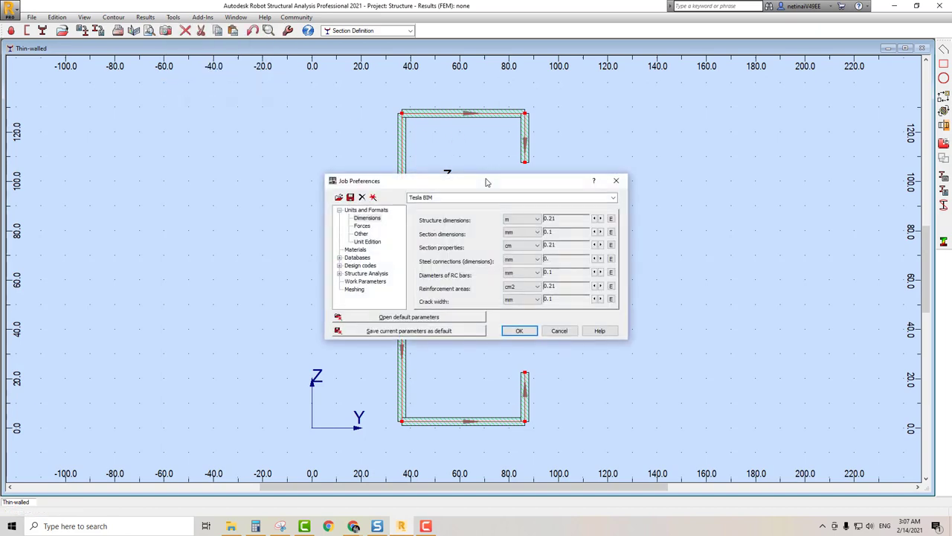
click(357, 258)
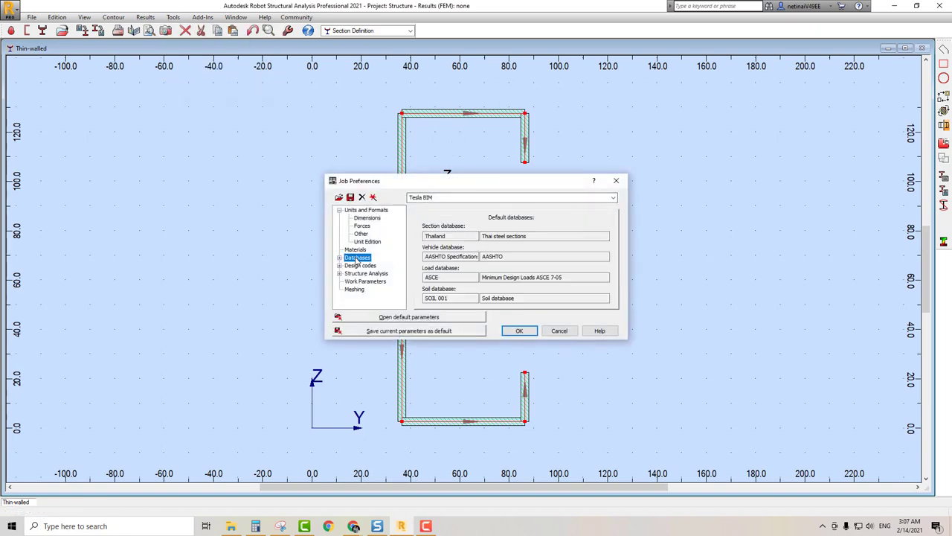
click(340, 258)
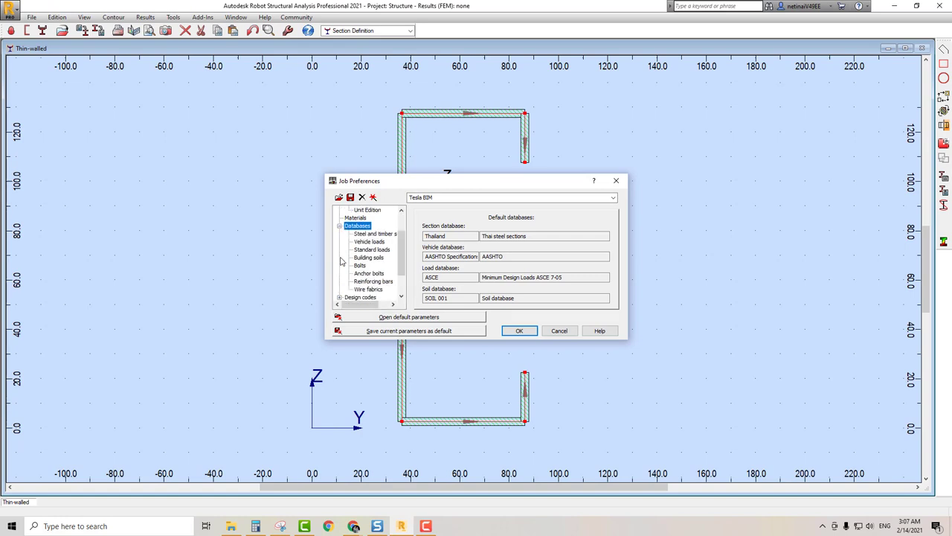
click(379, 237)
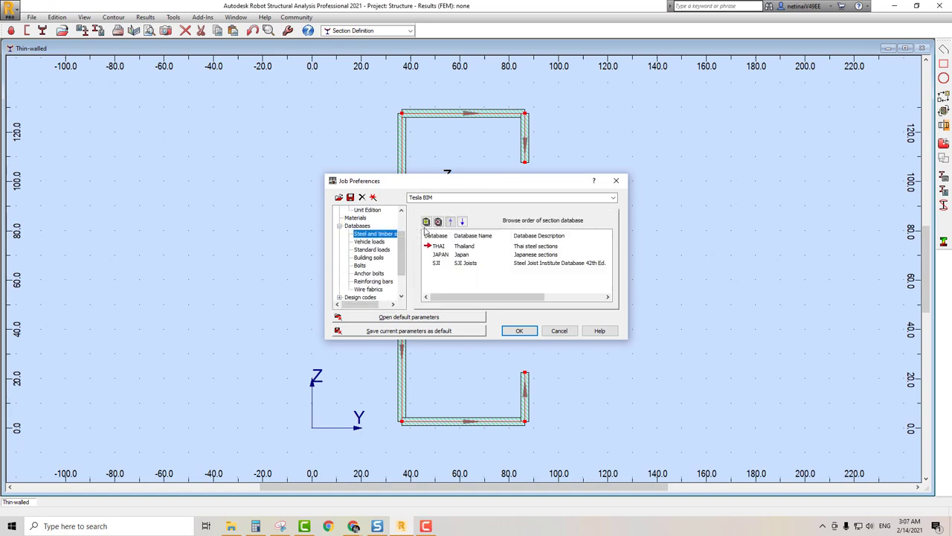
Add the RUSER user profiles database, make it current, and confirm the preferences
click(426, 223)
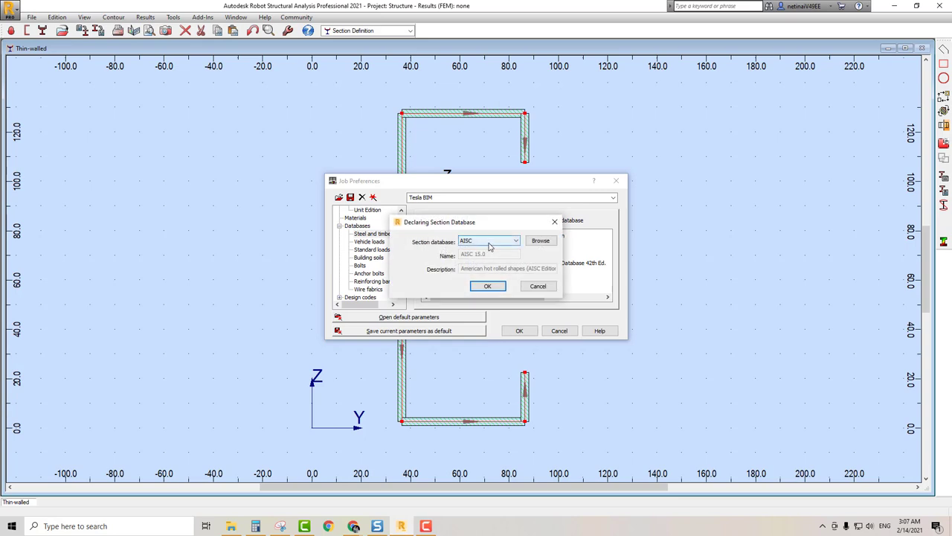
click(487, 241)
drag(519, 290, 518, 372)
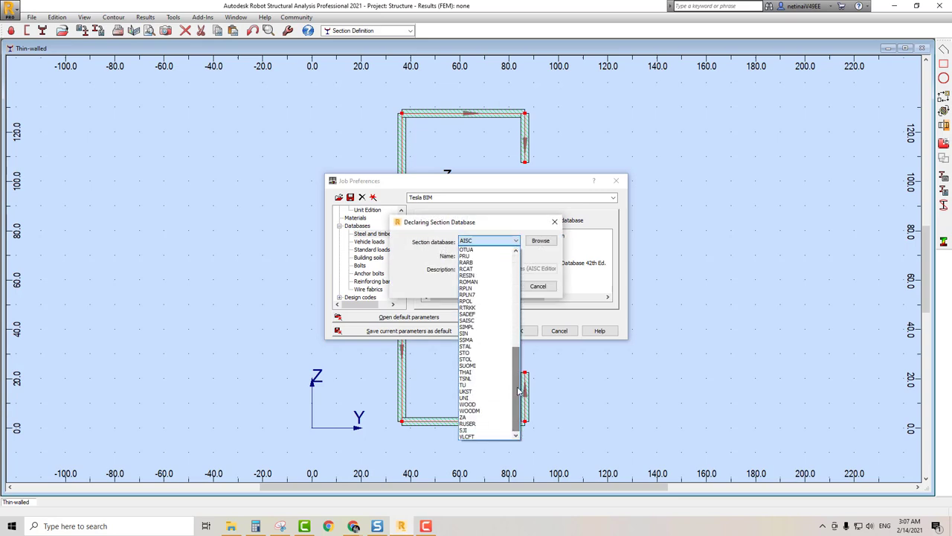
click(486, 424)
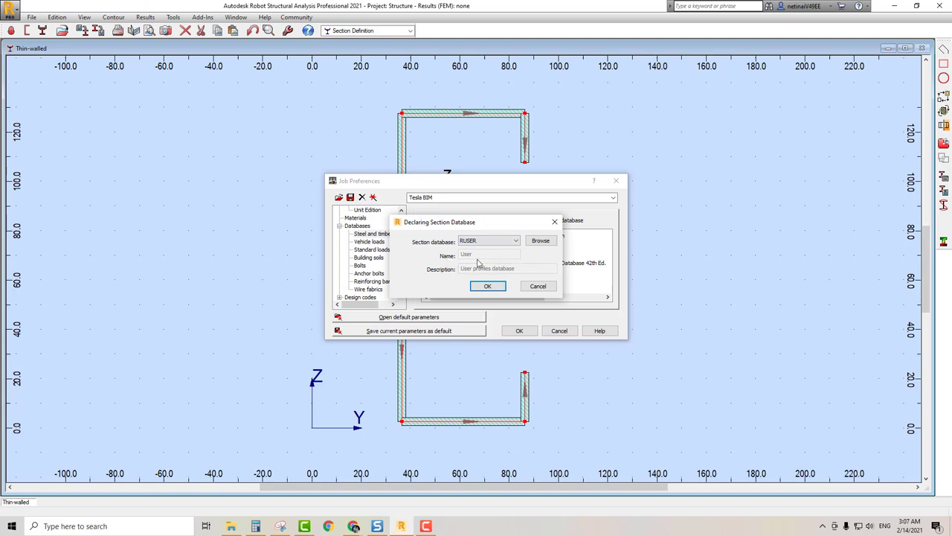
click(488, 287)
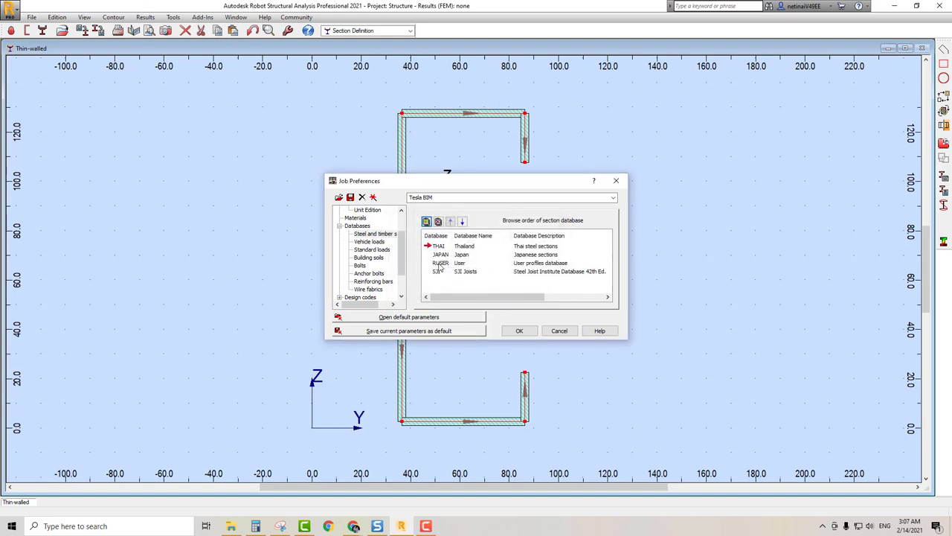
click(440, 263)
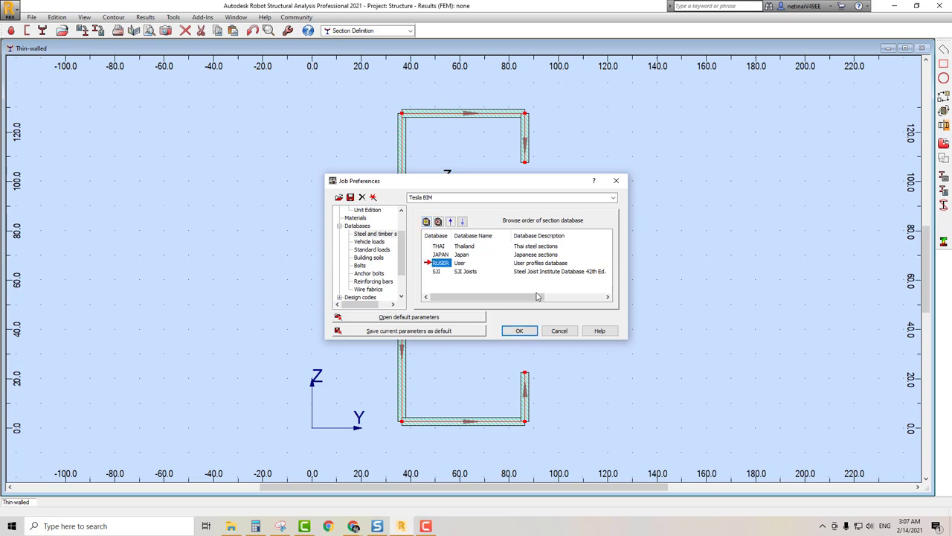
click(519, 330)
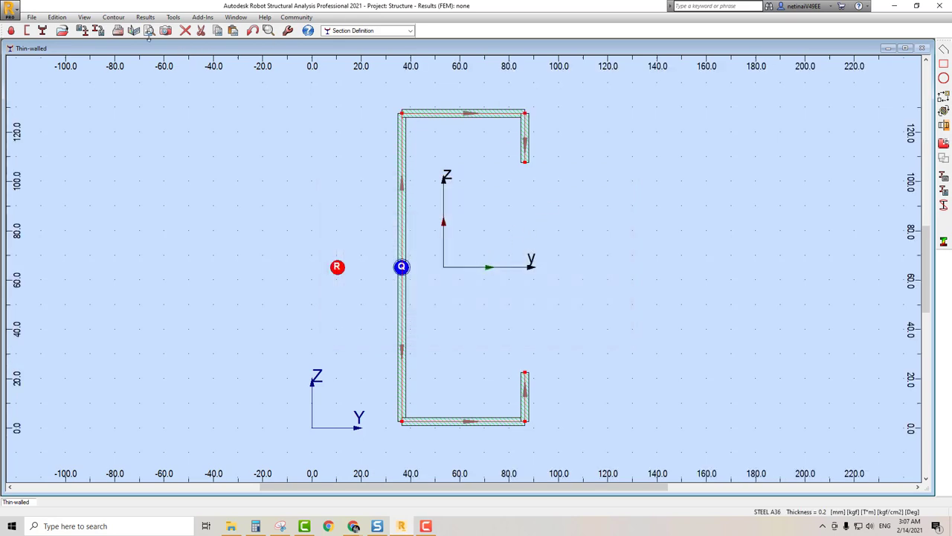
Start saving the C-section to the User database under the name TLC
click(99, 31)
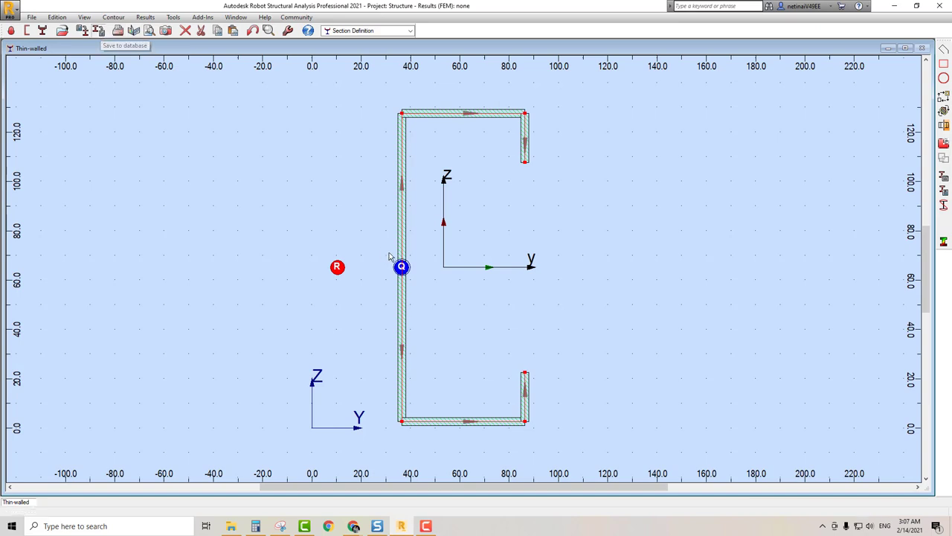
click(473, 197)
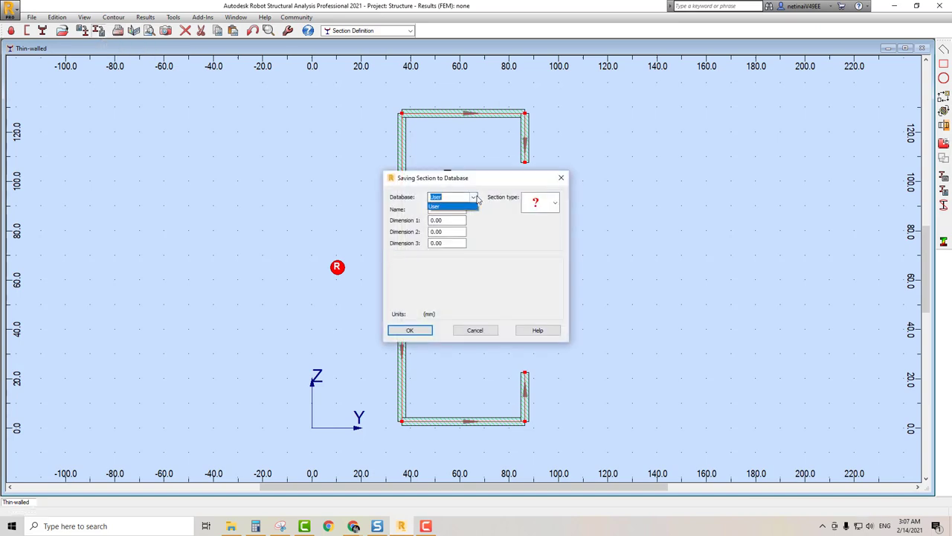
click(446, 206)
click(447, 209)
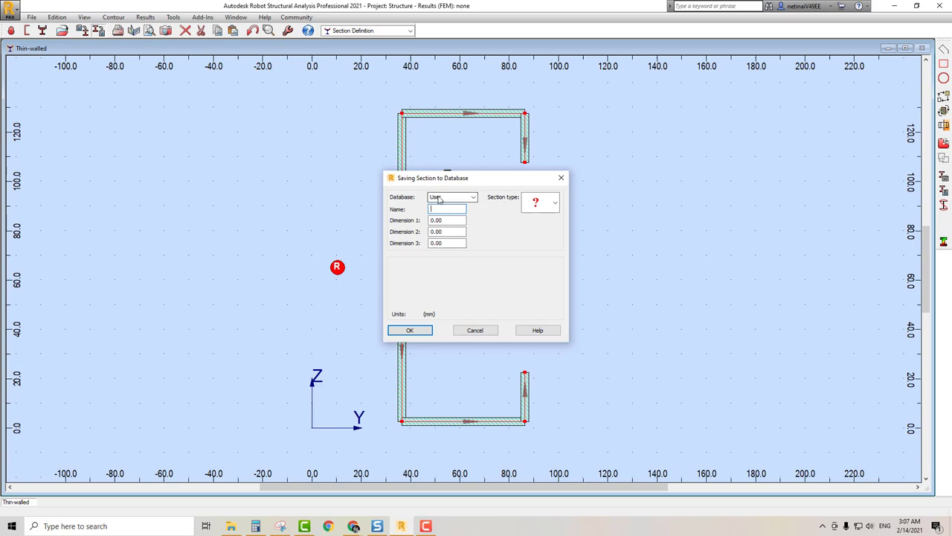
click(460, 197)
click(452, 208)
text(TLC)
click(459, 220)
click(454, 231)
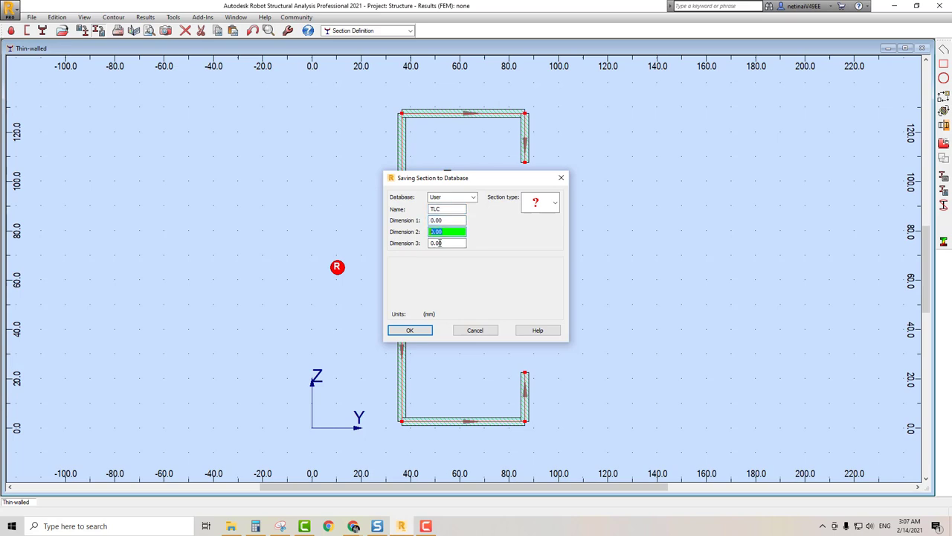
click(451, 243)
click(450, 220)
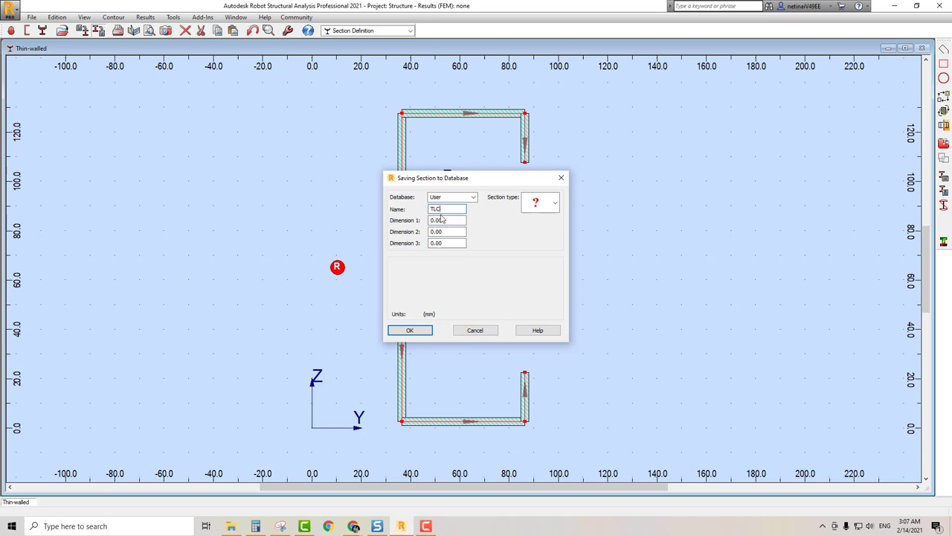
click(450, 220)
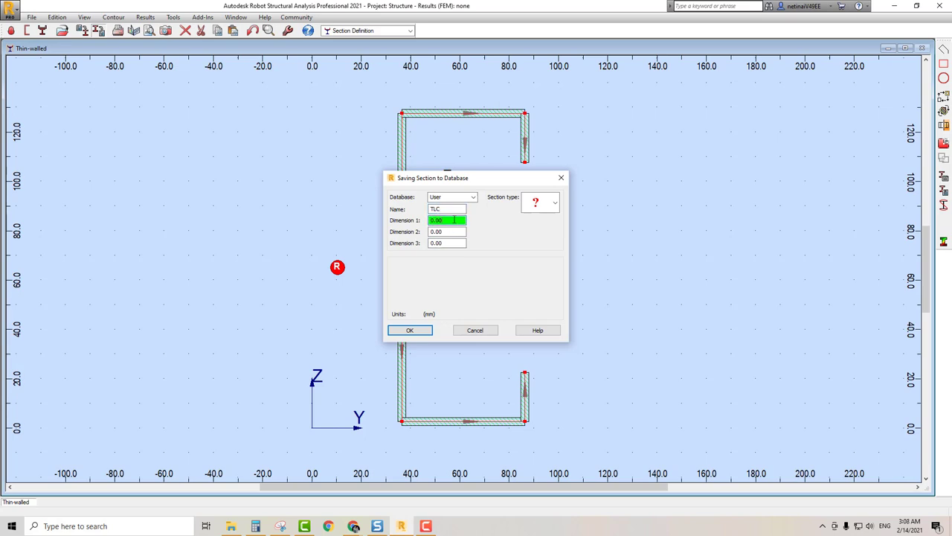
Enter dimensions 125 and 50, checking the third value in the steel catalog PDF
drag(454, 220, 387, 226)
text(25)
key(Tab)
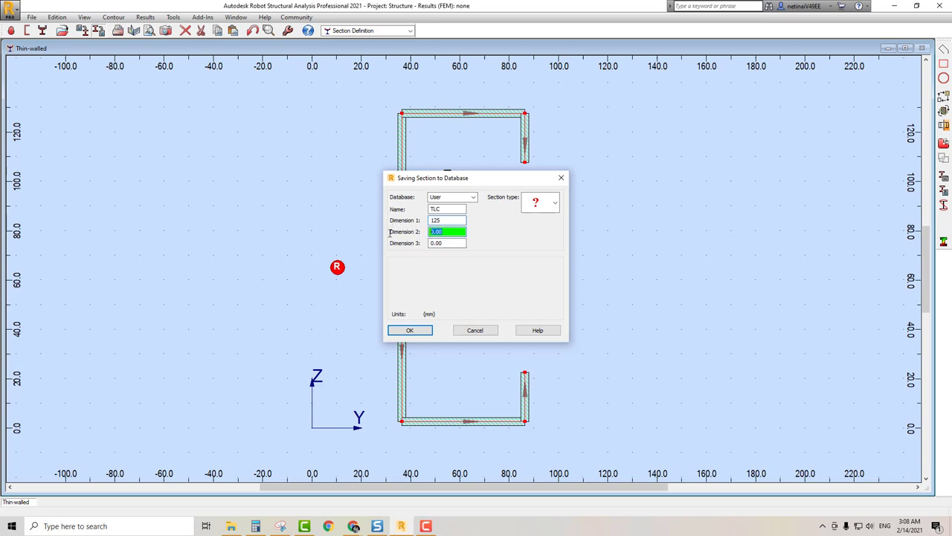
text(50)
click(328, 526)
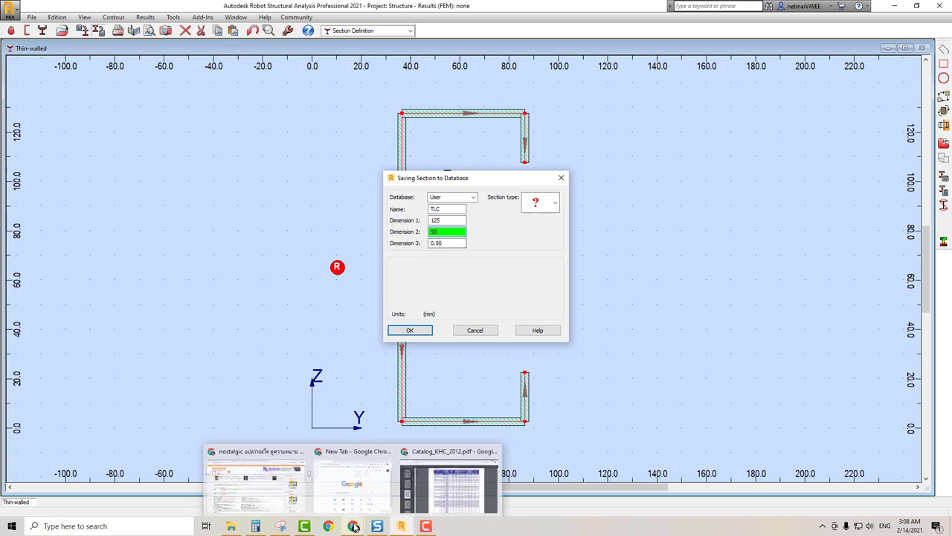
click(457, 483)
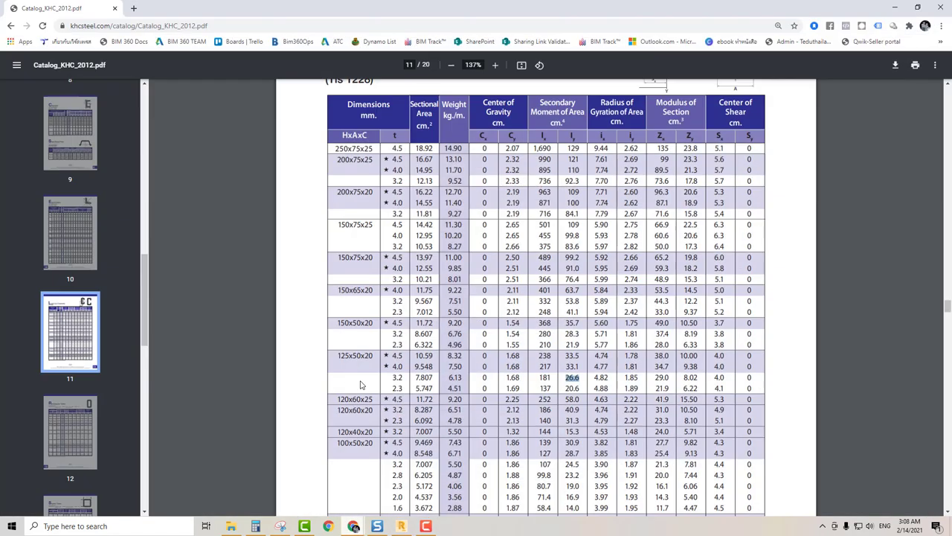
click(895, 7)
key(Tab)
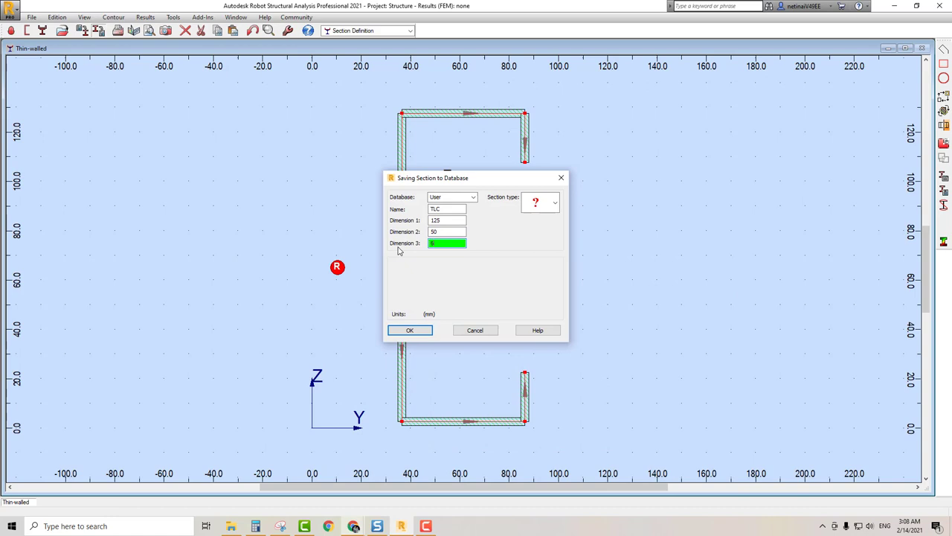
Review the section type list unchanged and confirm saving TLC 125x50x6.13
click(555, 202)
mouse_move(556, 247)
mouse_down()
mouse_move(556, 315)
mouse_move(556, 233)
mouse_up()
click(536, 224)
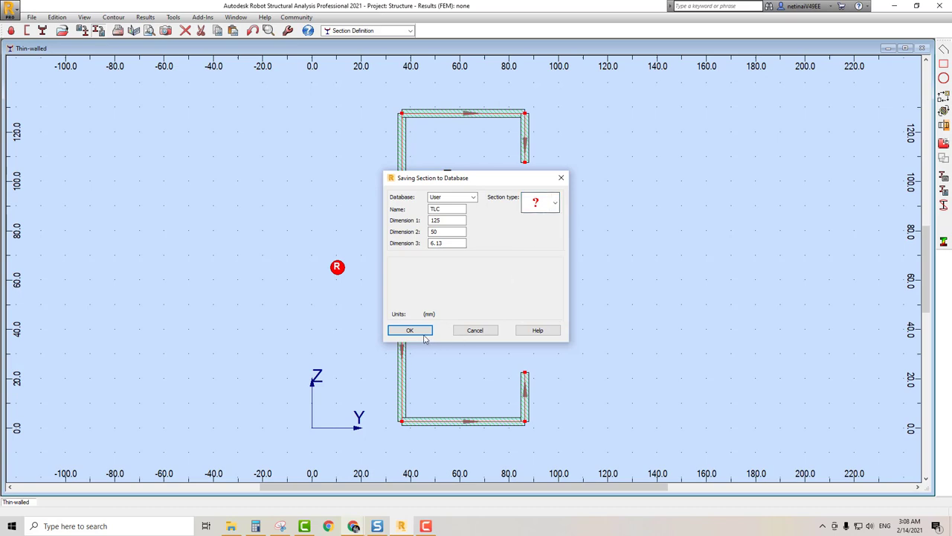
click(414, 331)
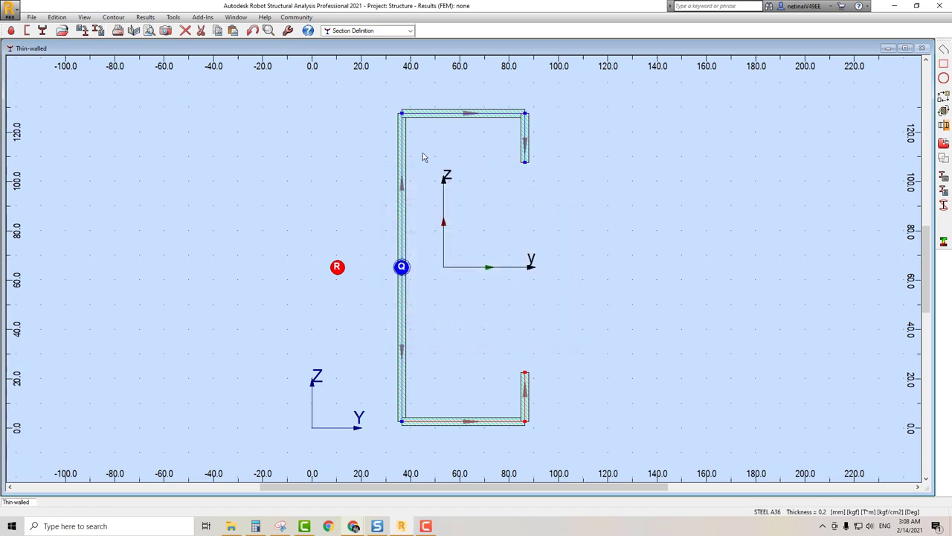
Cancel the database save and start a new empty thin-walled section, discarding the C-channel
scroll(457, 176, up, 1)
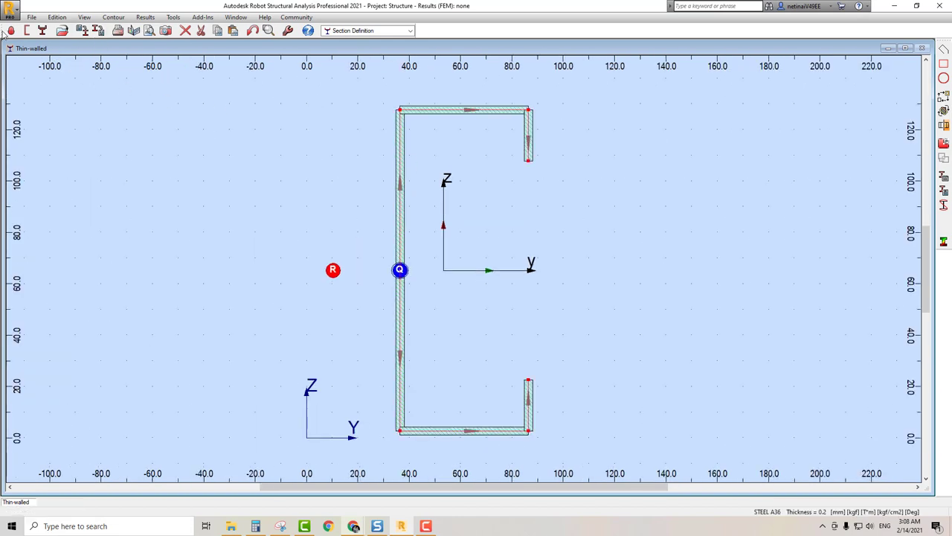
click(26, 31)
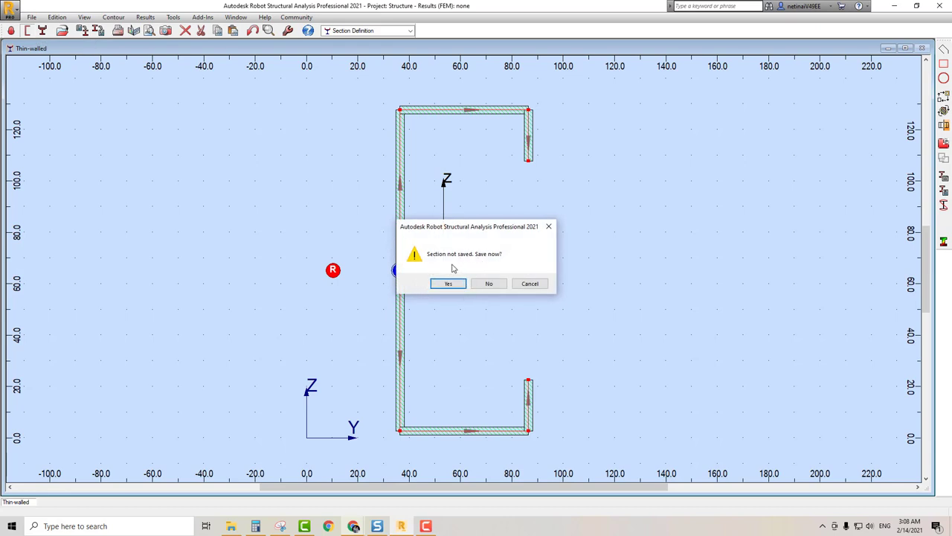
click(548, 226)
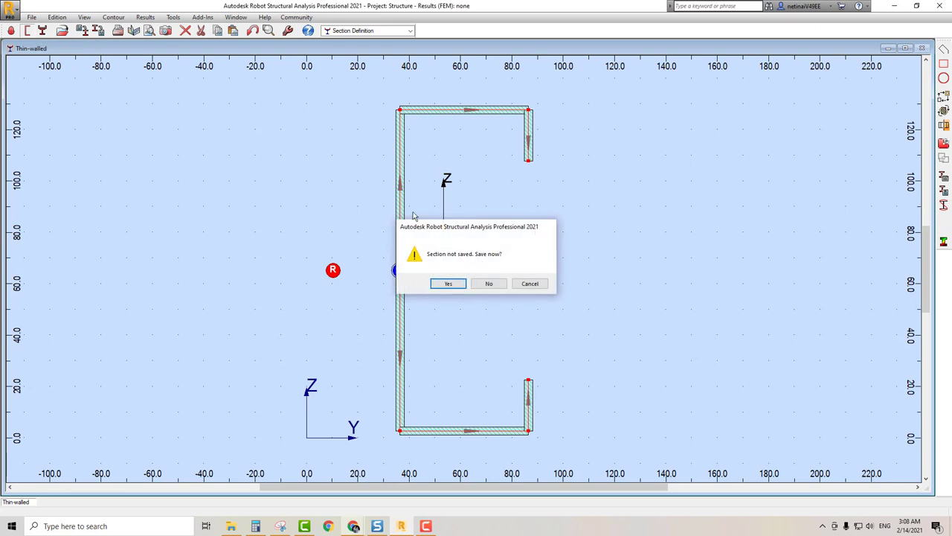
click(98, 30)
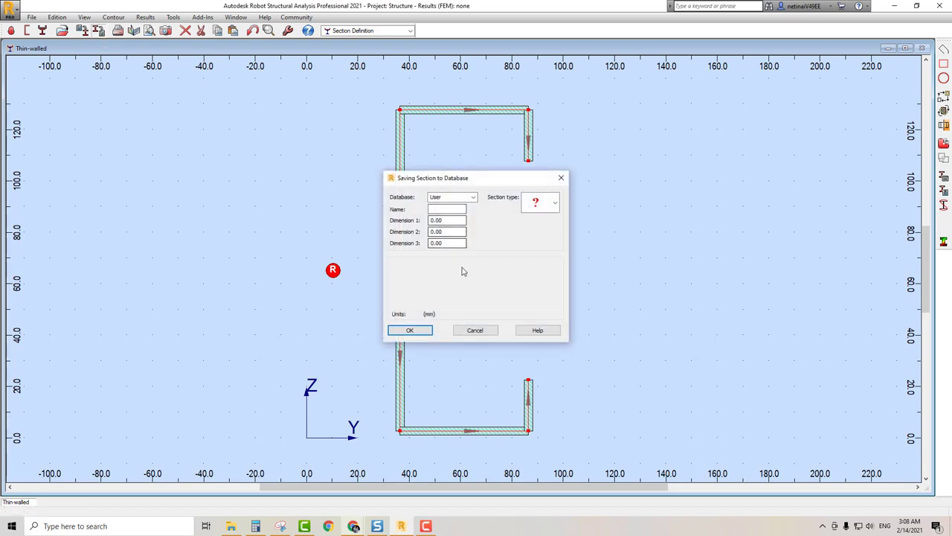
click(561, 177)
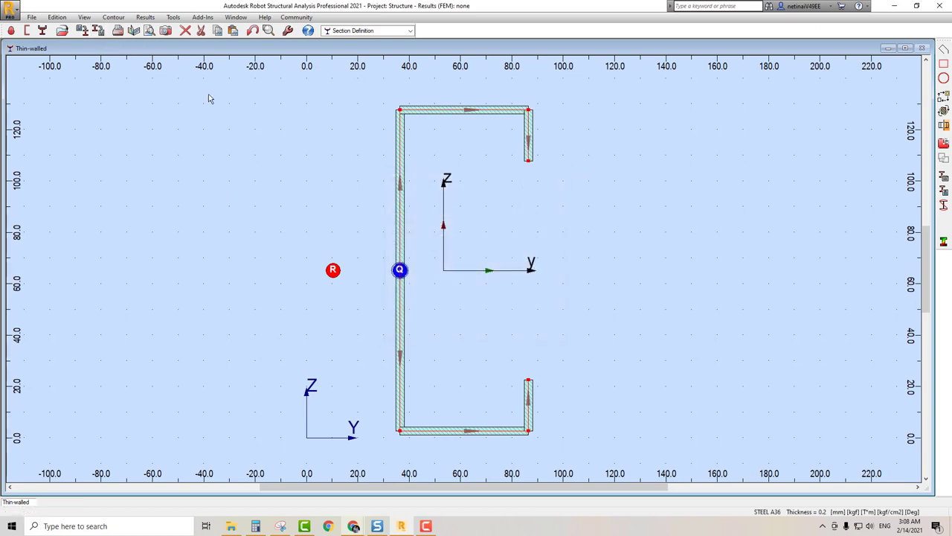
click(27, 30)
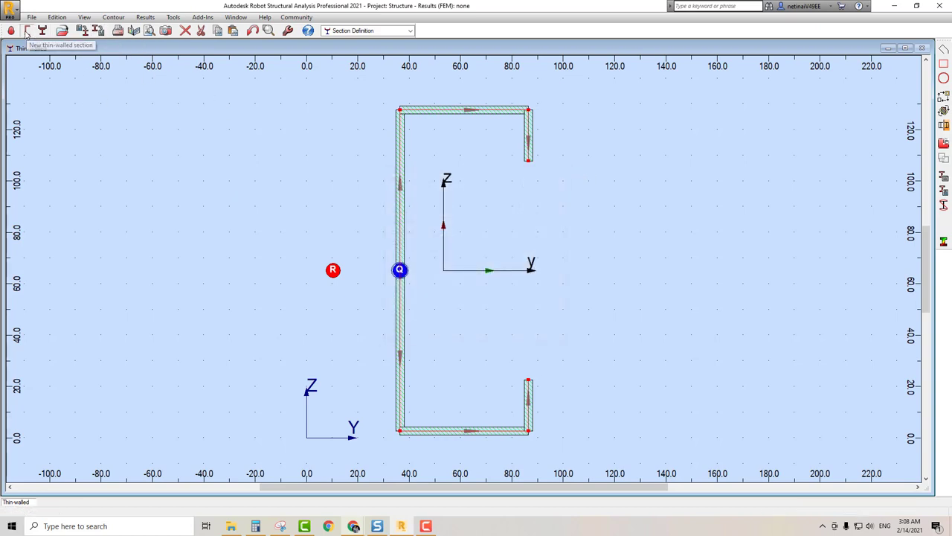
click(489, 283)
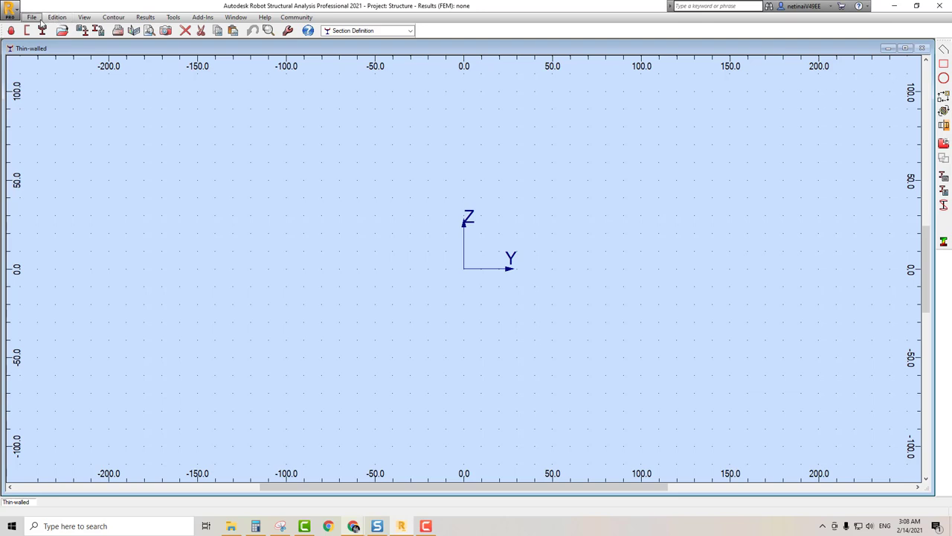
Import the DXF file 'C 100 x 50 x 20 x 3.2 mm.dxf' with default parameters
click(33, 18)
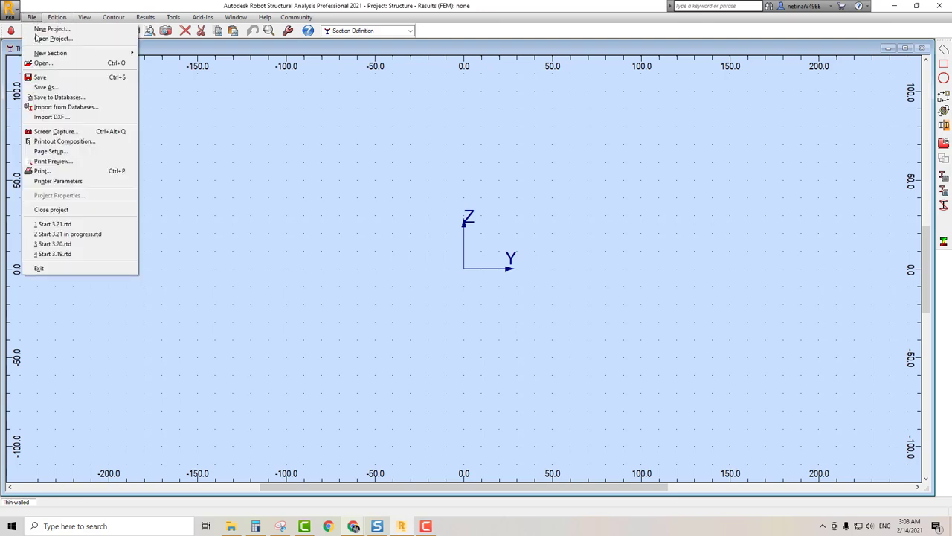
click(50, 120)
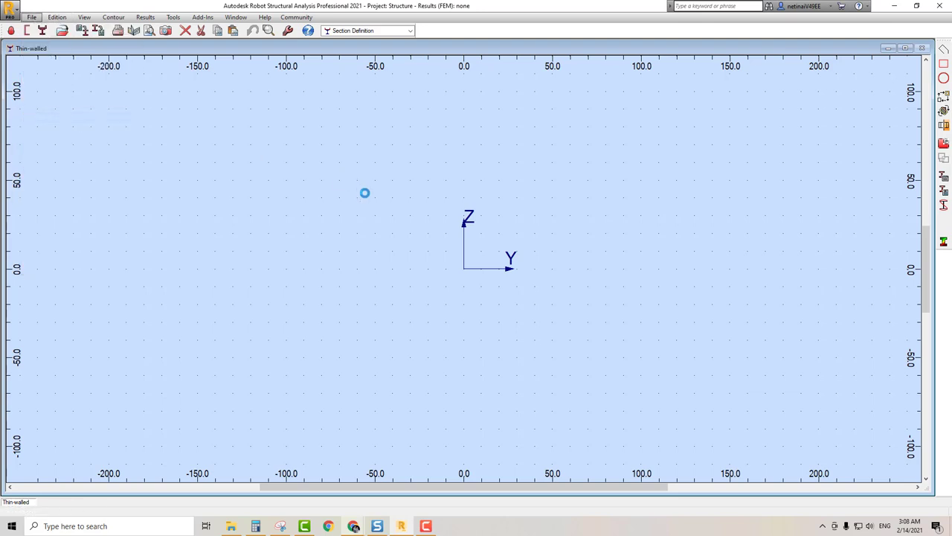
click(435, 212)
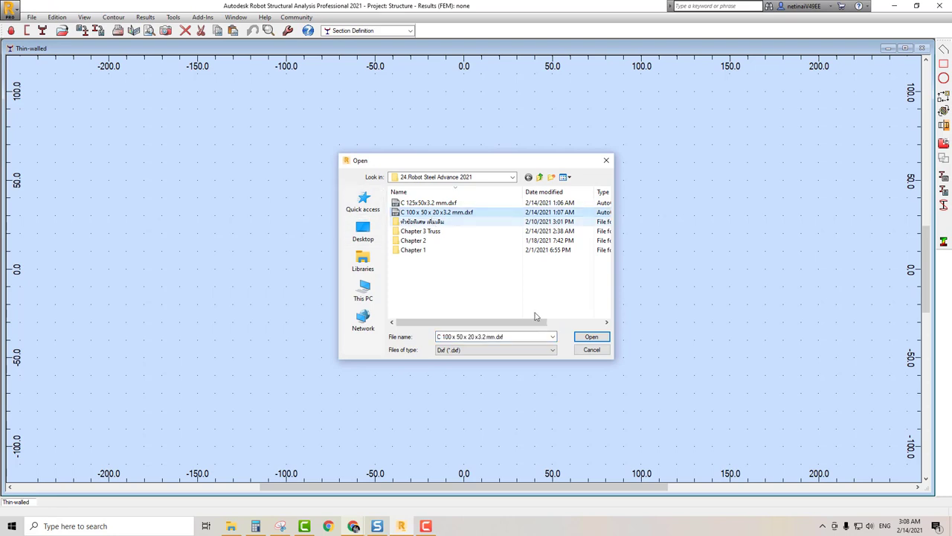
click(592, 337)
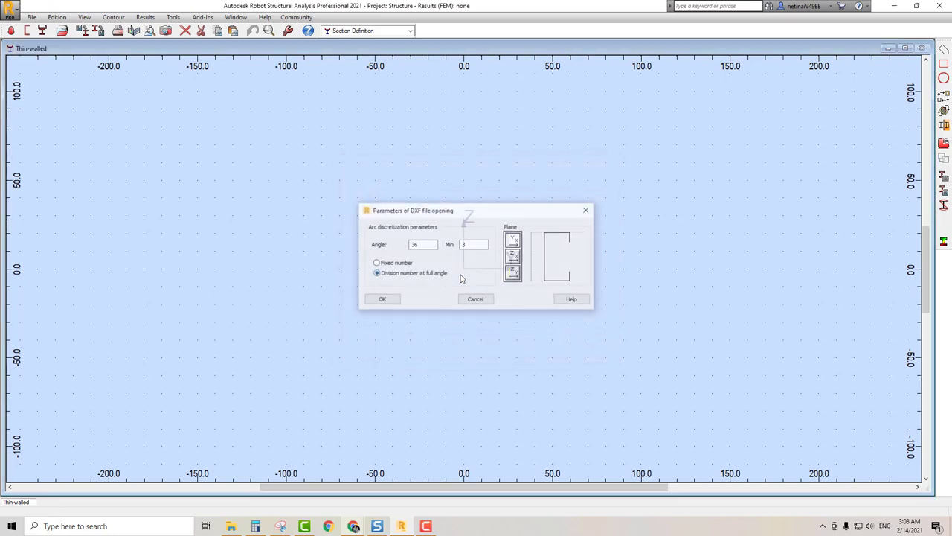
click(380, 299)
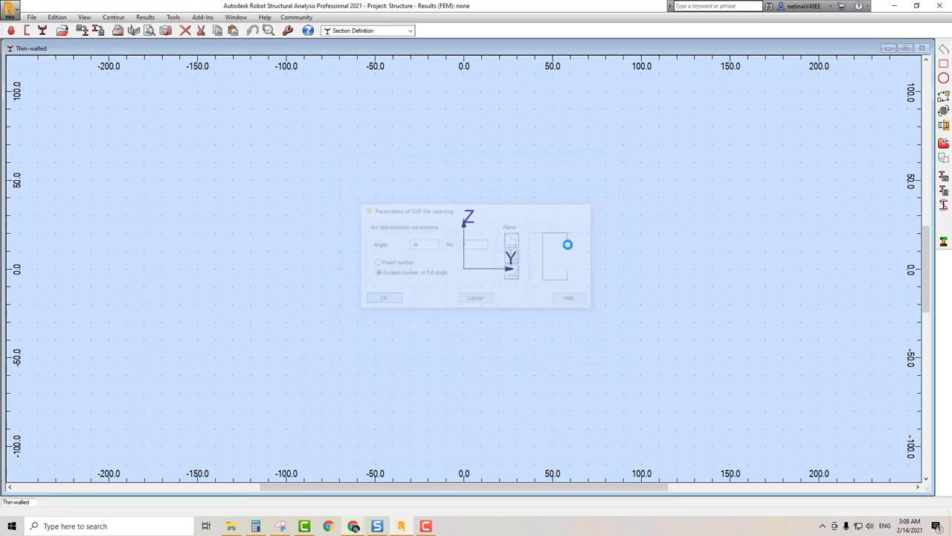
Change the thickness of all C-section segments from 2.0 to 3.2
drag(339, 103, 601, 380)
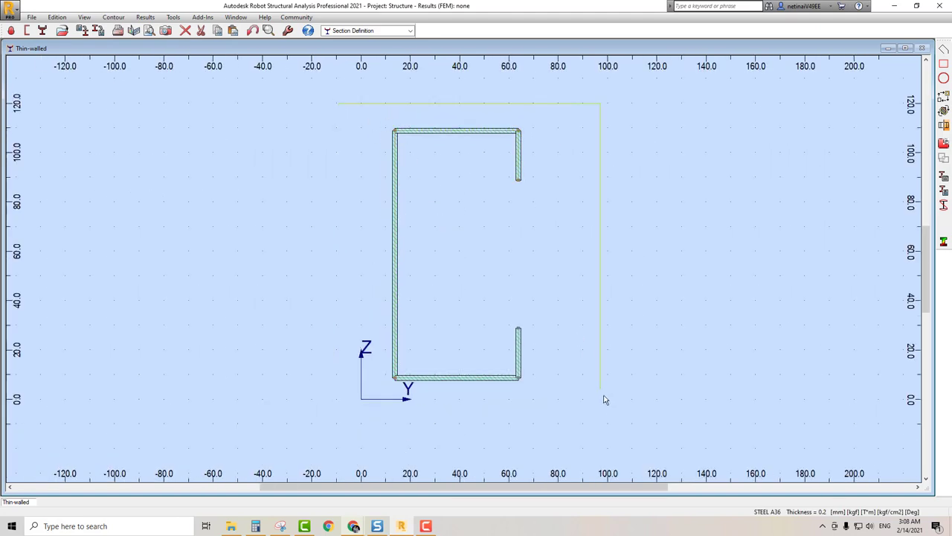
right_click(458, 212)
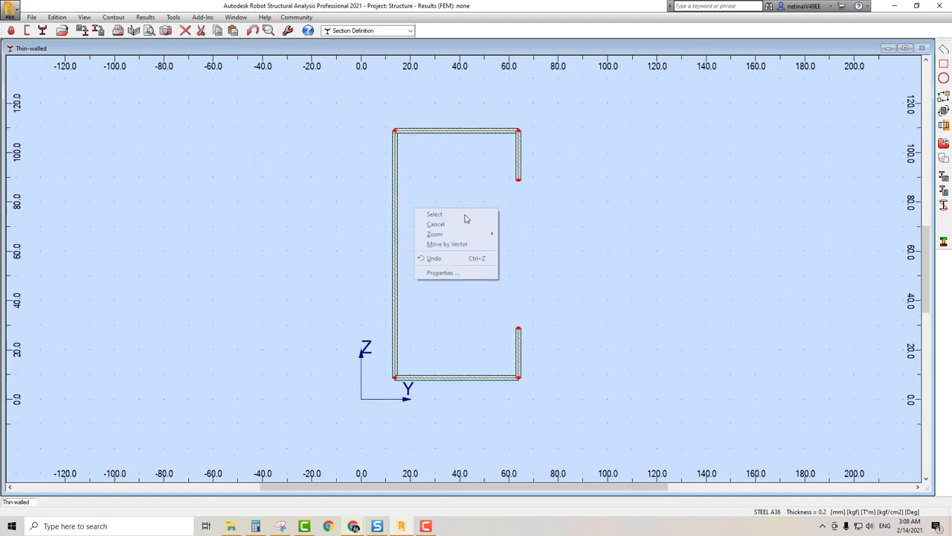
click(456, 271)
drag(489, 227, 432, 227)
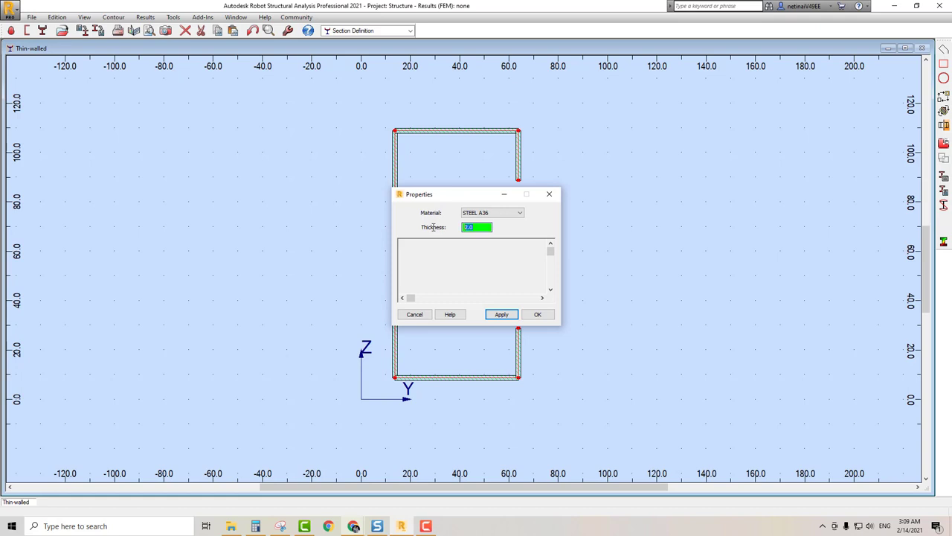
click(503, 316)
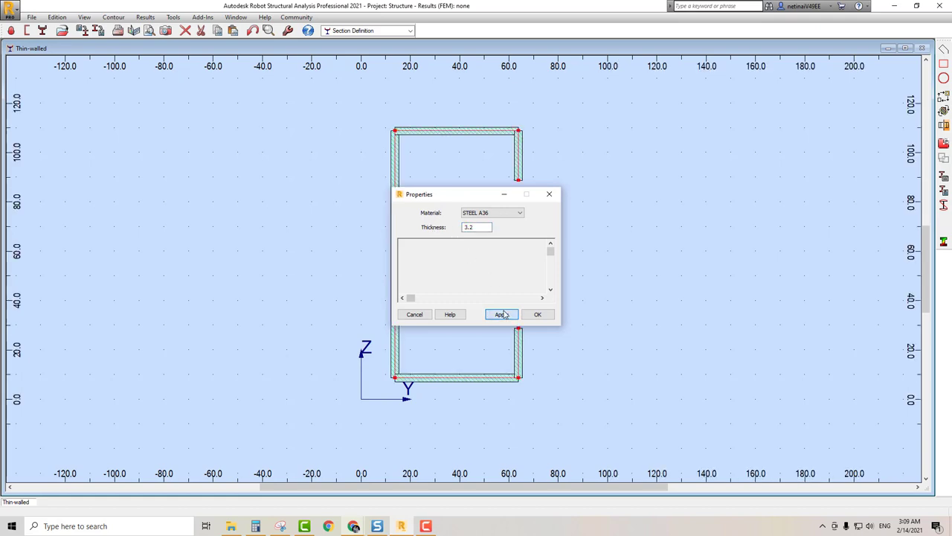
click(537, 314)
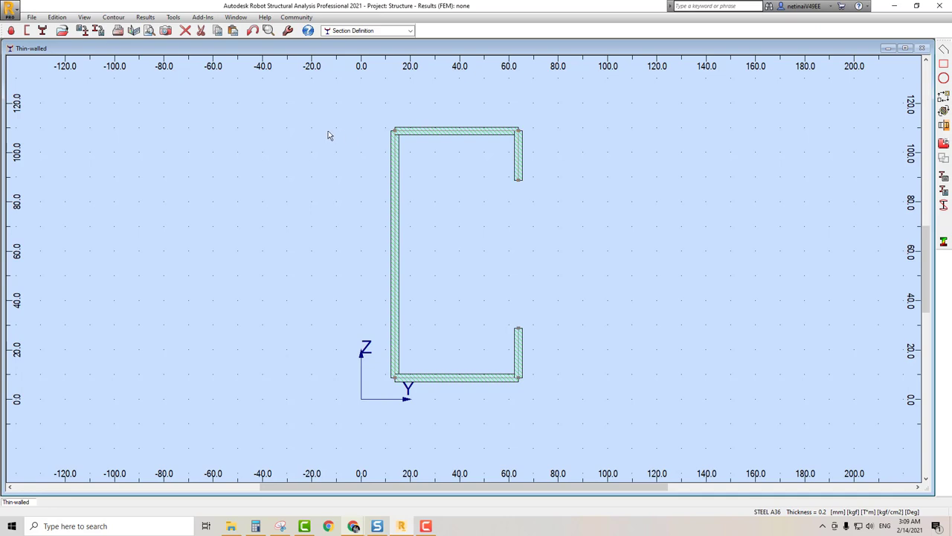
Begin saving the imported section to the database with the name TLC
click(145, 17)
click(118, 125)
click(98, 33)
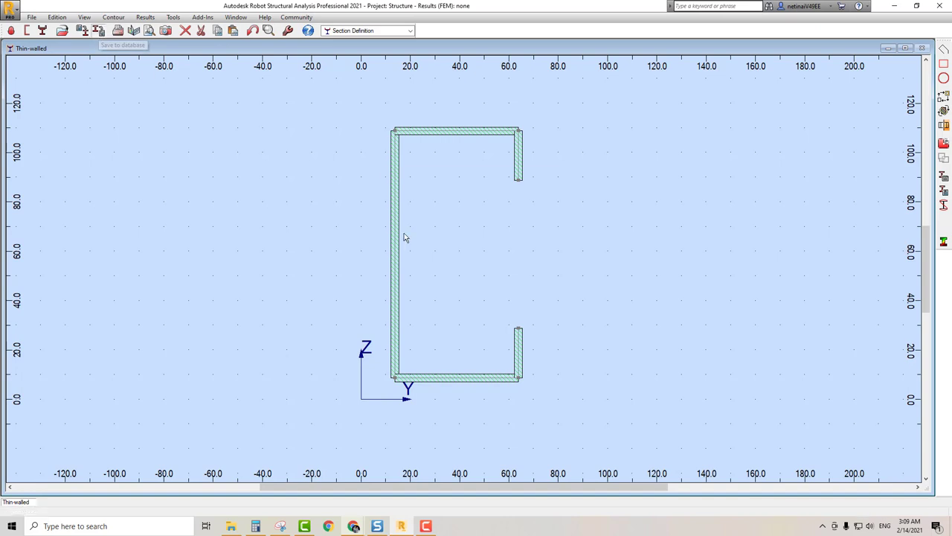
click(442, 210)
text(1LC)
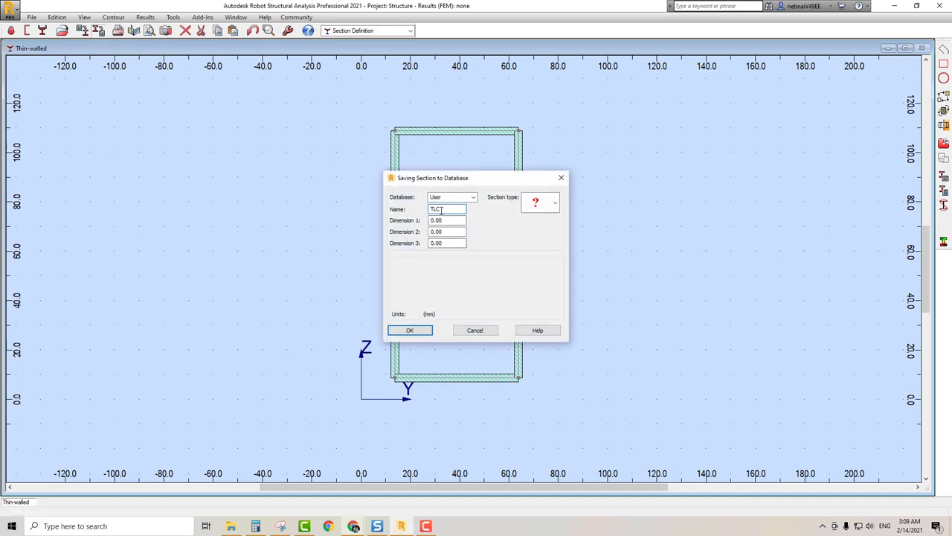
Enter dimensions 100 and 50, take 5.5 from the catalog, and confirm the save
click(445, 220)
text(100)
click(445, 231)
text(50)
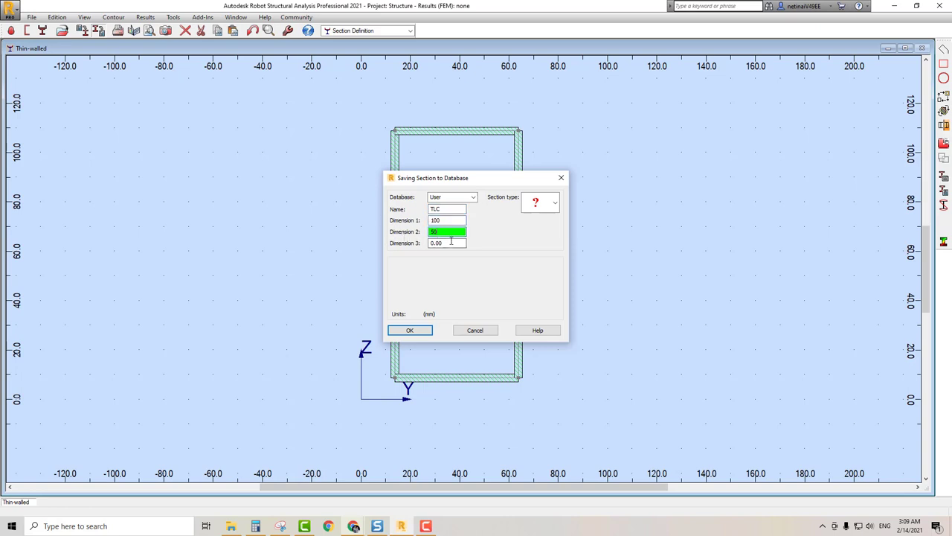
key(Tab)
mouse_move(352, 526)
click(456, 476)
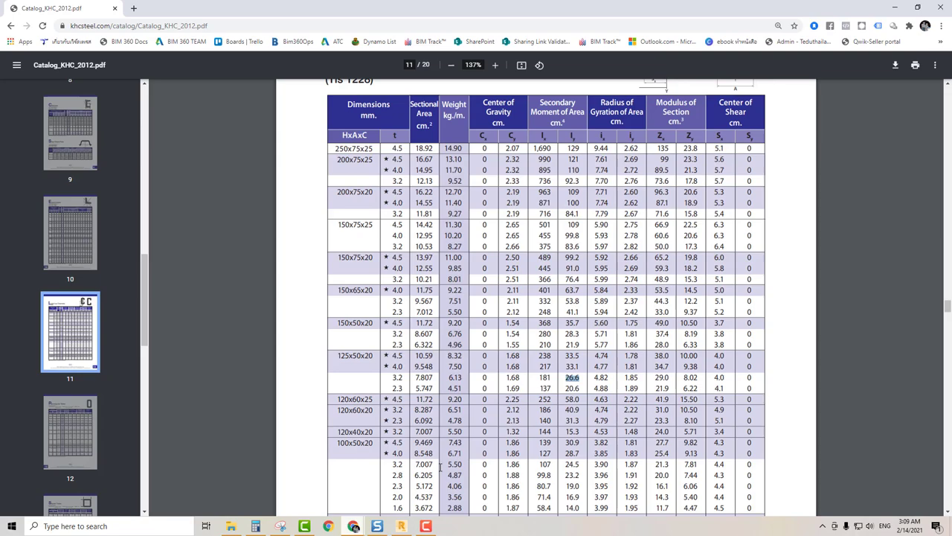
click(895, 7)
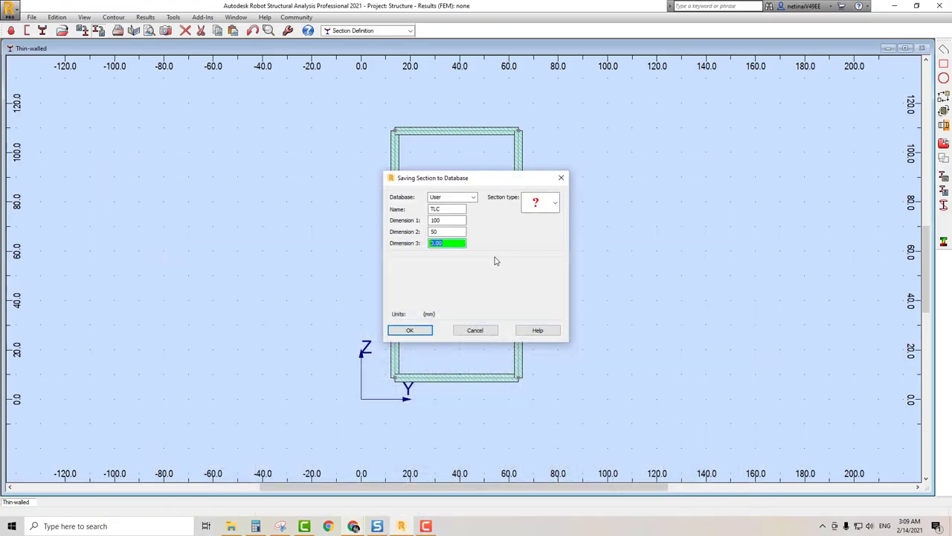
click(409, 330)
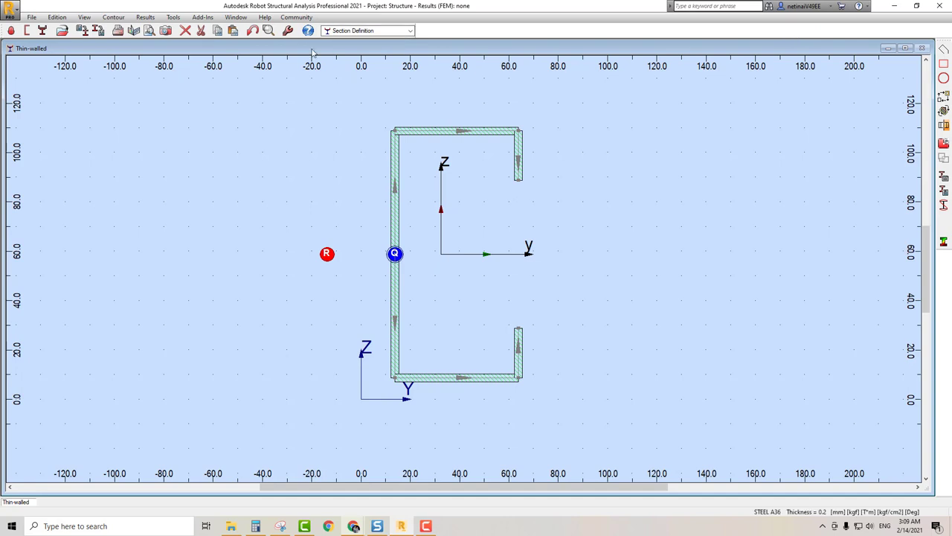
Switch to the Geometry layout and open the Section Database
click(357, 32)
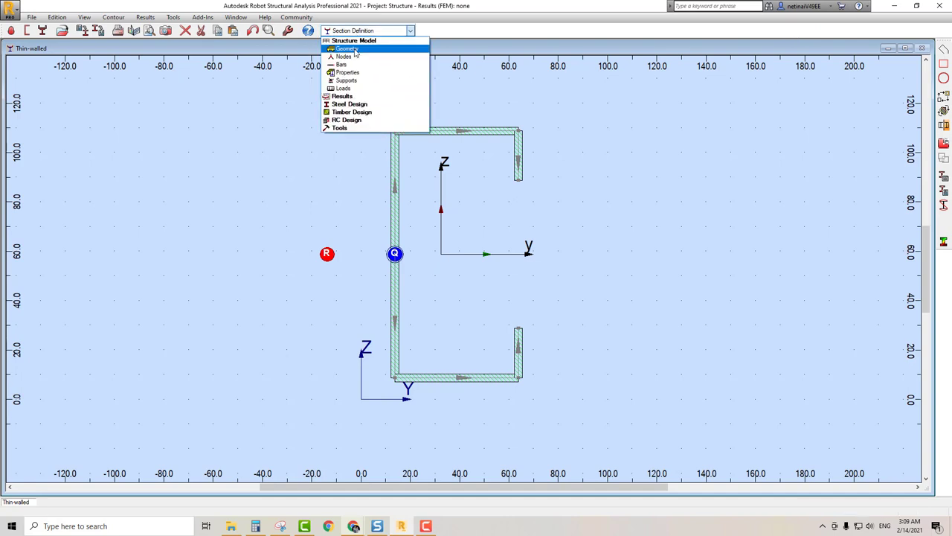
click(354, 41)
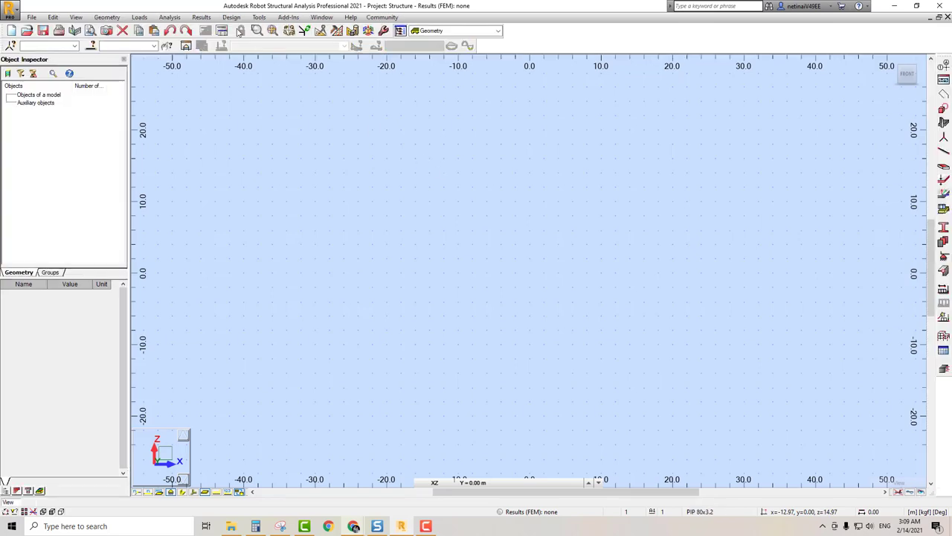
click(260, 17)
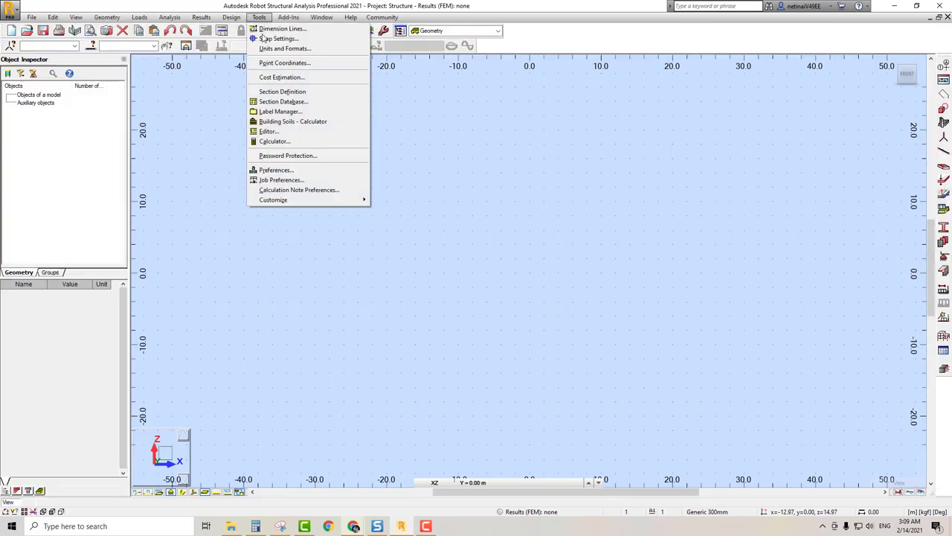
click(285, 102)
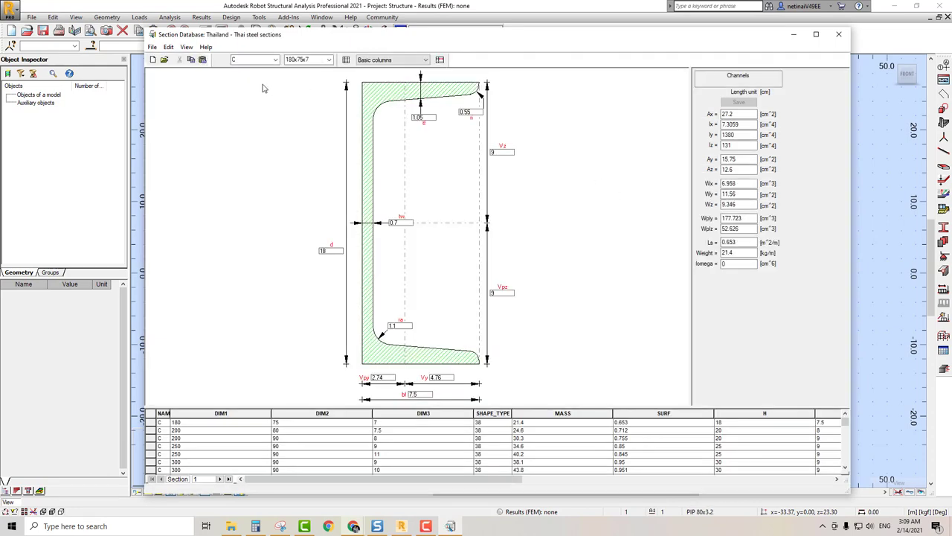
Browse for a database file and show the full path of the folder containing ruserpro.xml
click(165, 59)
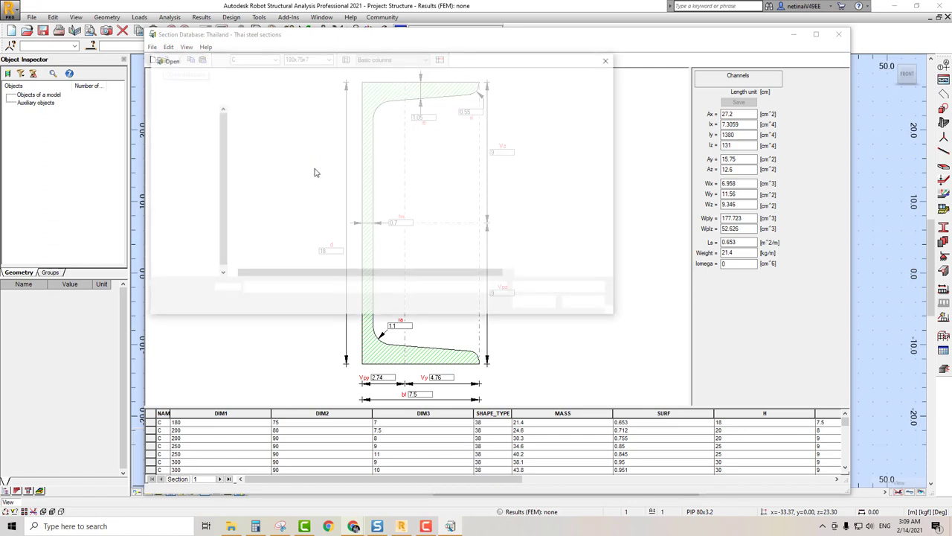
drag(348, 55, 377, 79)
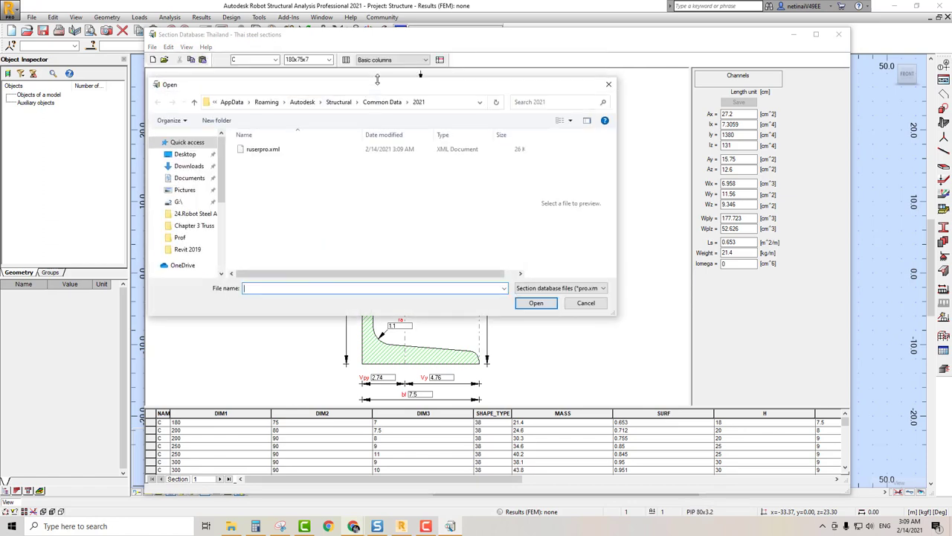
click(451, 102)
click(452, 101)
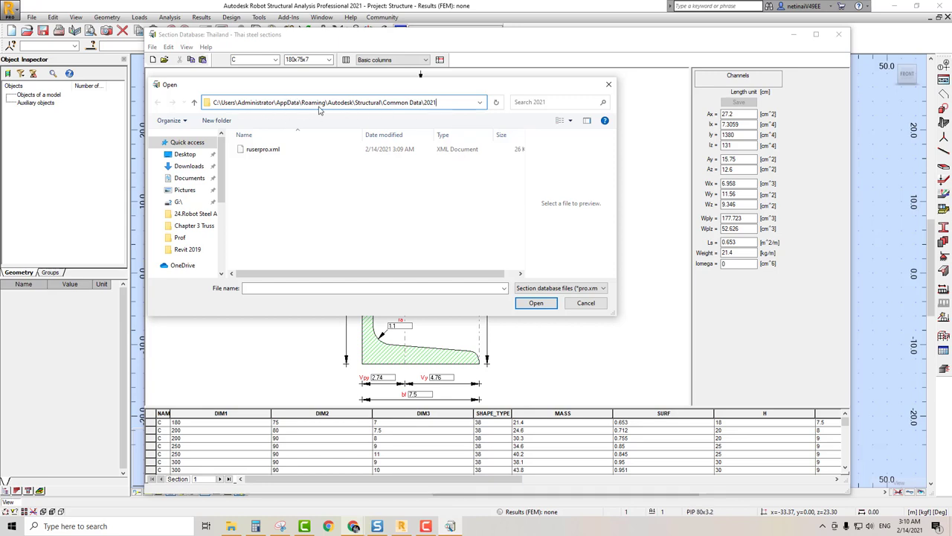
click(232, 527)
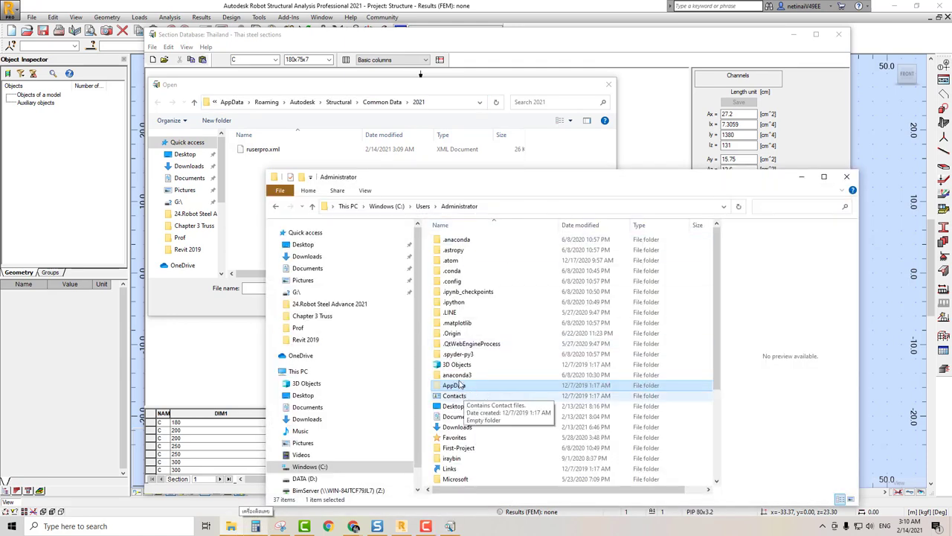
Turn hidden items off and back on, then close the Administrator Explorer window
click(365, 191)
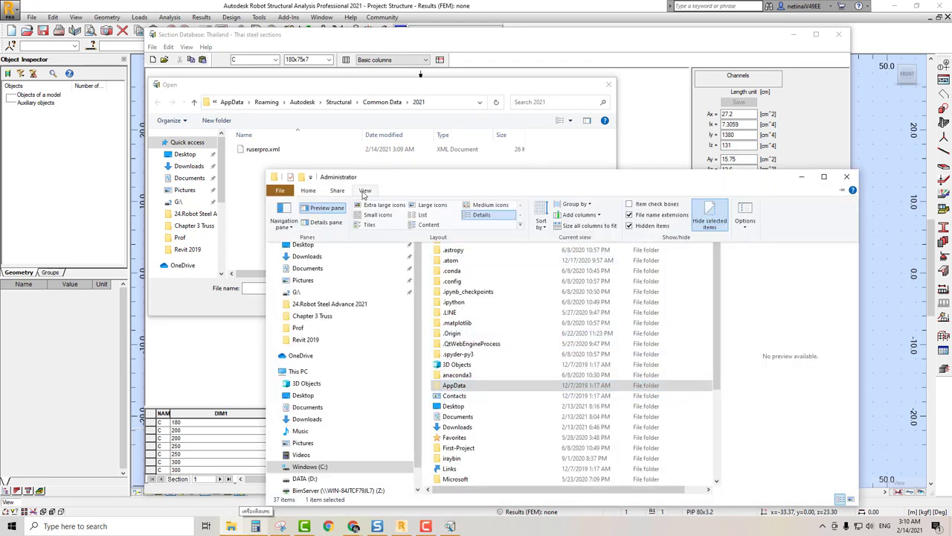
click(632, 227)
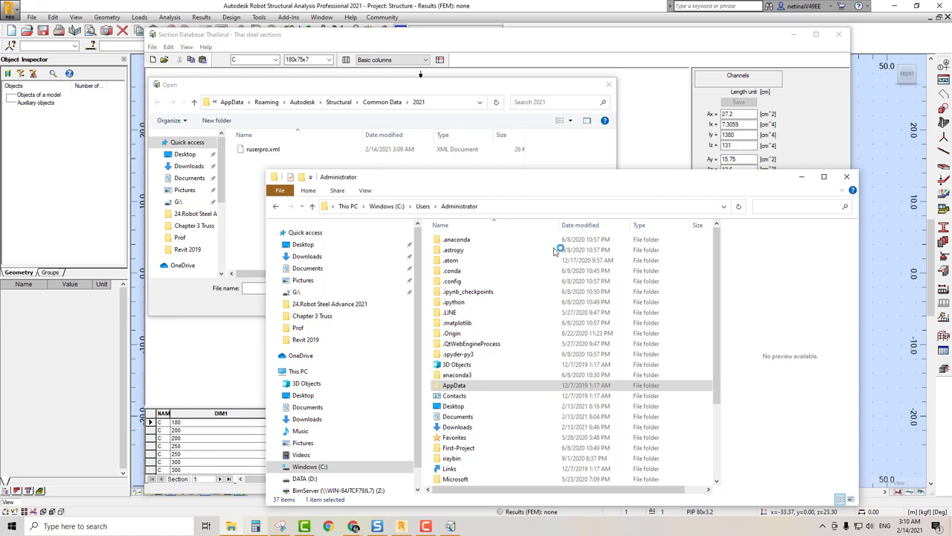
click(364, 190)
click(628, 225)
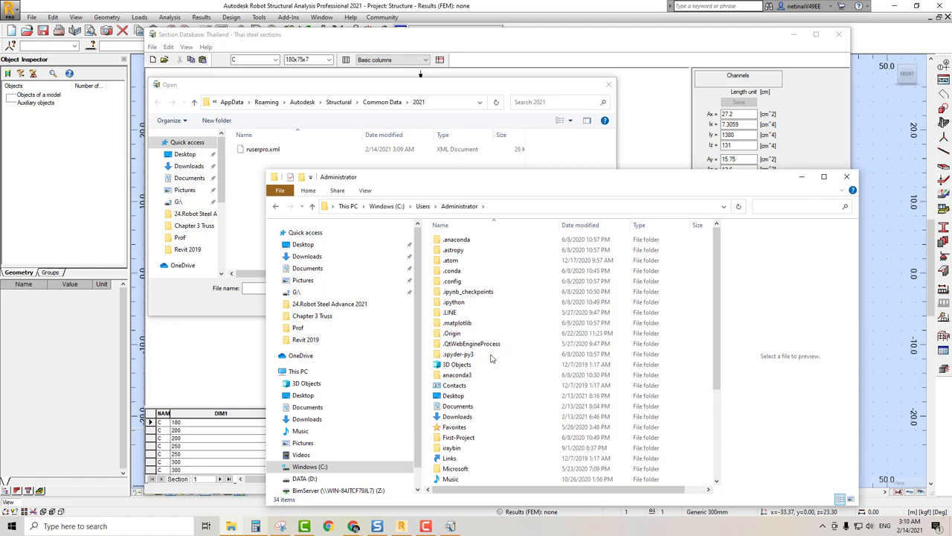
click(454, 386)
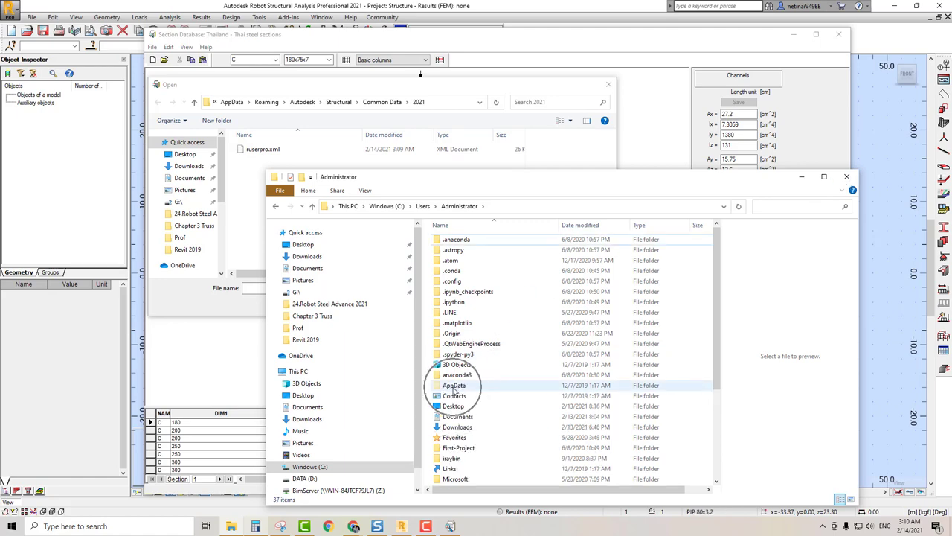
click(847, 177)
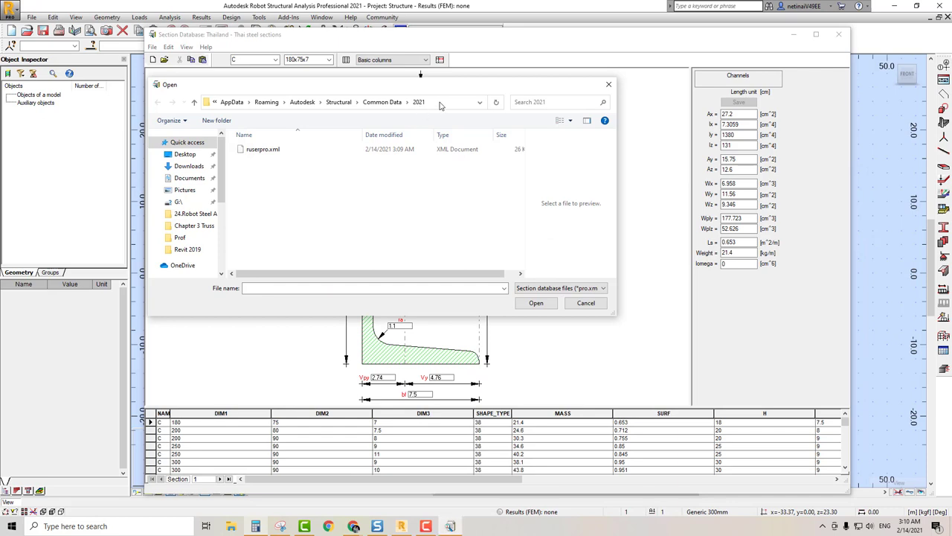
Open ruserpro.xml and select the LC 125 row in the user profiles list
click(279, 152)
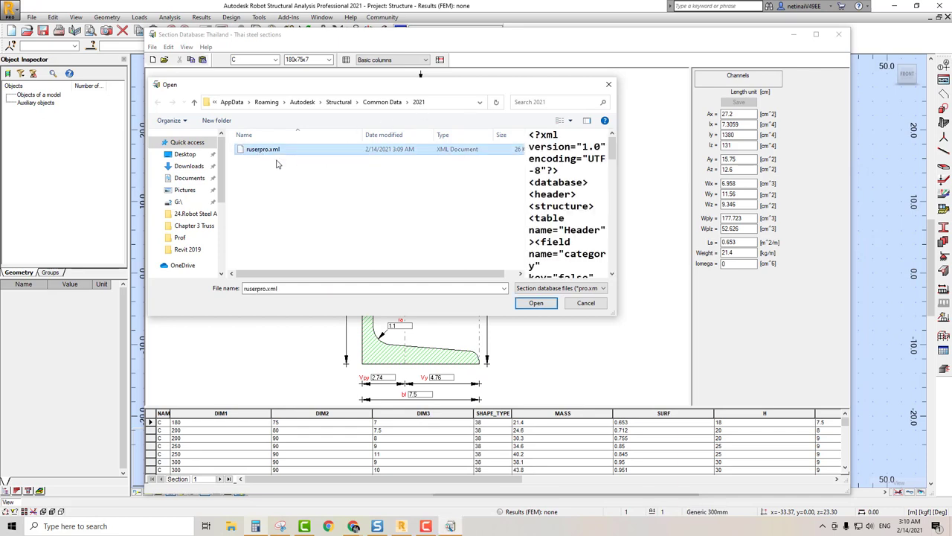
click(532, 303)
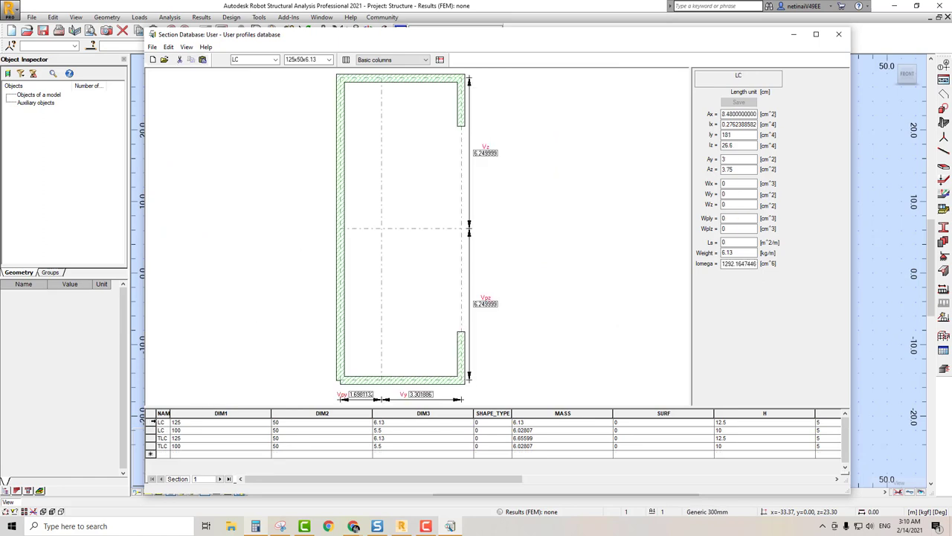
click(153, 421)
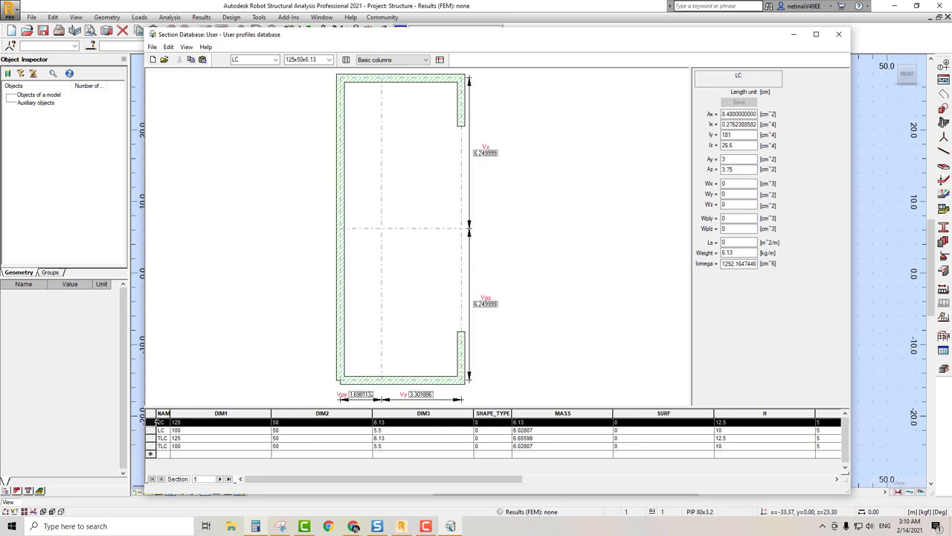
Delete both LC rows, then review the remaining TLC 125 and TLC 100 profiles
key(Delete)
click(151, 422)
key(Delete)
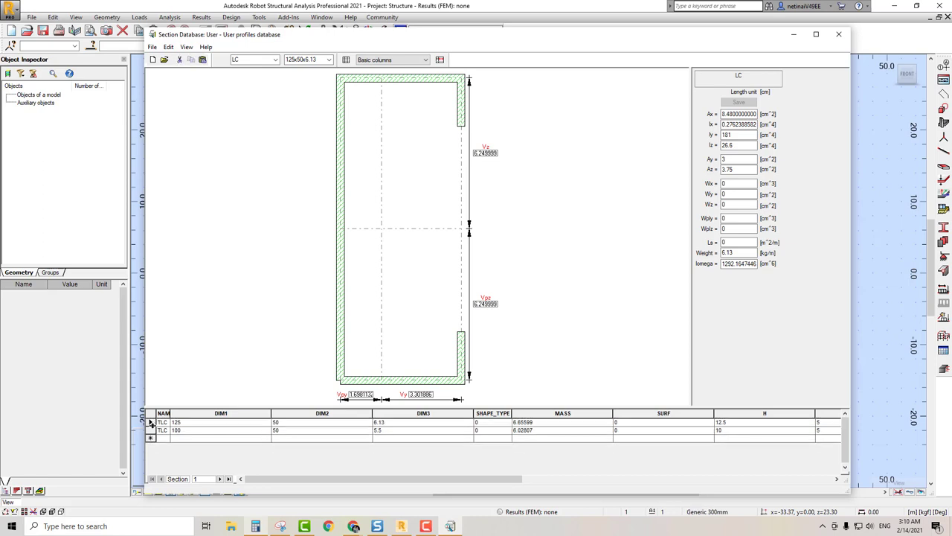
click(151, 422)
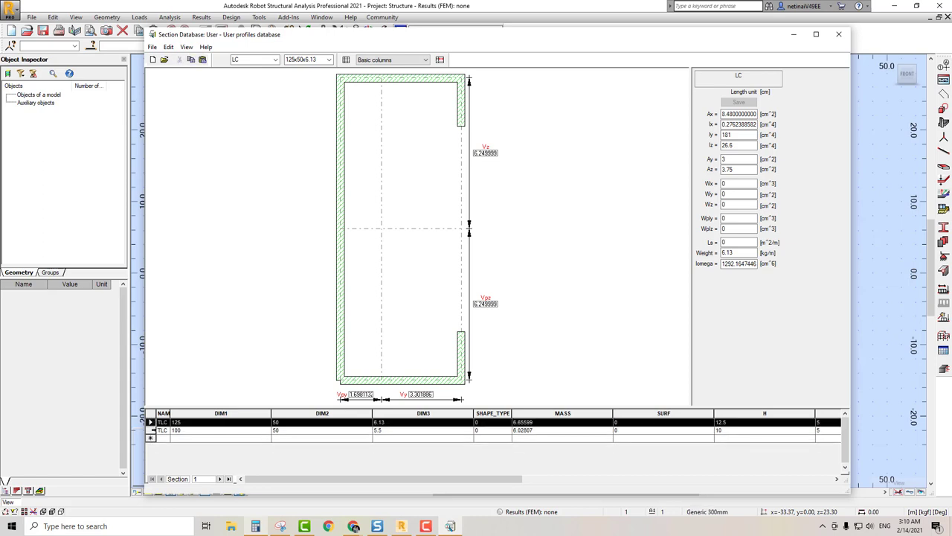
click(153, 430)
click(153, 421)
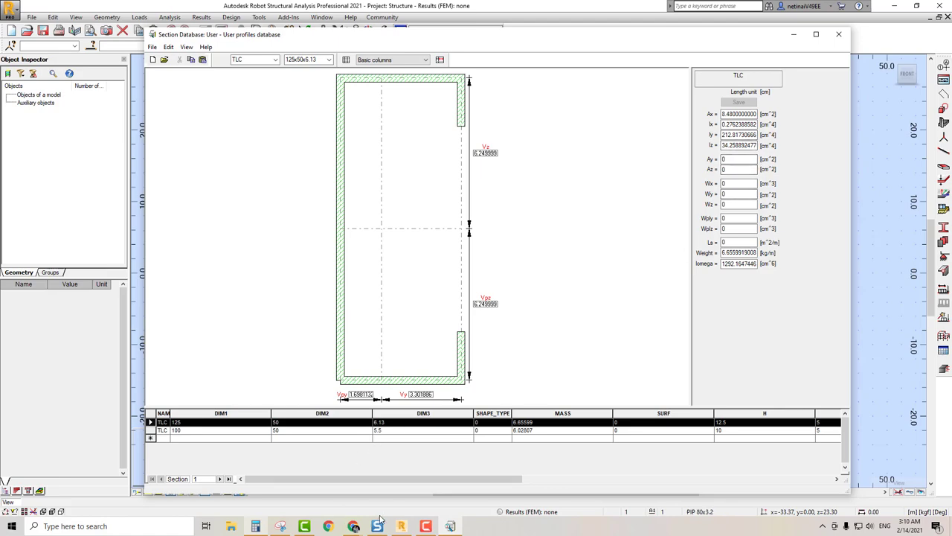
Enter the catalog's 125x50x20 values: Ax 7.81 cm², Iy 181 cm⁴, Iz 26.6 cm⁴
click(455, 492)
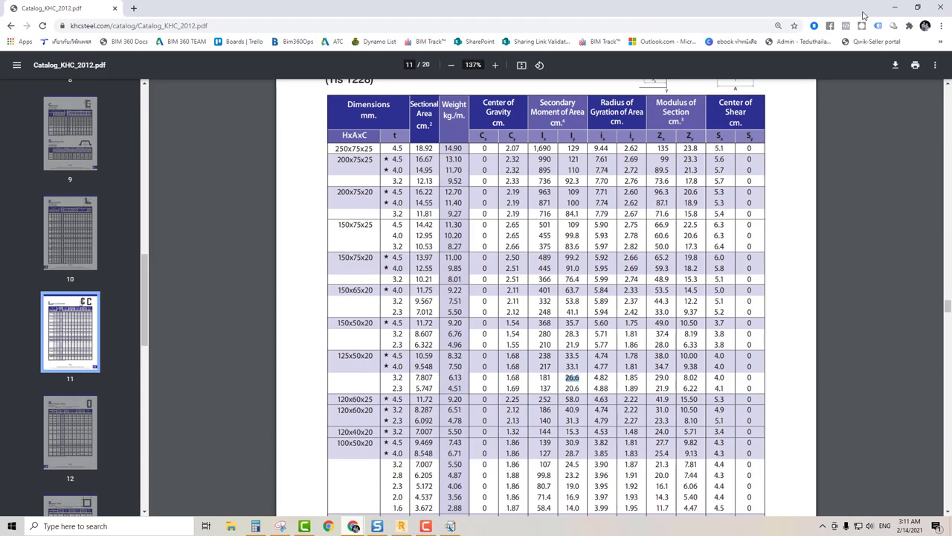
click(895, 8)
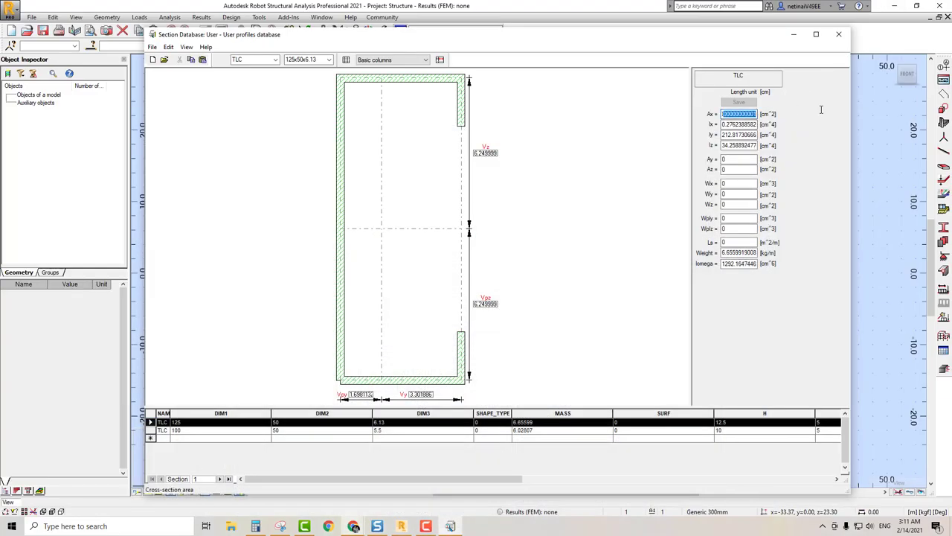
key(BackSpace)
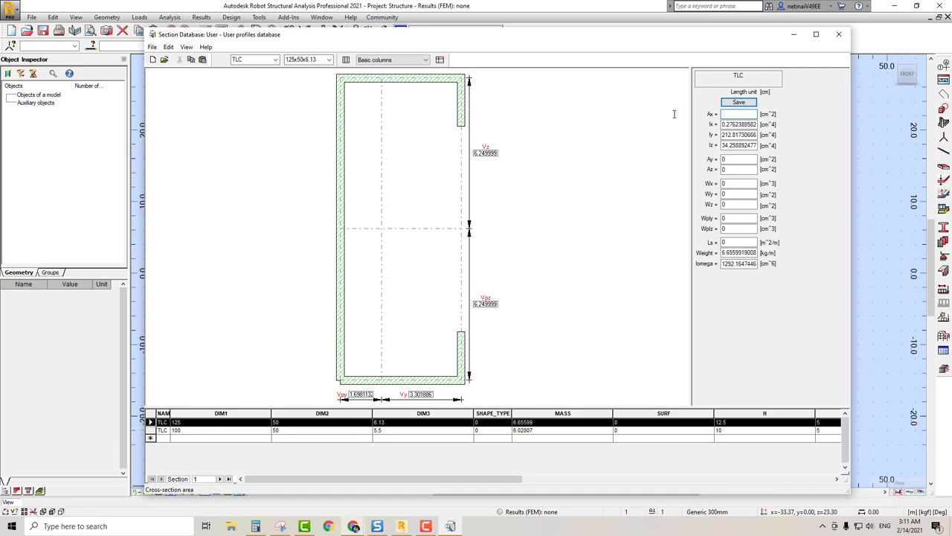
text(7.81)
key(alt+Tab)
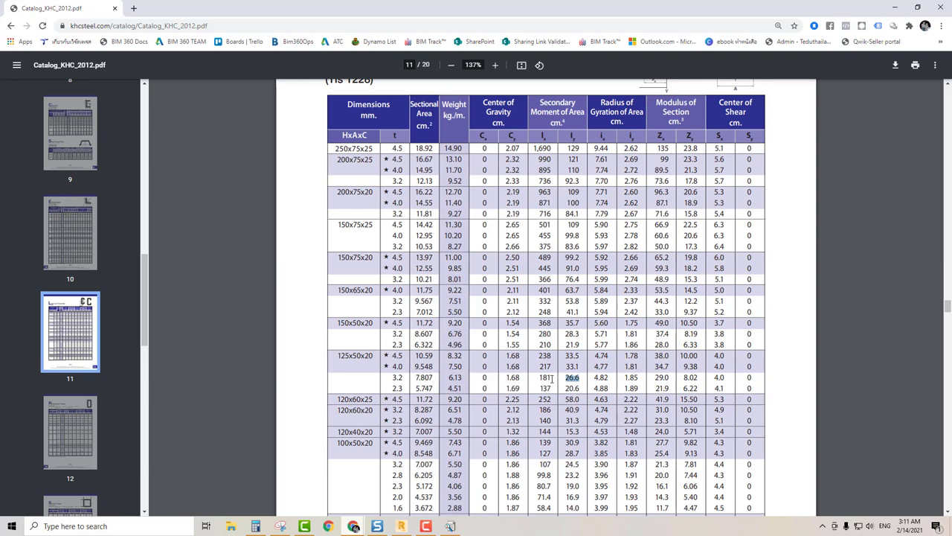
click(896, 6)
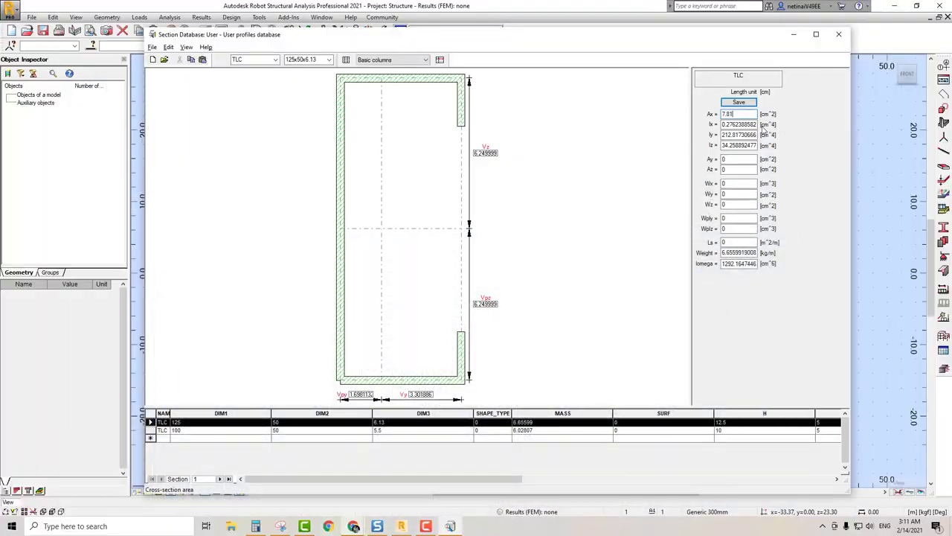
drag(723, 135, 803, 138)
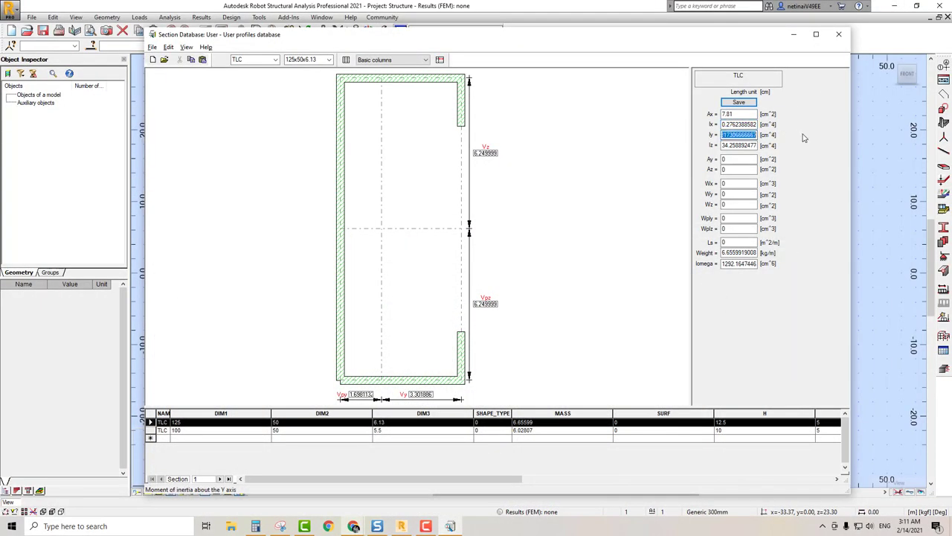
text(181)
drag(723, 146, 796, 153)
text(26)
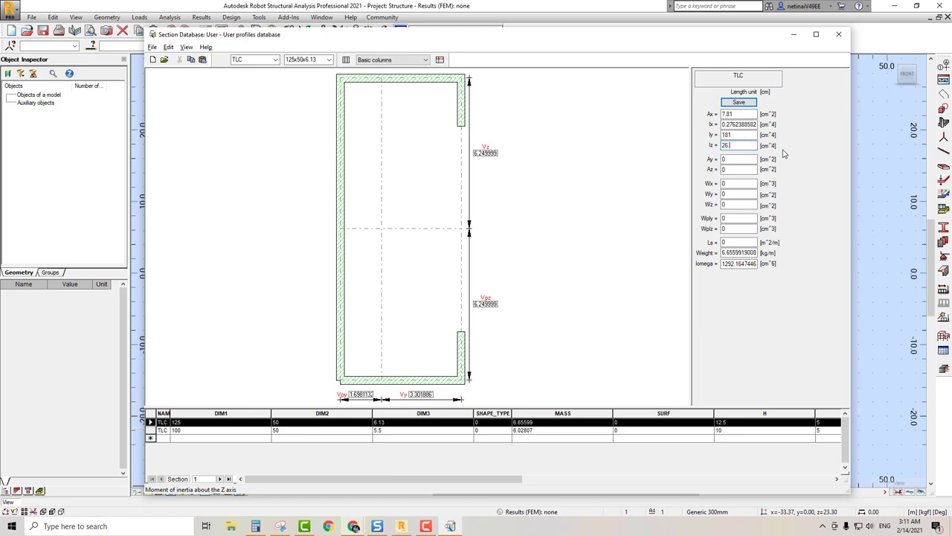
text(.6)
click(745, 159)
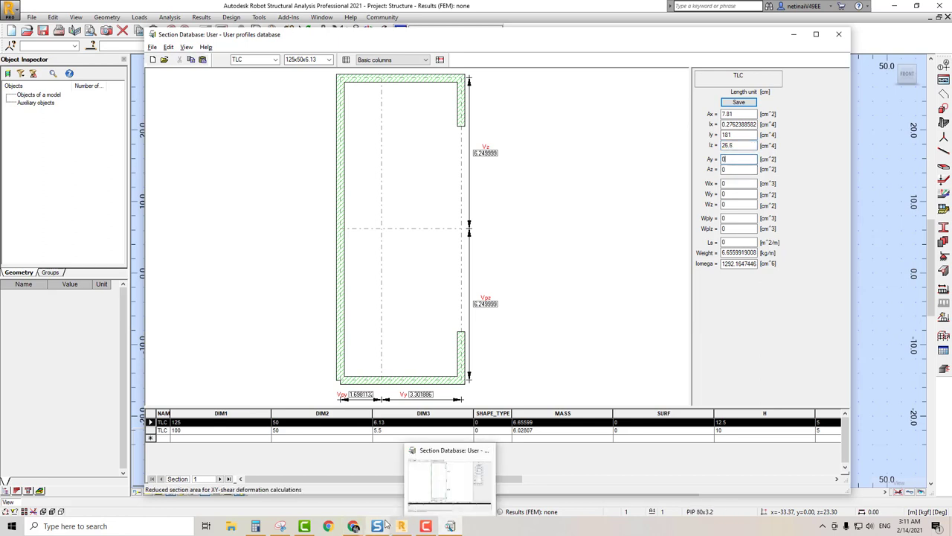
Calculate Ay as 5 × 0.3 × 2 and set it to 3 cm²
click(256, 526)
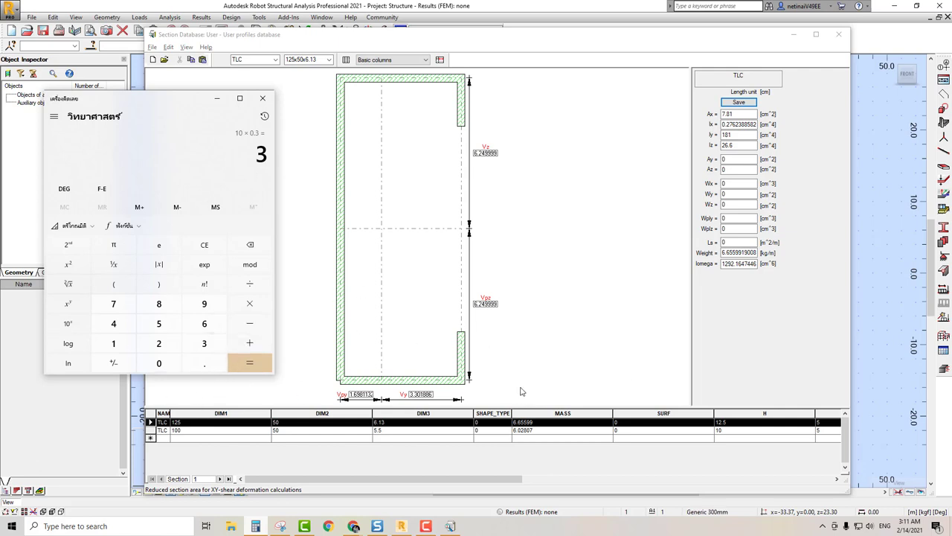
click(376, 384)
click(203, 245)
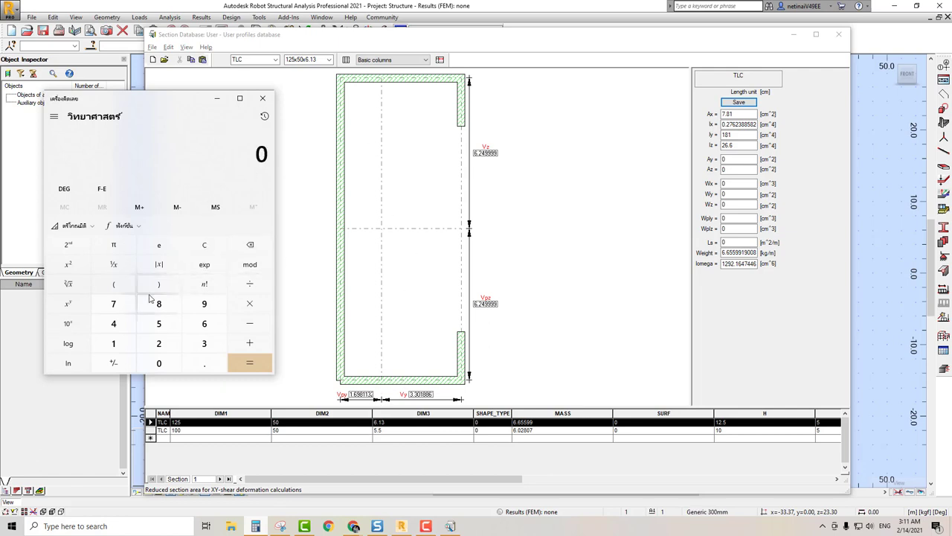
click(159, 323)
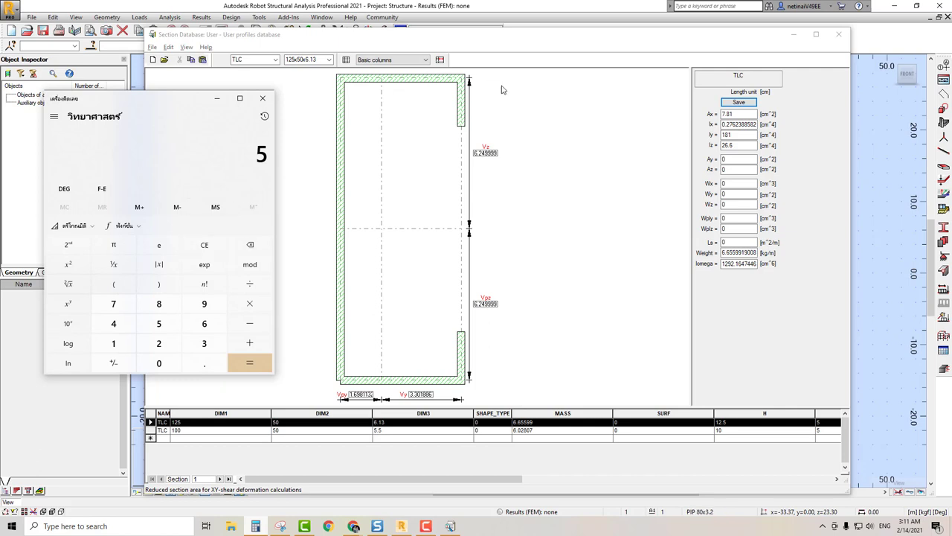
click(249, 303)
click(158, 363)
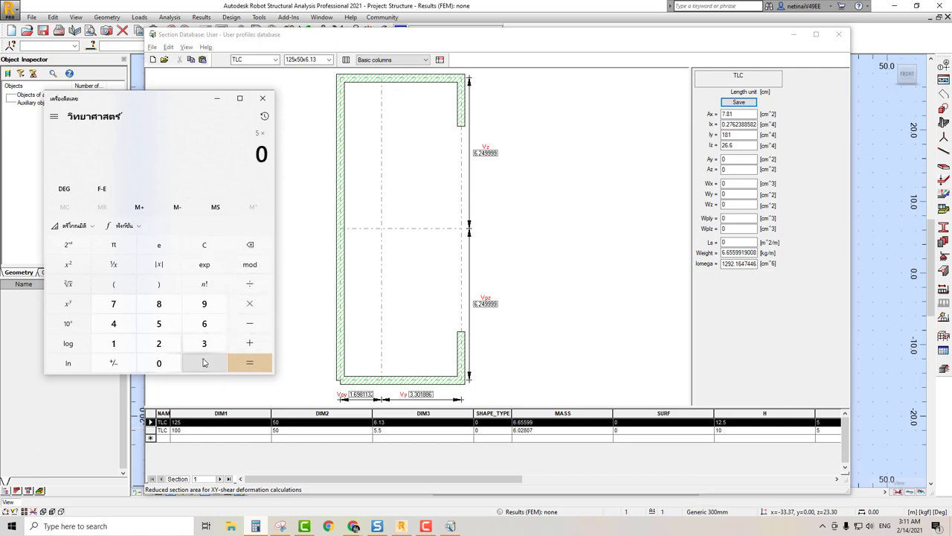
click(203, 363)
click(204, 343)
click(250, 363)
click(250, 303)
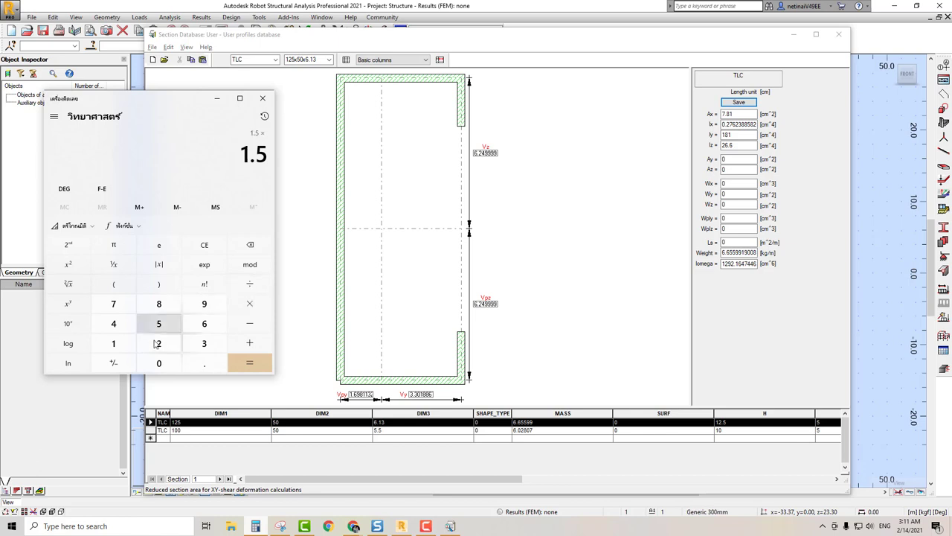
click(159, 343)
click(249, 363)
double_click(738, 159)
text(3)
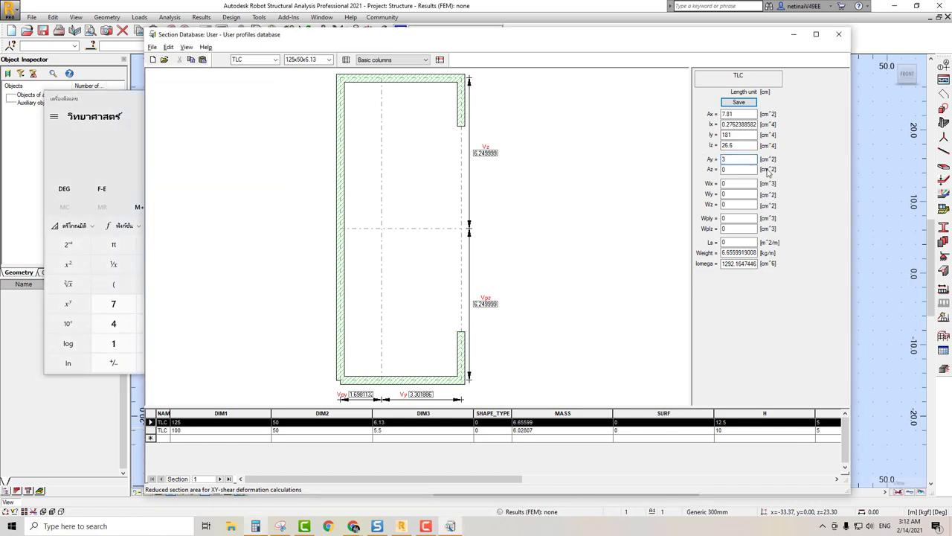
key(Tab)
Calculate Az as 12.5 × 0.3 and set it to 3.75 cm²
click(108, 145)
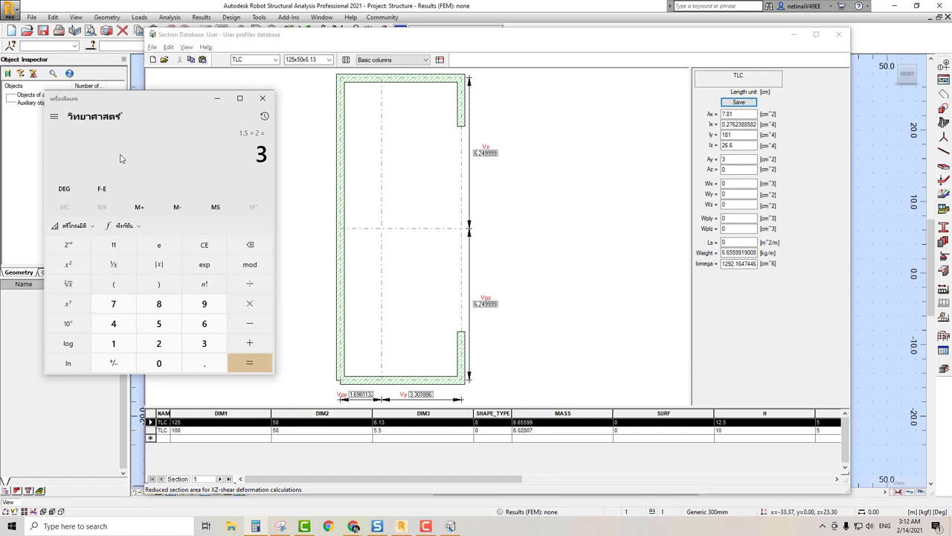
click(132, 340)
click(157, 342)
click(199, 363)
click(154, 324)
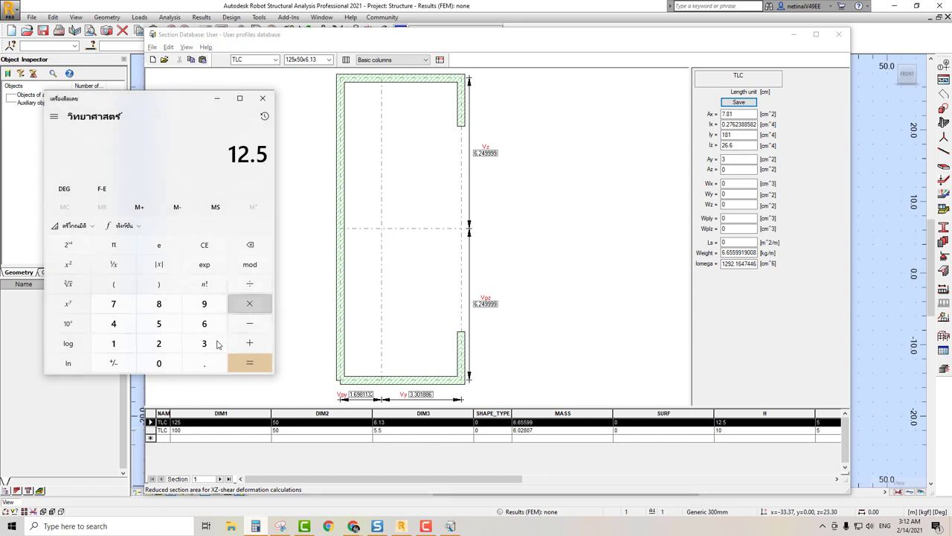
click(249, 304)
click(158, 363)
click(205, 363)
click(204, 343)
click(249, 363)
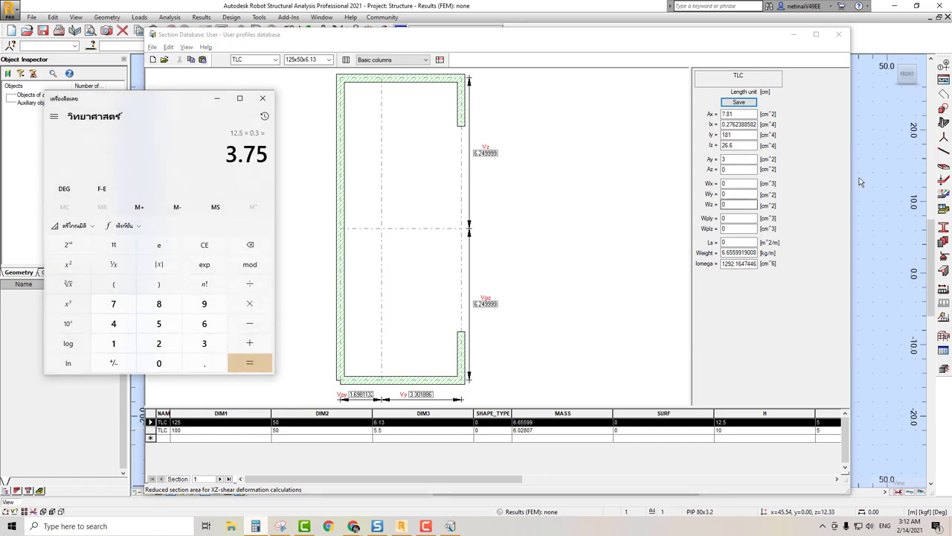
click(746, 169)
text(3)
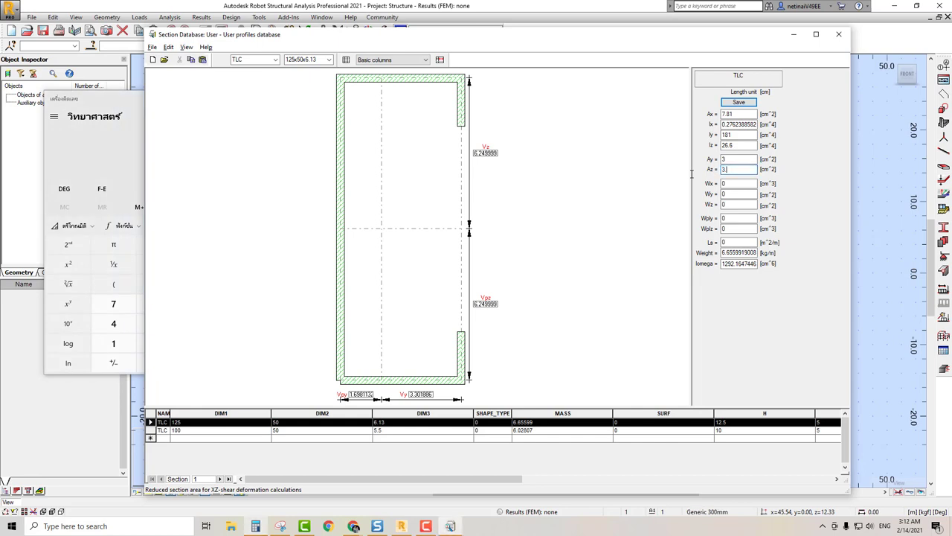
text(.75)
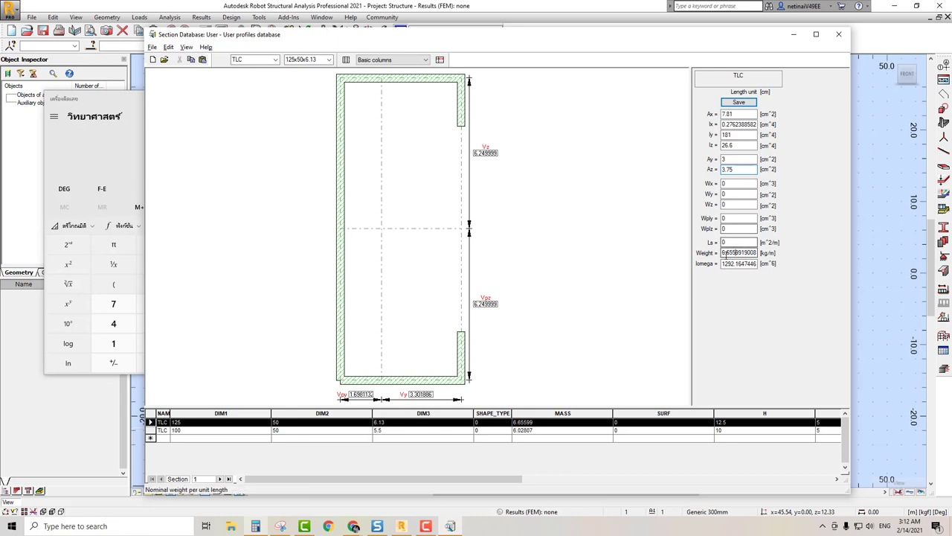
Set weight to 6.13 kg/m, save TLC 125, and display the TLC 100 profile
text(1)
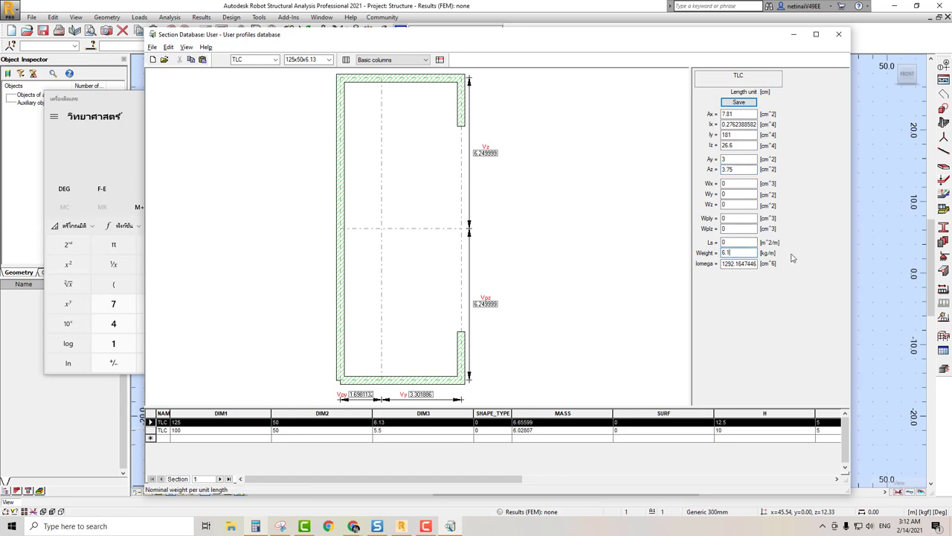
click(745, 253)
click(736, 102)
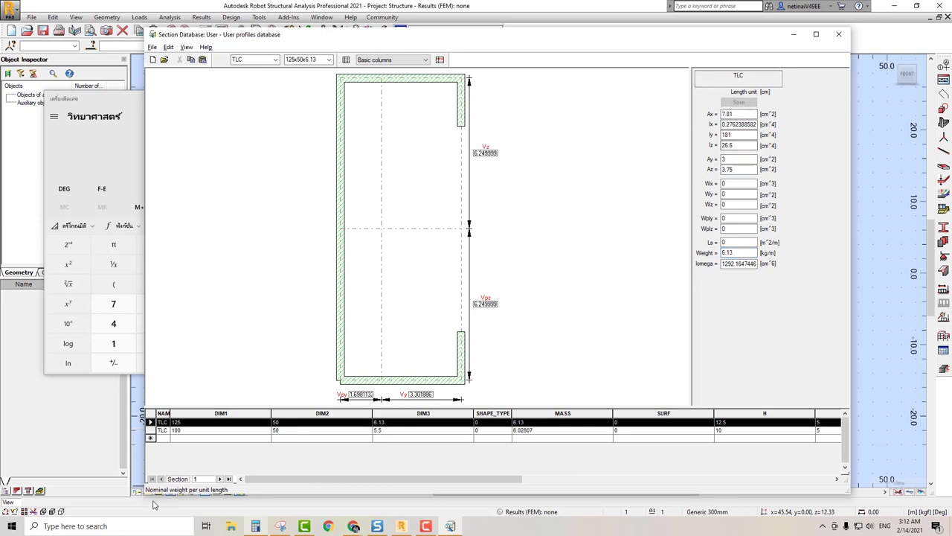
click(151, 430)
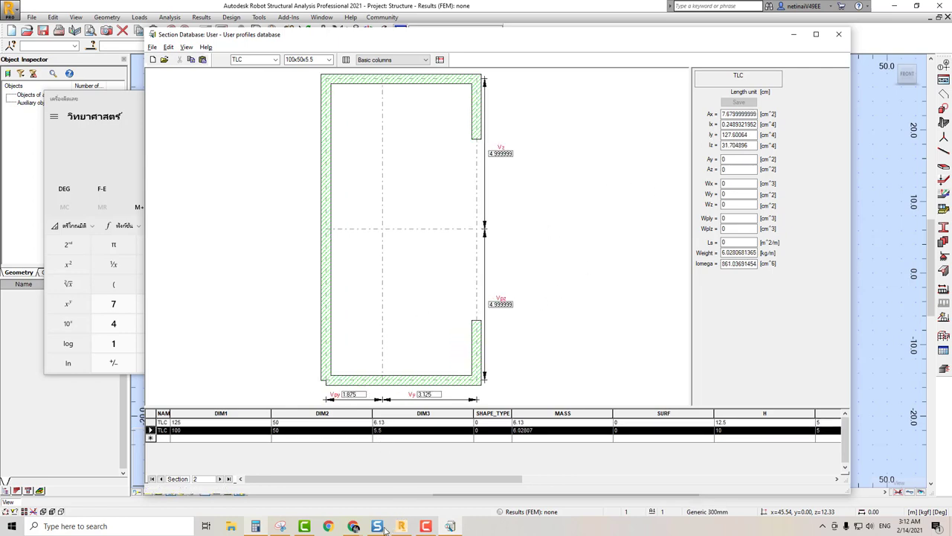
Enter Ax 7.0 for the TLC 100 profile, checking the 100x50 row in the catalog PDF
click(474, 450)
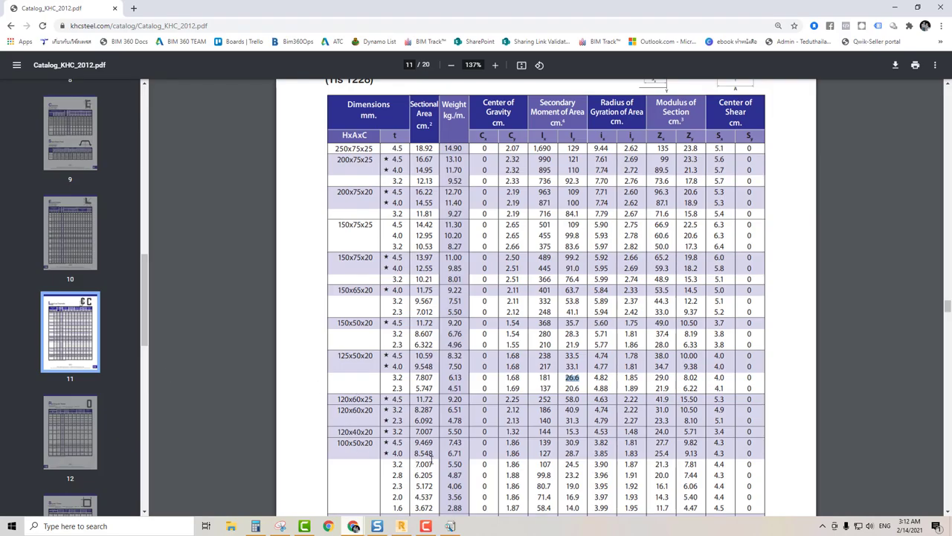
click(892, 9)
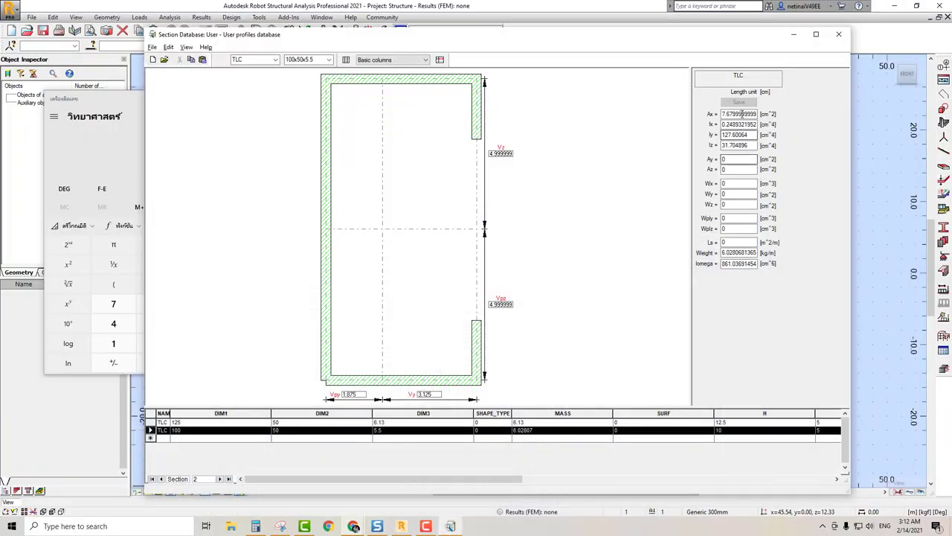
double_click(739, 114)
text(7.0)
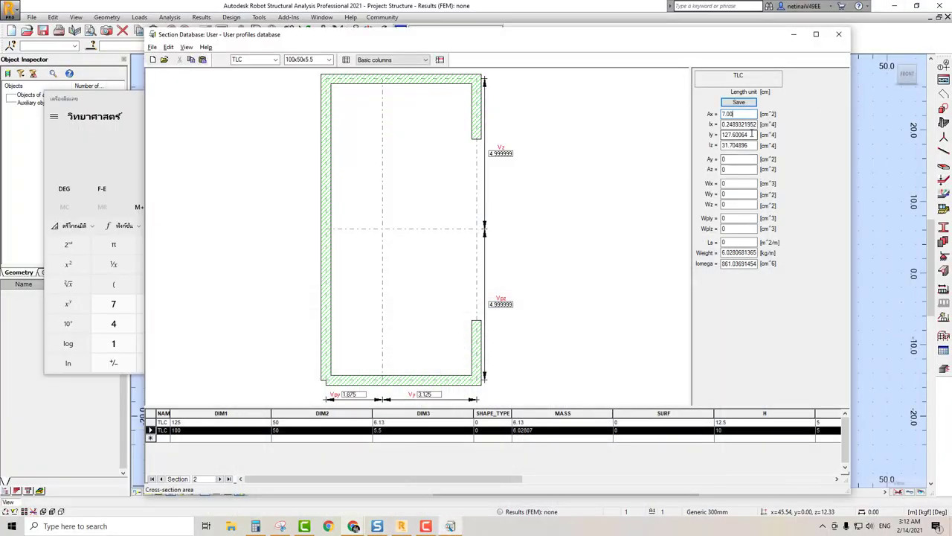
click(353, 526)
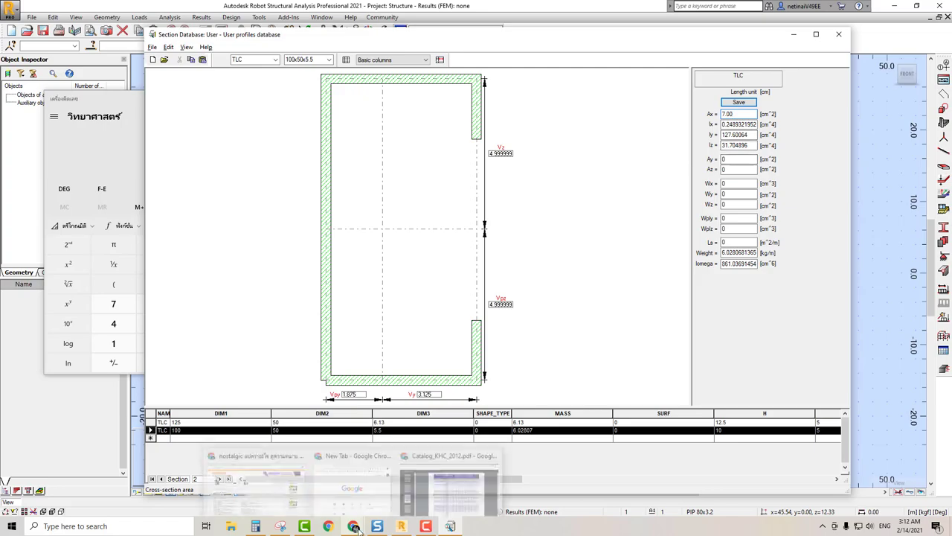
click(436, 503)
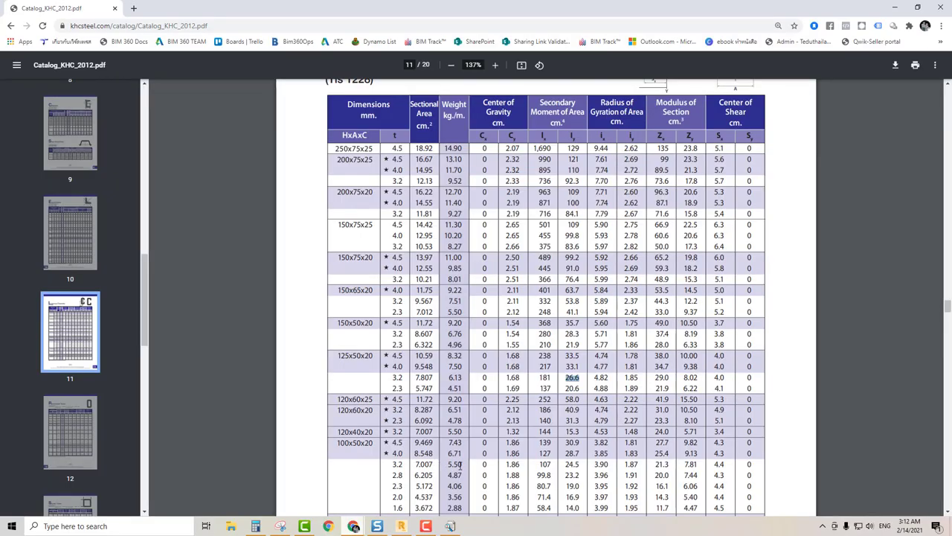
click(564, 464)
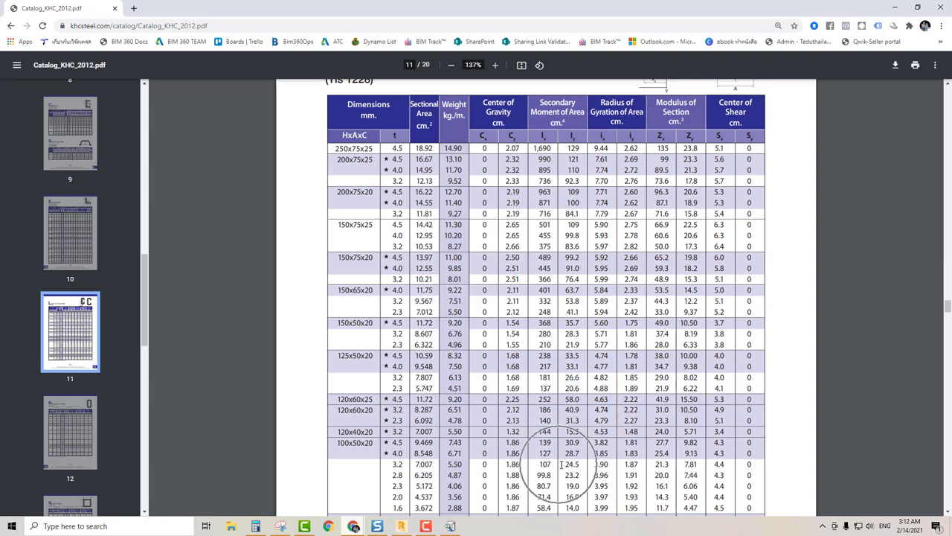
click(895, 7)
Set the inertia value to 24, the shear areas to 3 and the weight to 5.5
double_click(751, 135)
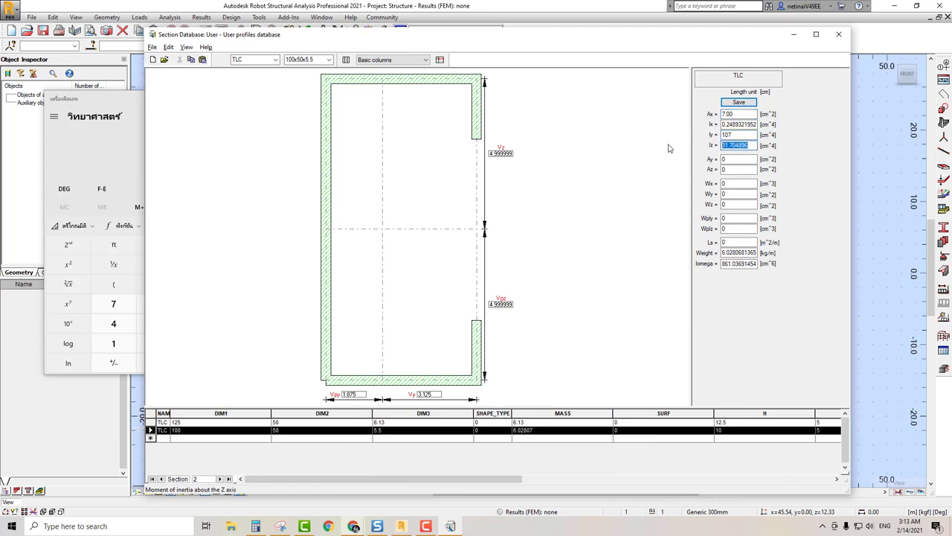
text(24.5)
click(733, 159)
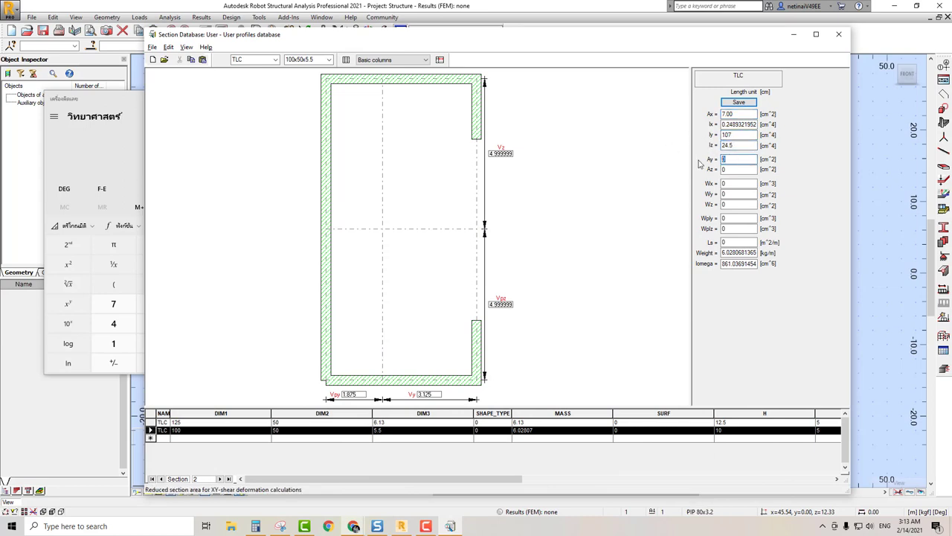
text(3)
key(Tab)
text(3)
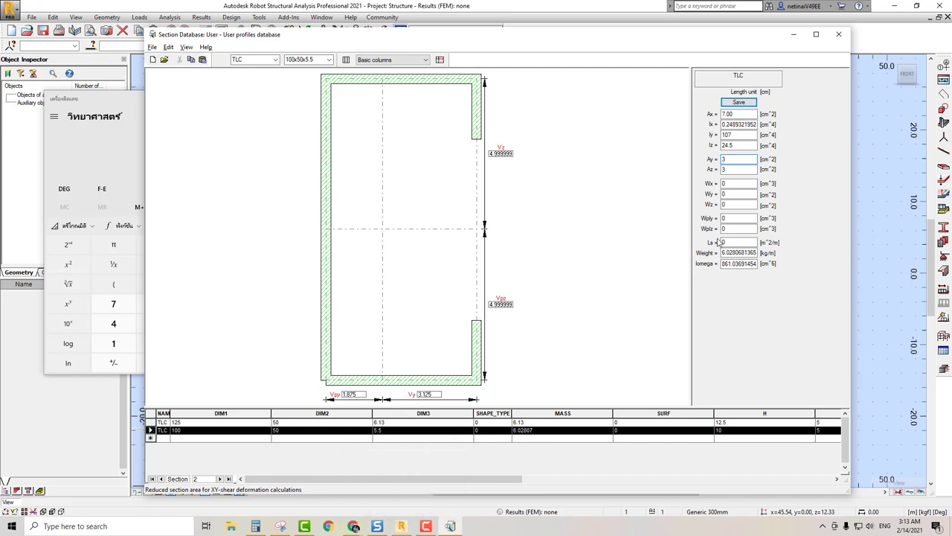
drag(720, 253, 799, 254)
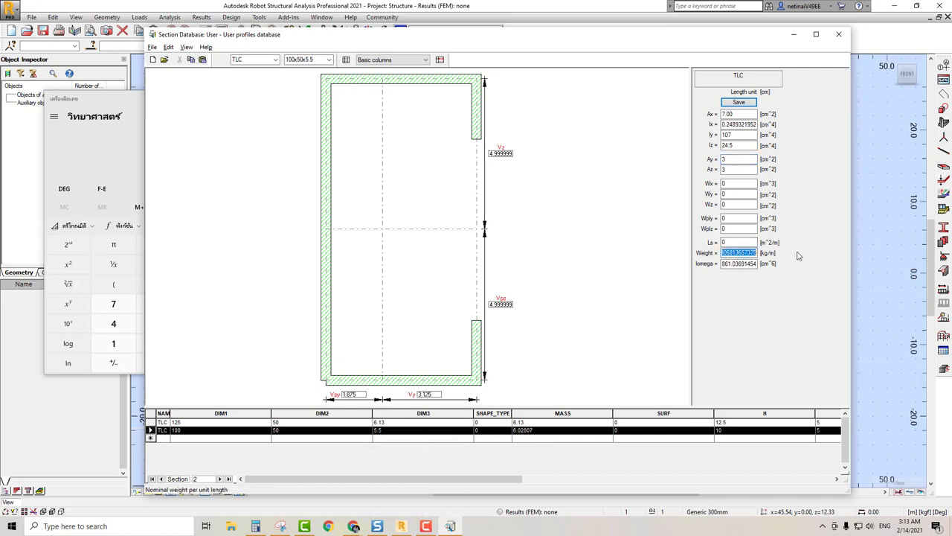
text(5.5)
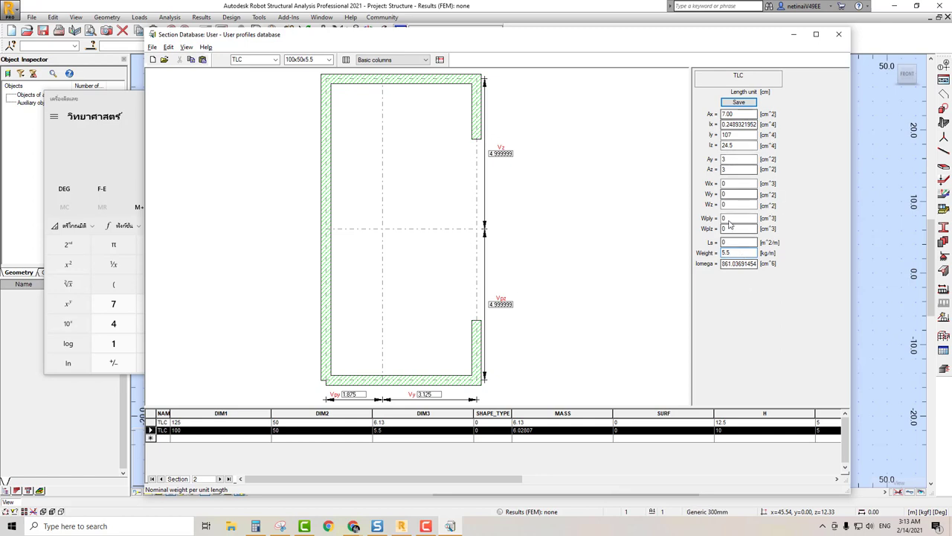
Check the display units and keep centimetres for section dimensions
click(187, 48)
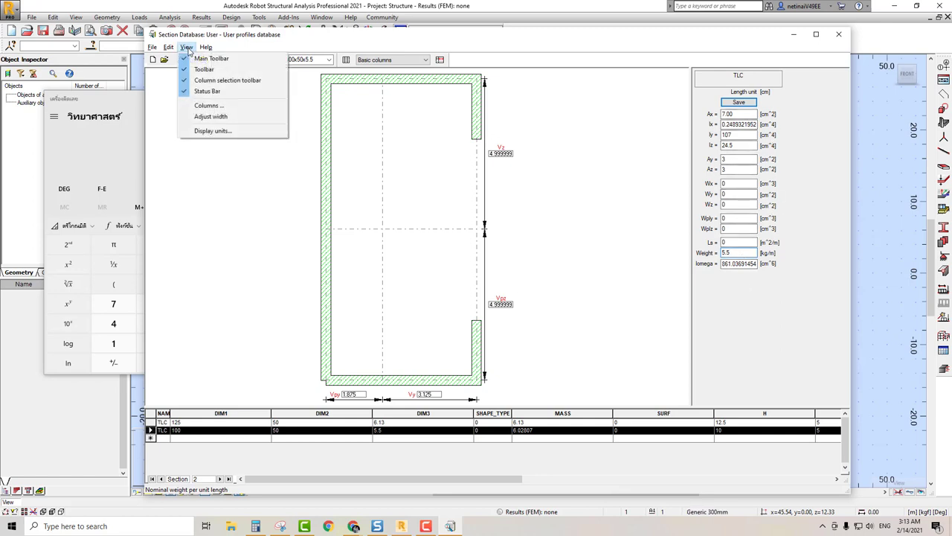
click(213, 132)
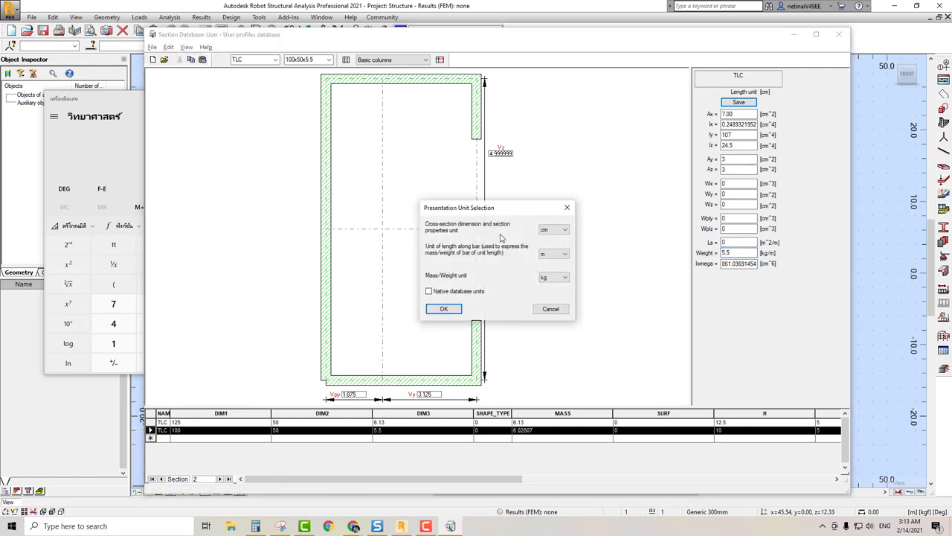
click(555, 232)
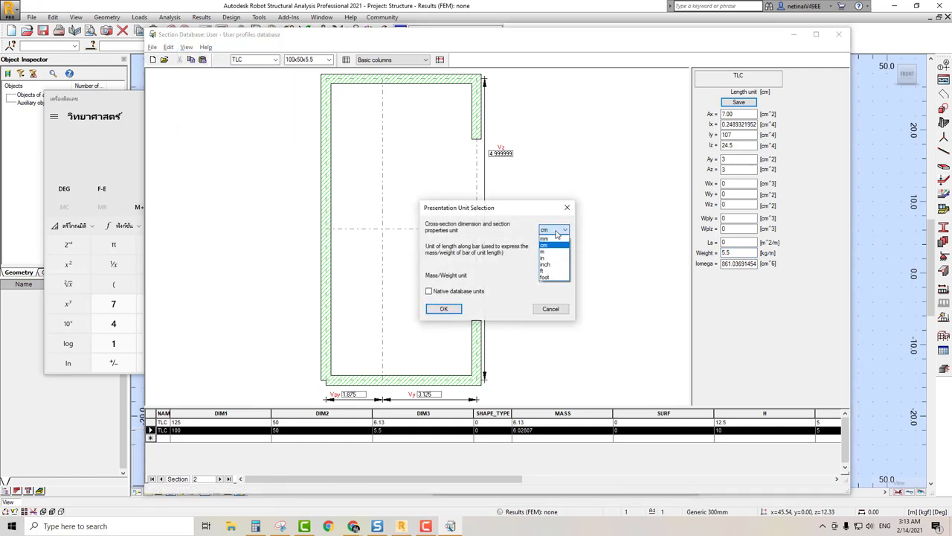
click(556, 246)
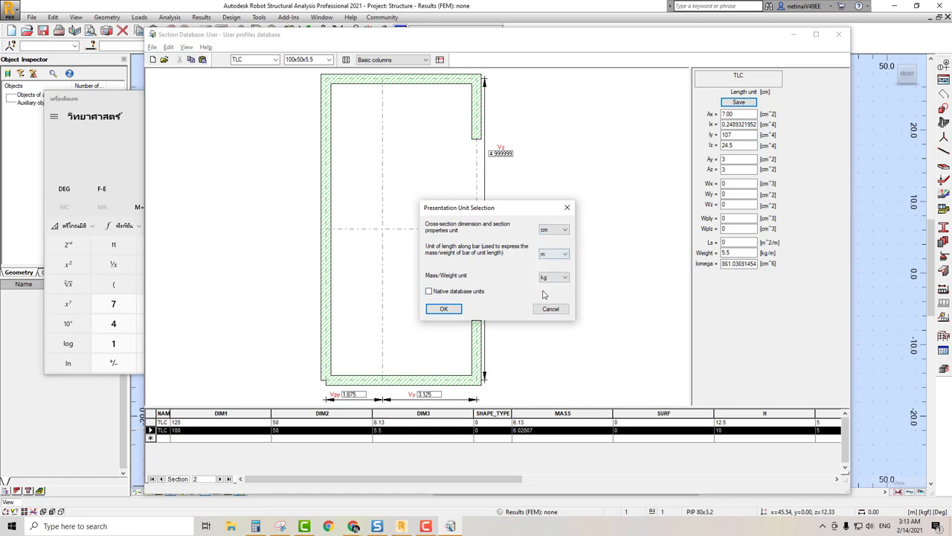
click(567, 208)
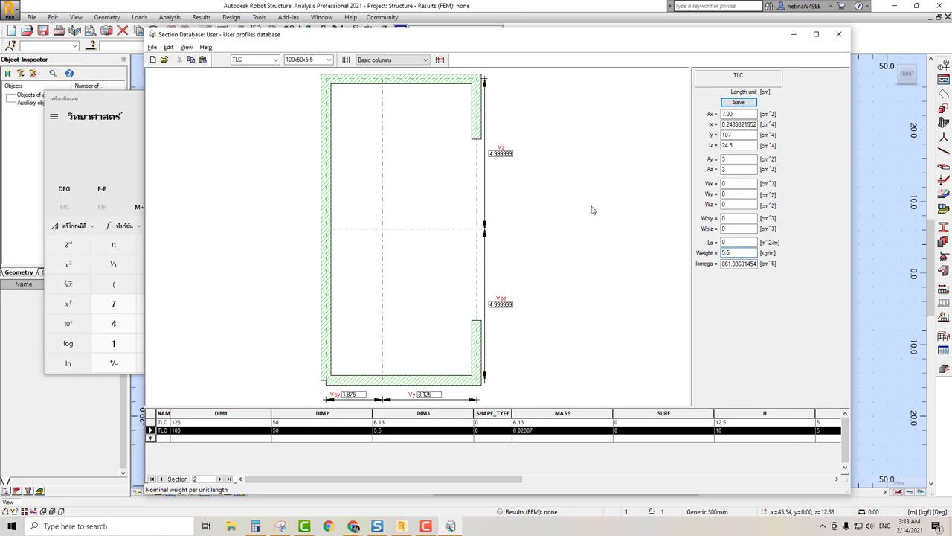
Save the TLC 100 profile, recheck both TLC rows, close the database and minimise the calculator
click(739, 102)
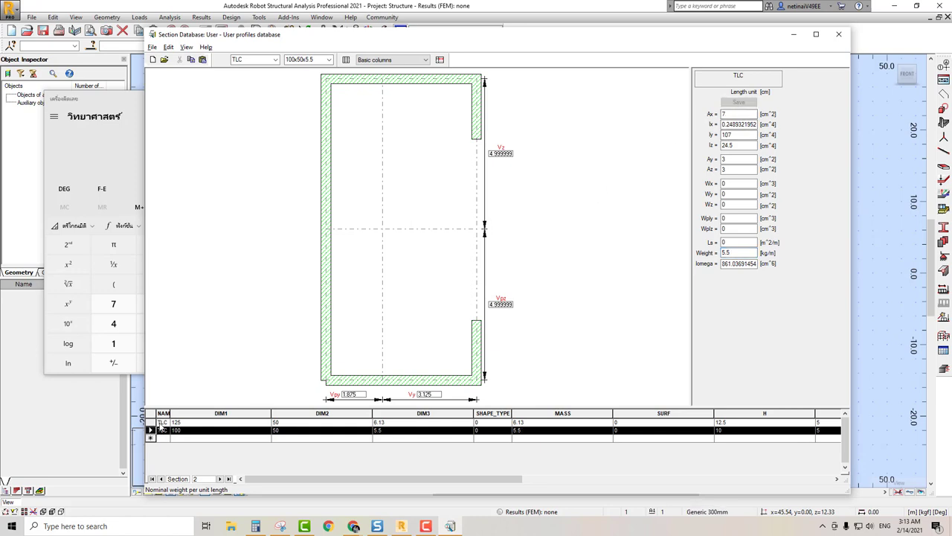
click(161, 423)
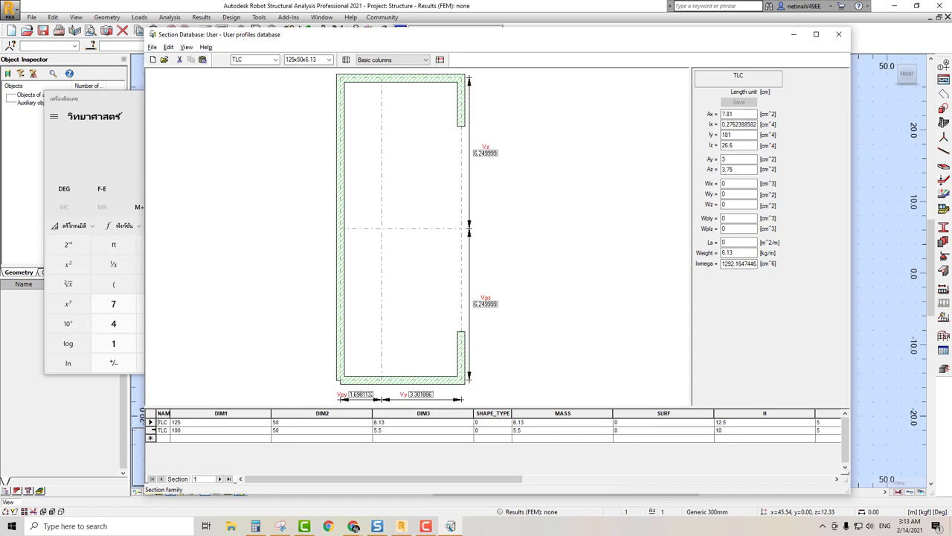
click(152, 430)
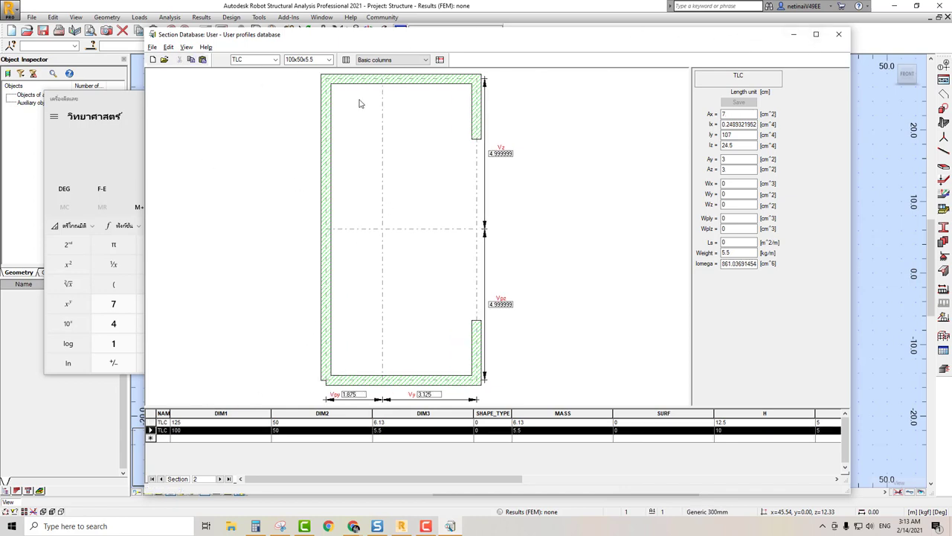
click(836, 37)
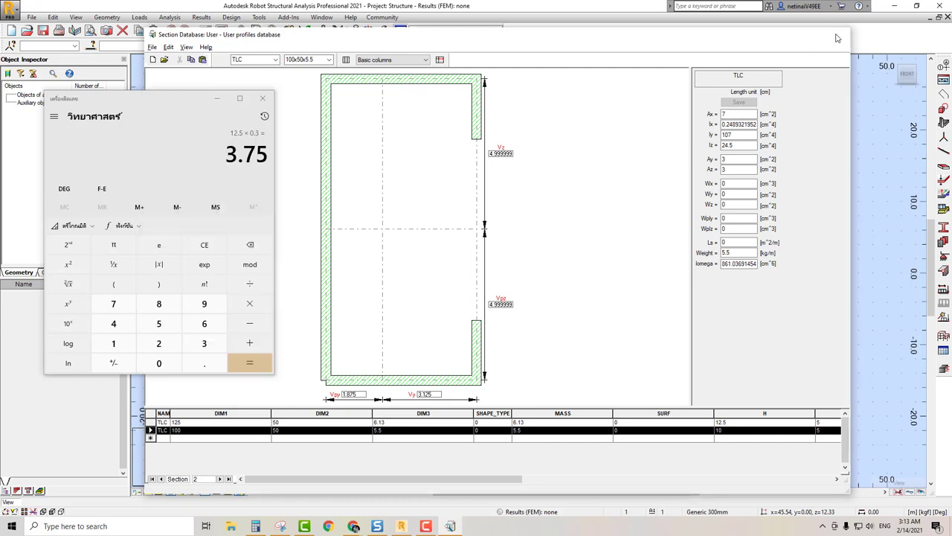
click(218, 99)
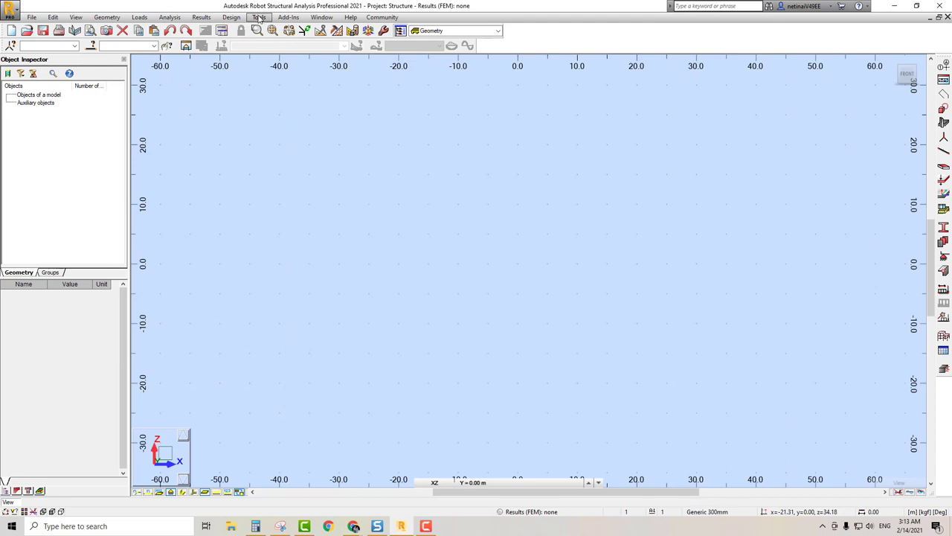
Open the Tools menu and dismiss it without choosing anything
click(259, 18)
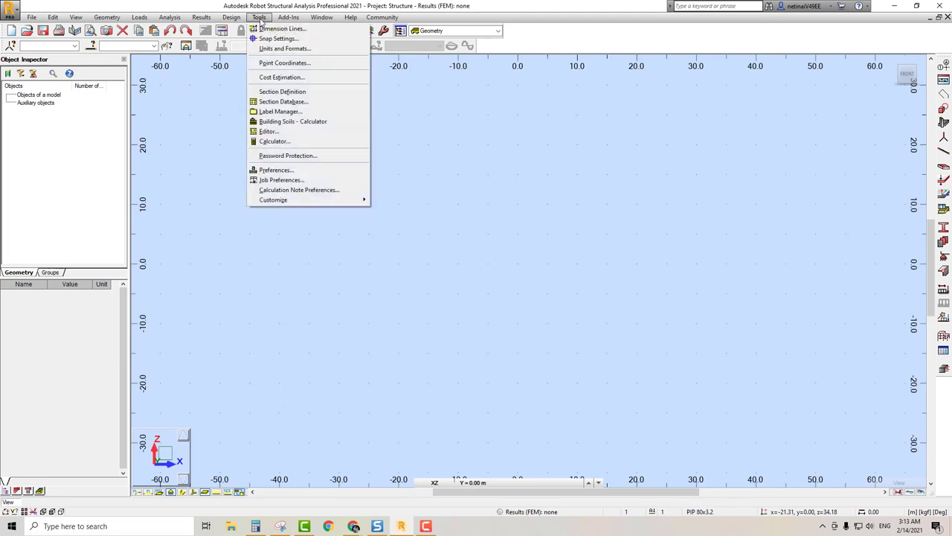
key(Escape)
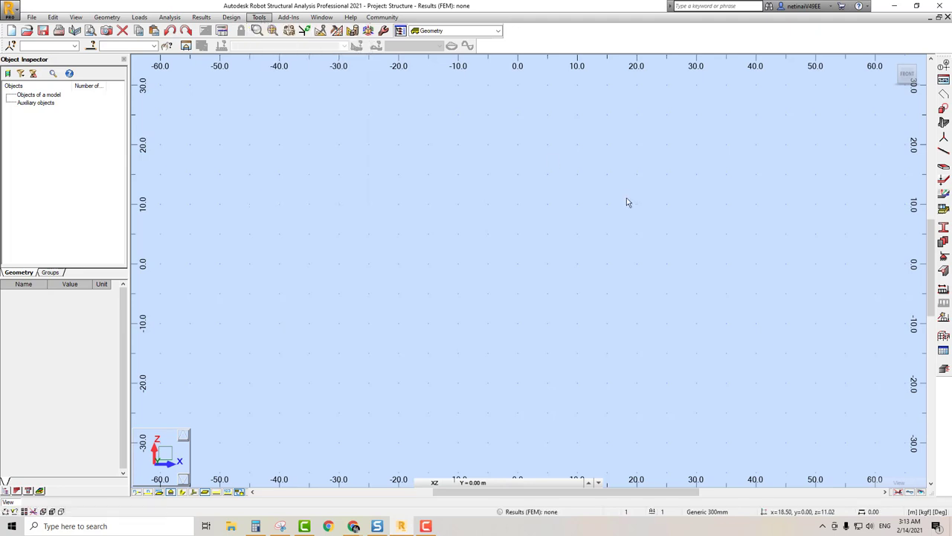
key(Escape)
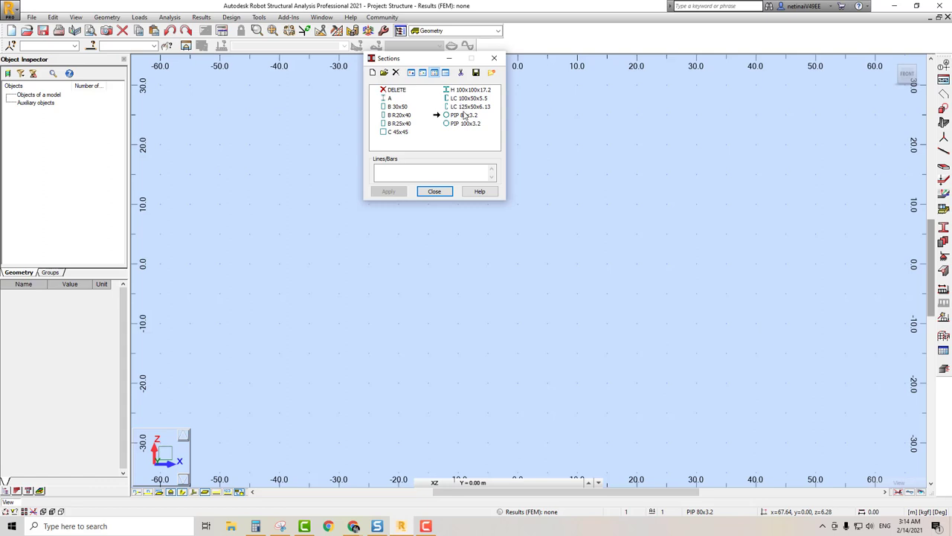
Delete the LC 100x50x5.5 and LC 125x50x6.13 sections, confirming each, and close the list
click(464, 99)
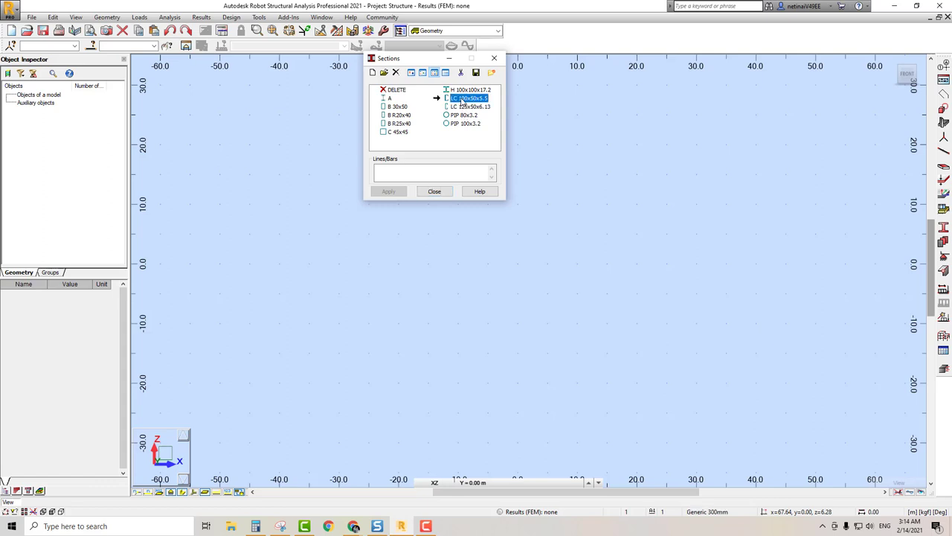
click(396, 72)
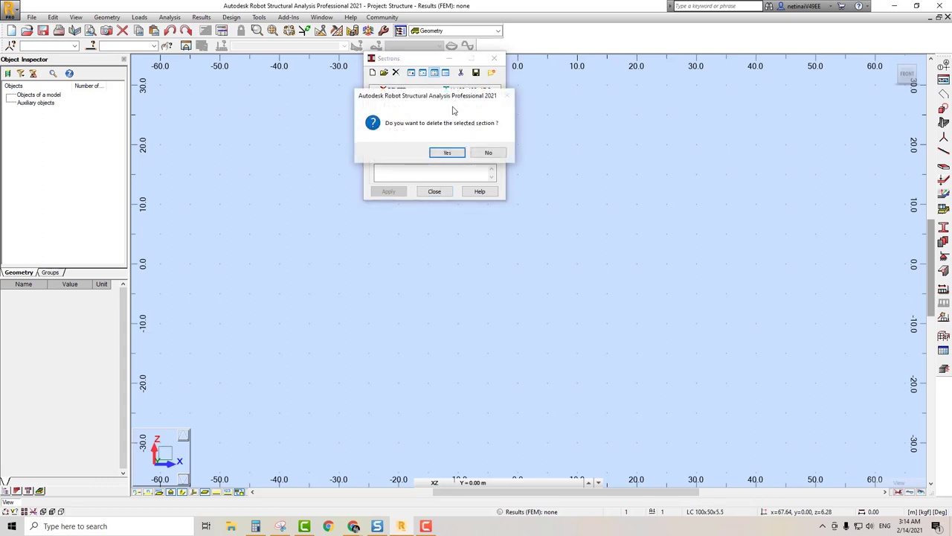
click(442, 151)
click(396, 72)
click(443, 153)
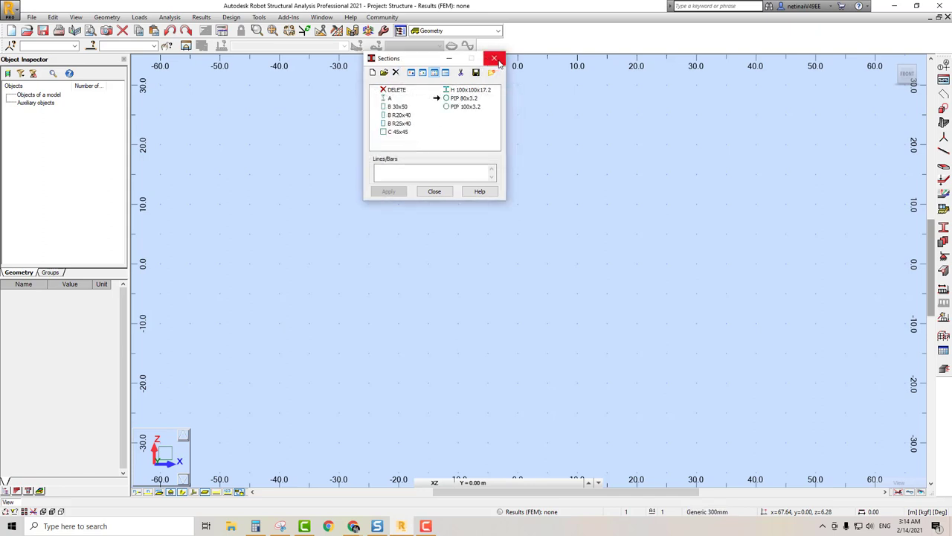
click(494, 58)
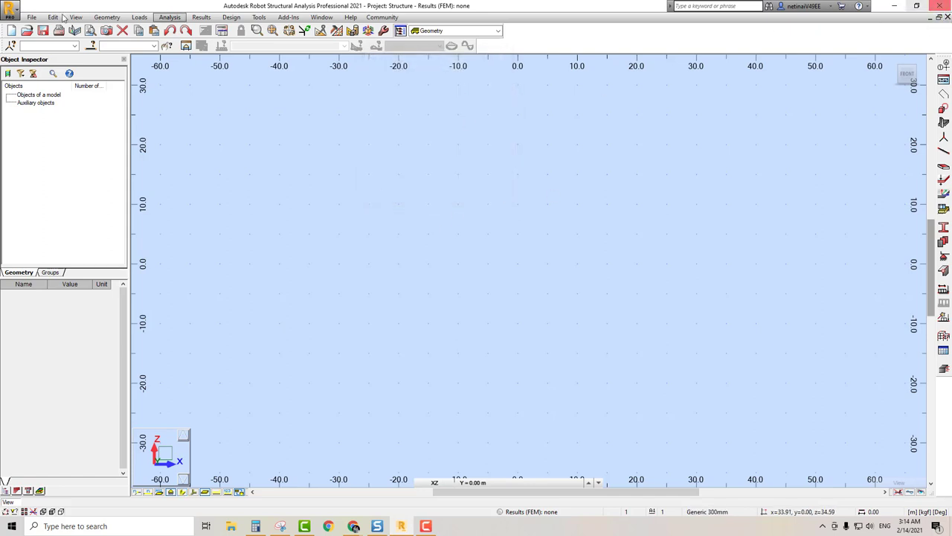
Close the current project and start a new blank structure project
click(32, 17)
click(34, 170)
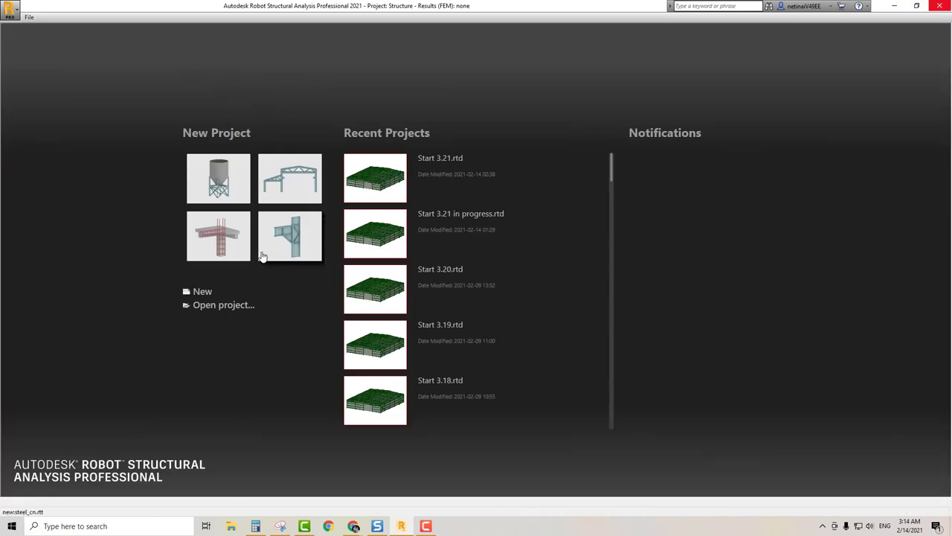
click(238, 160)
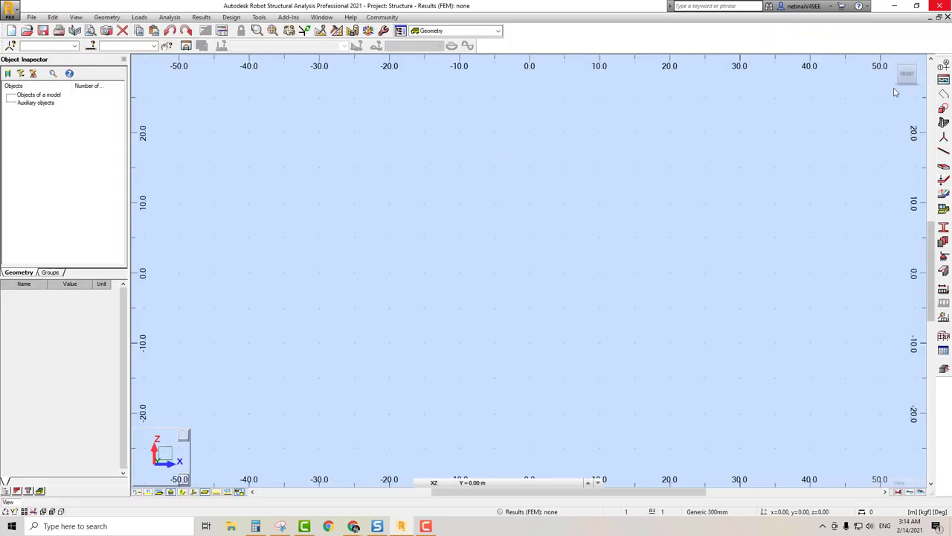
Add the RUSER user profiles database to the job's steel section databases in Job Preferences
click(259, 17)
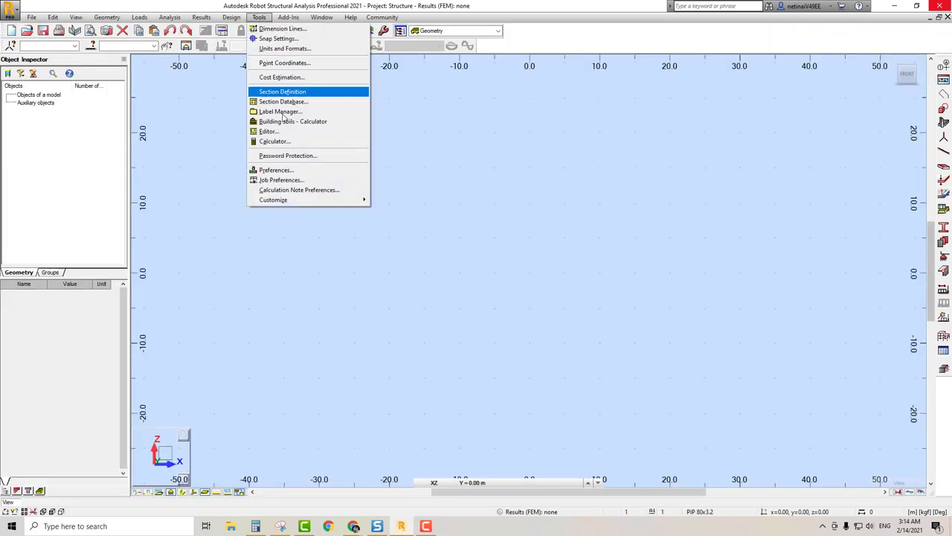
click(297, 176)
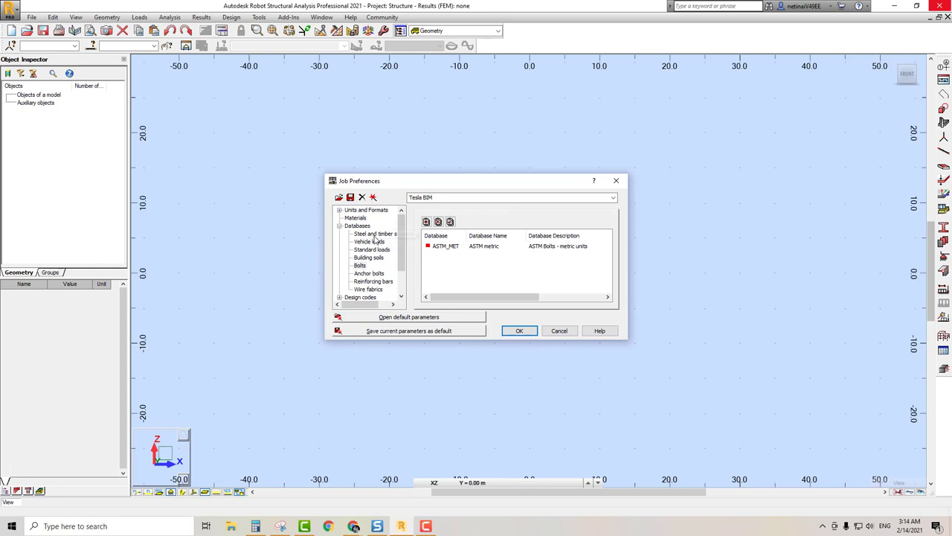
click(375, 235)
click(426, 221)
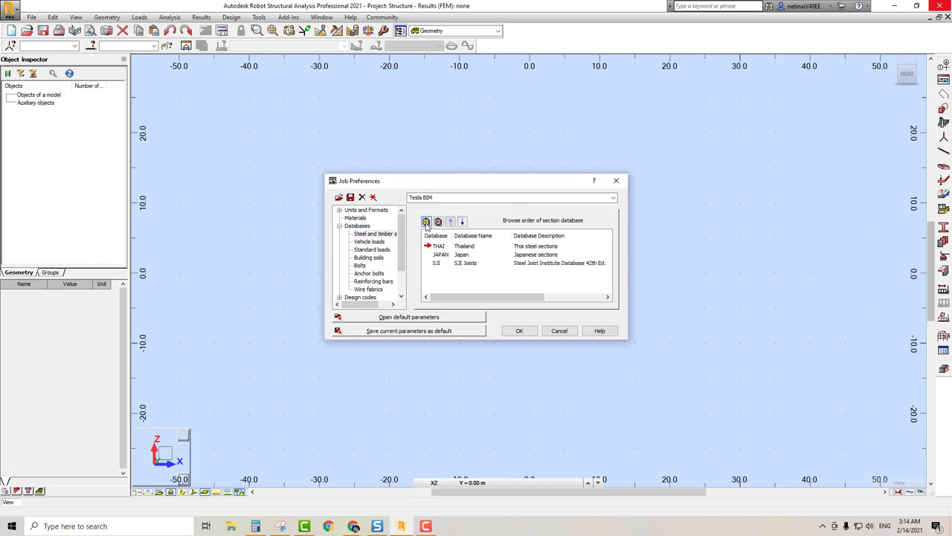
click(487, 241)
scroll(501, 282, down, 5)
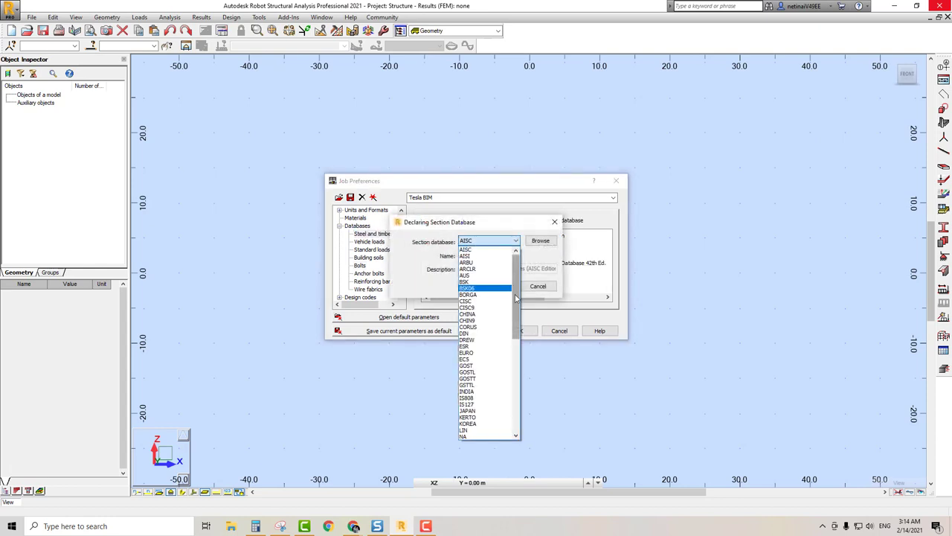
scroll(504, 404, down, 3)
click(482, 425)
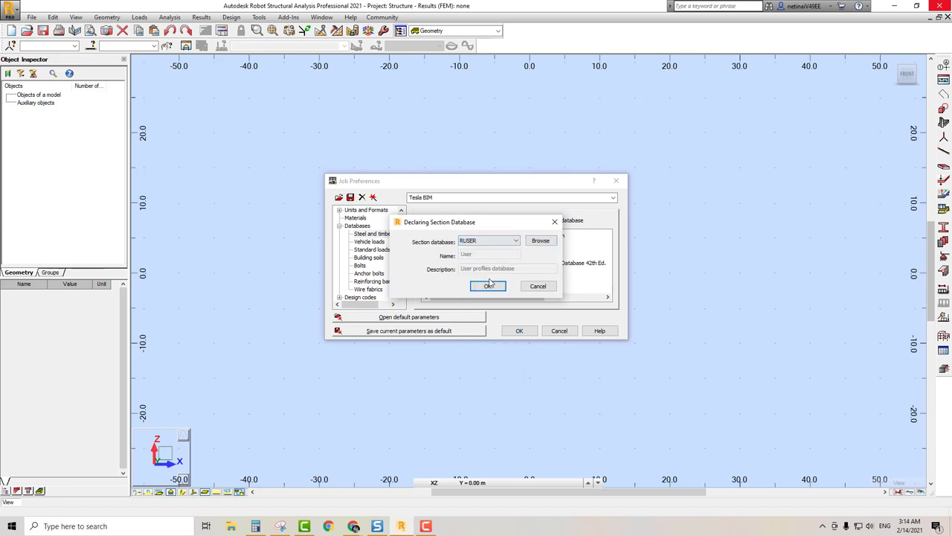
click(488, 285)
click(441, 262)
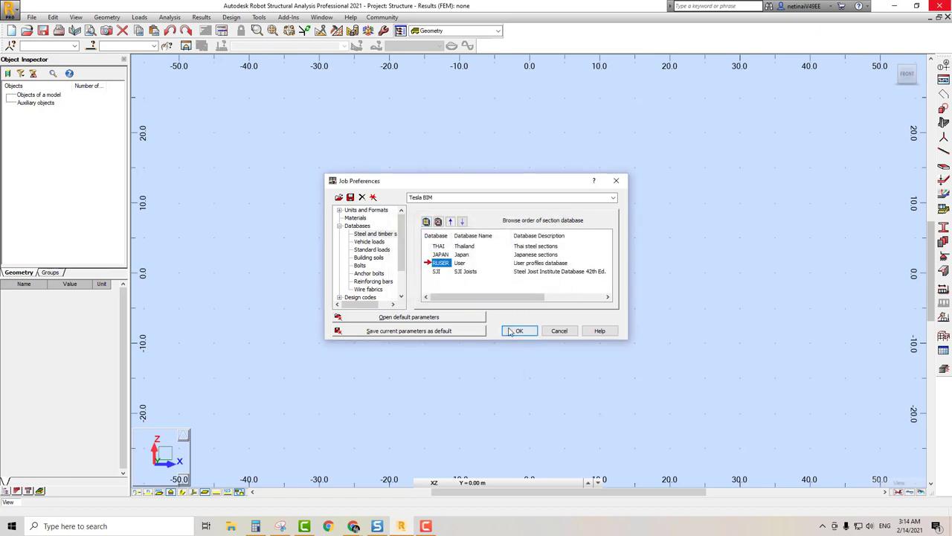
click(519, 330)
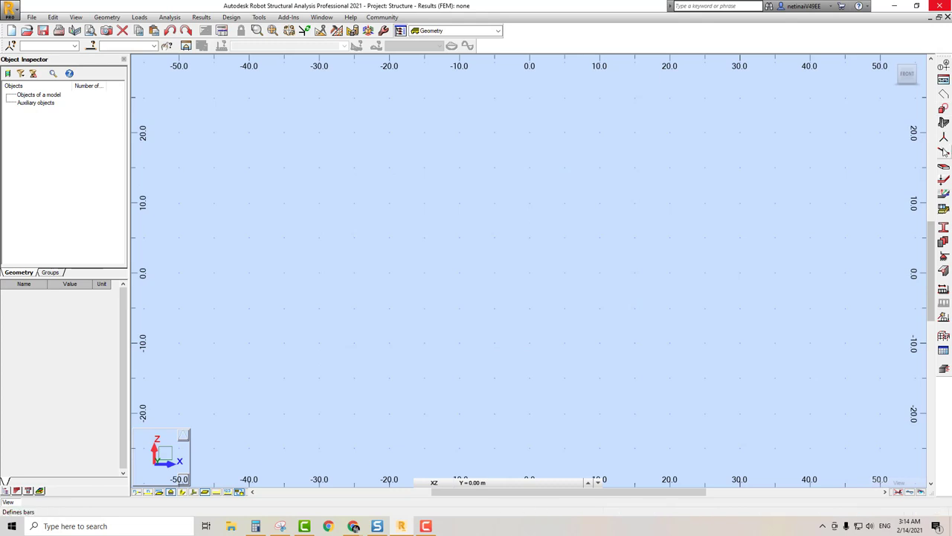
Draw a bar from node (-25,0,0) to the origin
click(943, 151)
click(355, 273)
click(529, 273)
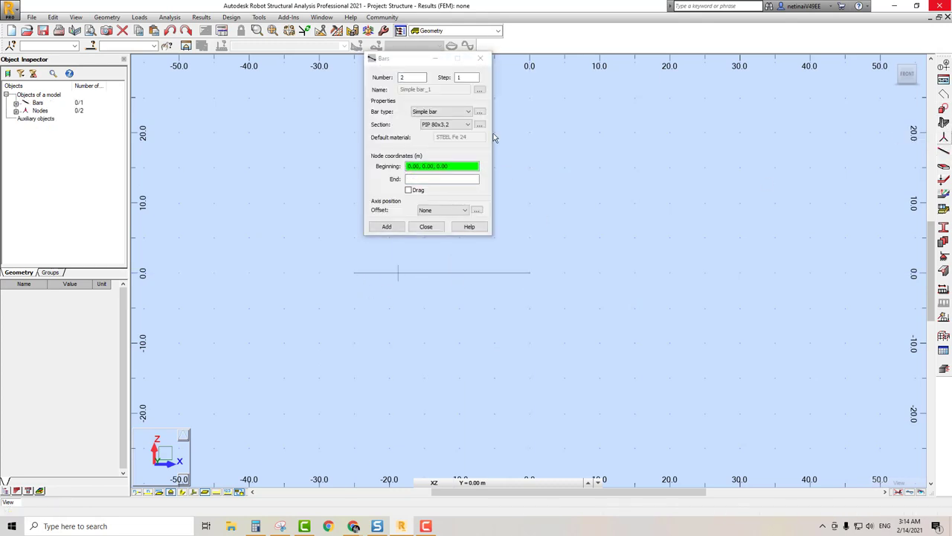
click(480, 58)
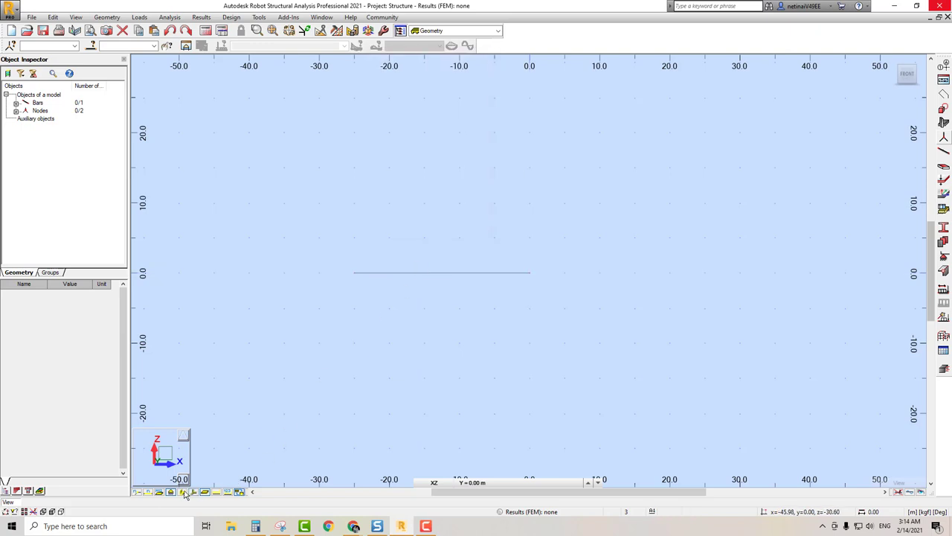
Switch to the 3D view and zoom in on the new bar
scroll(450, 247, down, 1)
scroll(394, 263, up, 2)
scroll(744, 151, up, 1)
scroll(546, 169, down, 1)
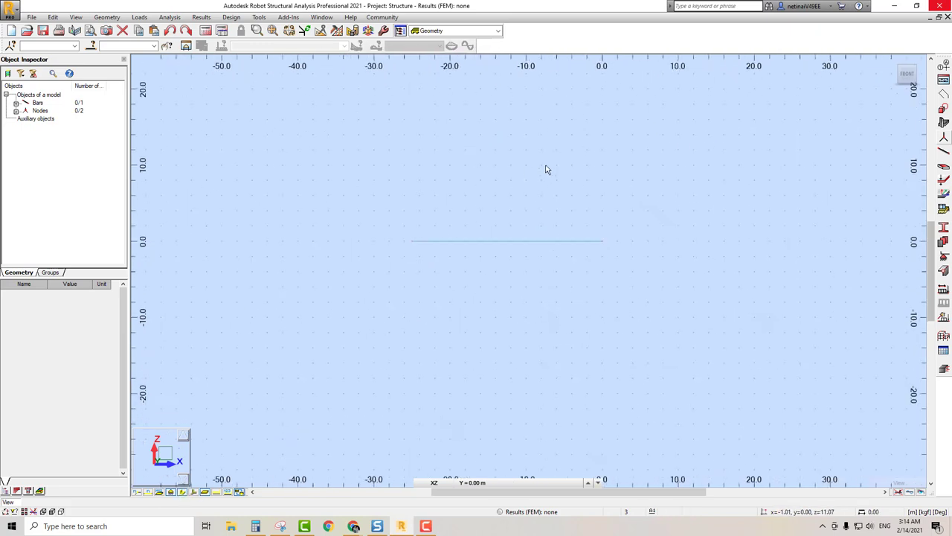
key(ctrl+alt+0)
scroll(531, 249, up, 2)
scroll(439, 357, up, 2)
scroll(347, 365, up, 2)
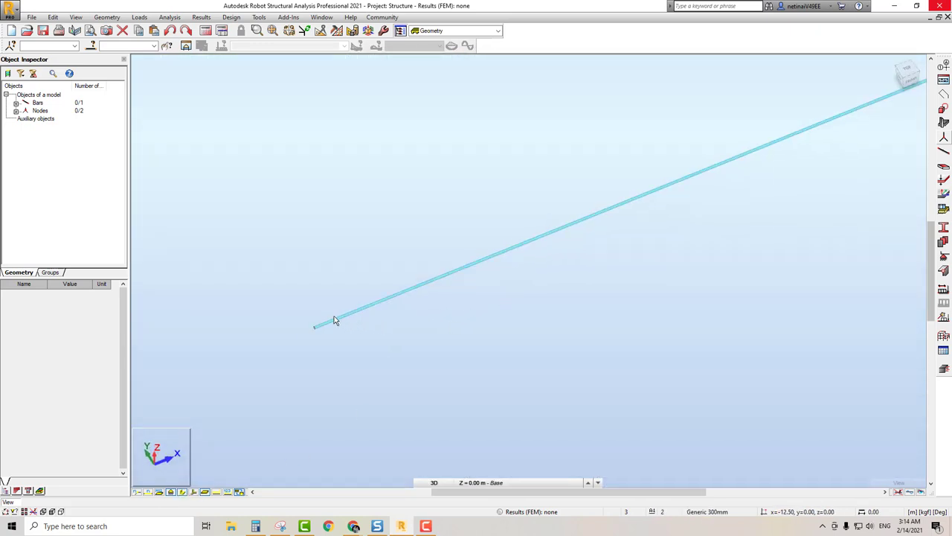
scroll(334, 320, up, 2)
scroll(303, 295, up, 1)
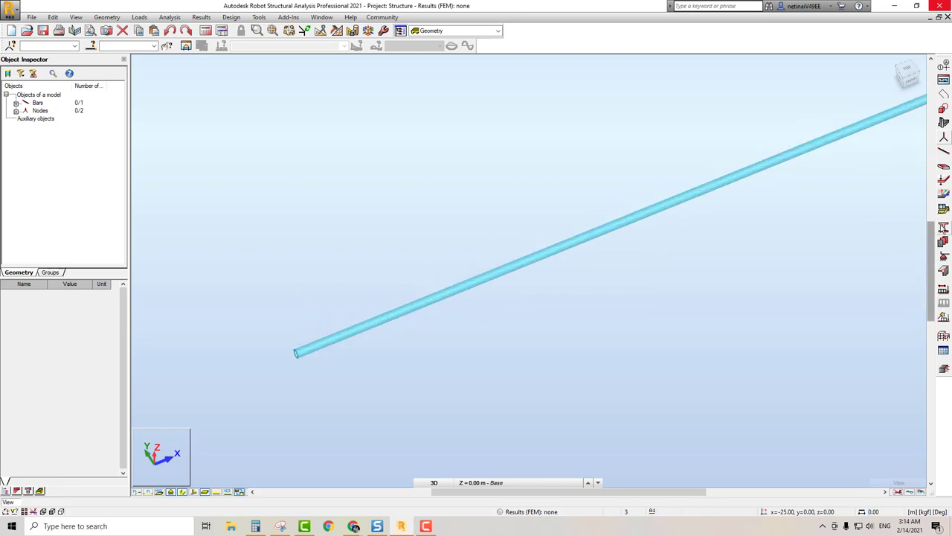
Add LC 100x50x5.5 from the User database to the project sections
click(943, 227)
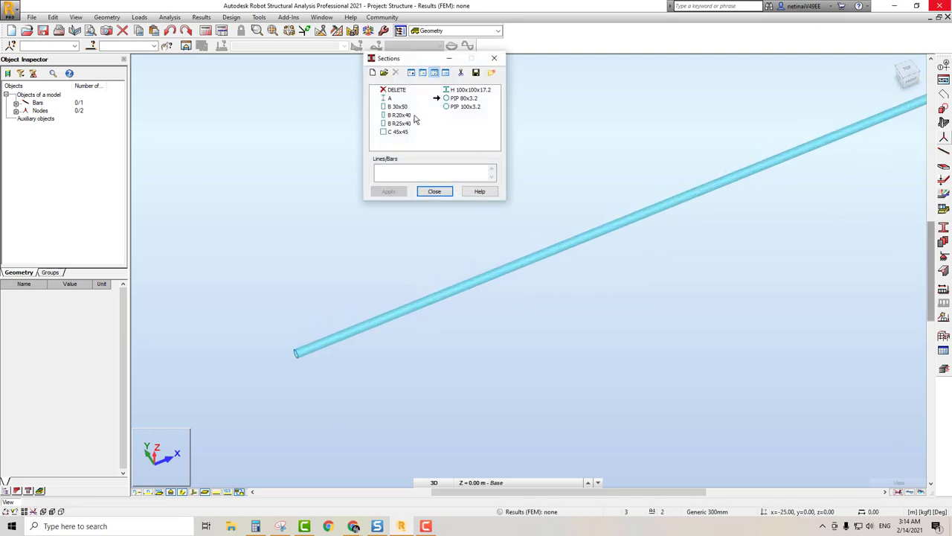
click(373, 72)
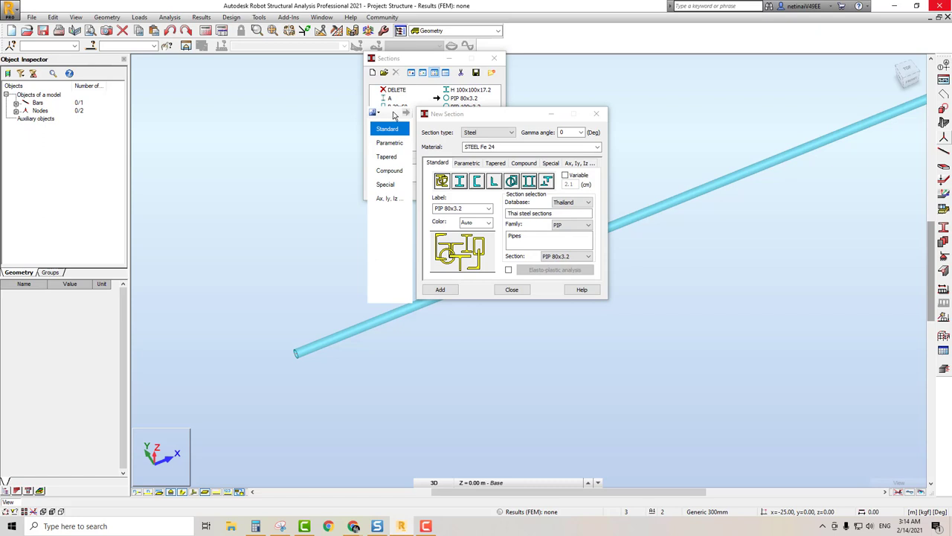
click(574, 203)
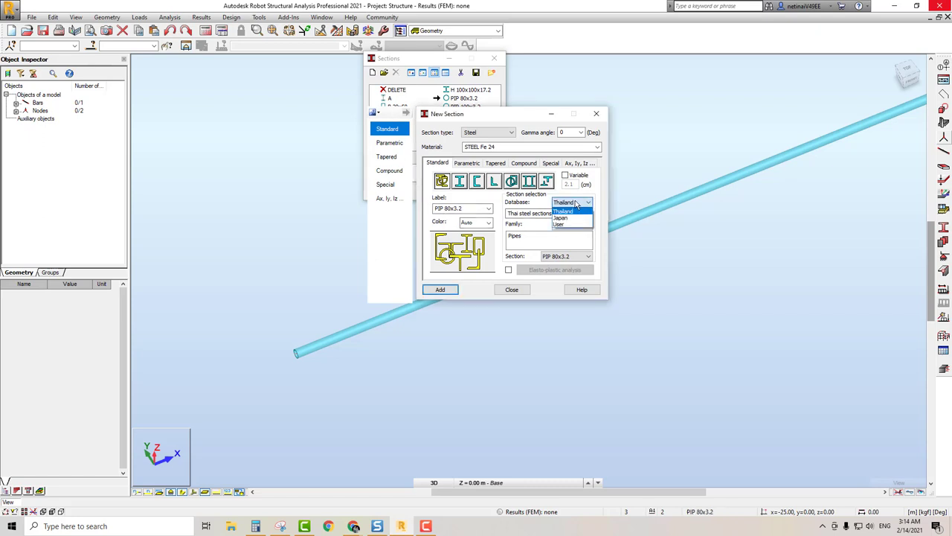
click(561, 226)
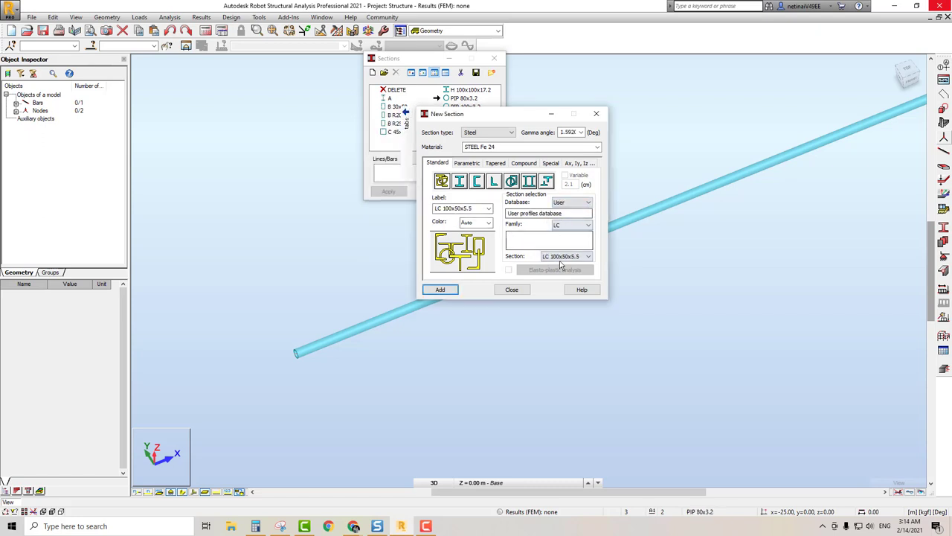
click(444, 288)
Add LC 125x50x6.13 to the project and assign it to the bar
click(555, 257)
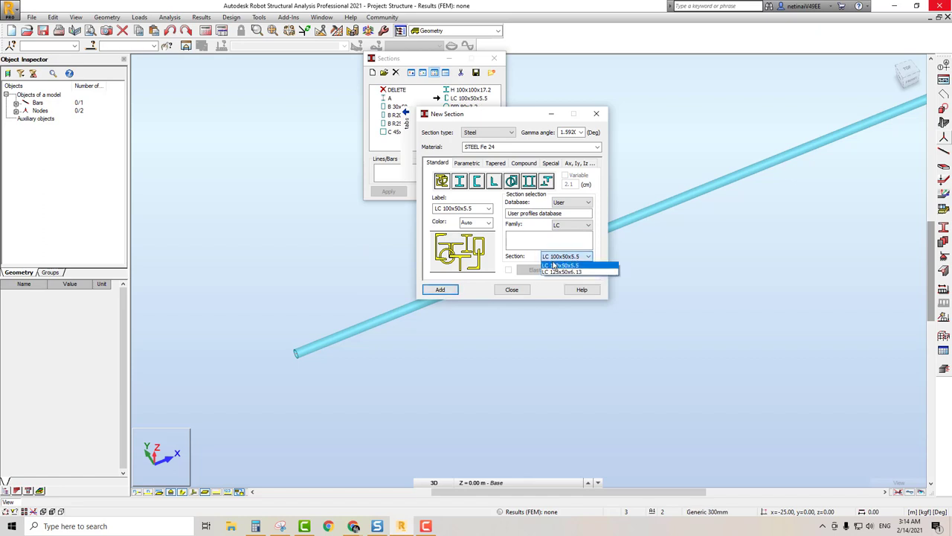
click(554, 272)
click(442, 290)
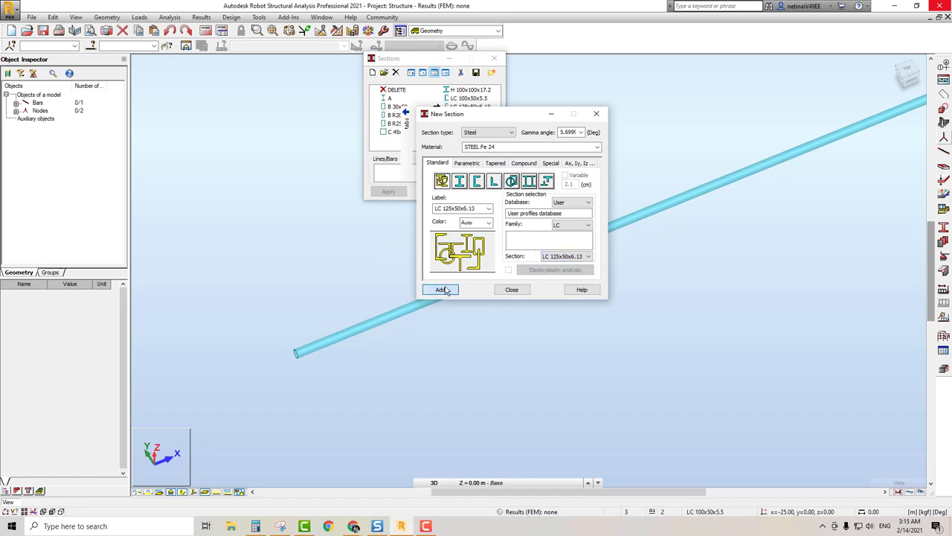
click(511, 290)
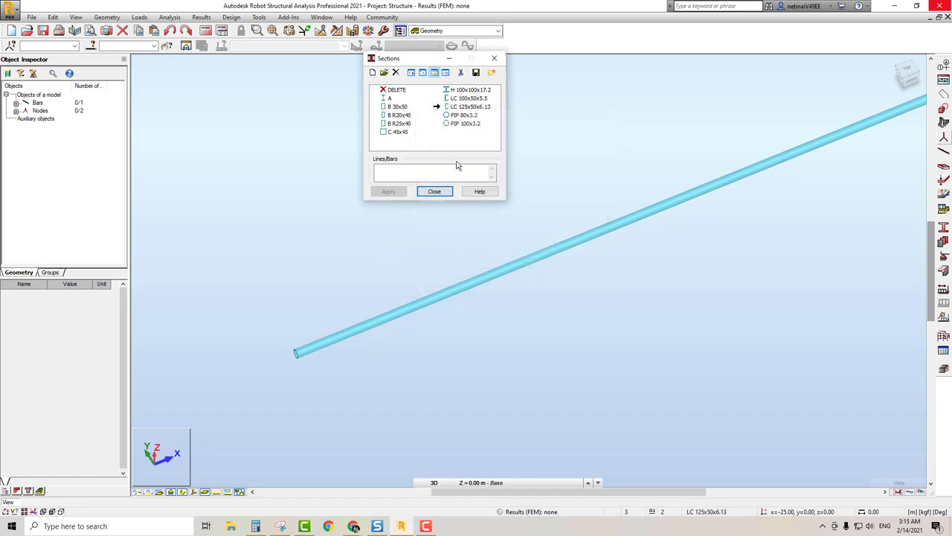
click(459, 289)
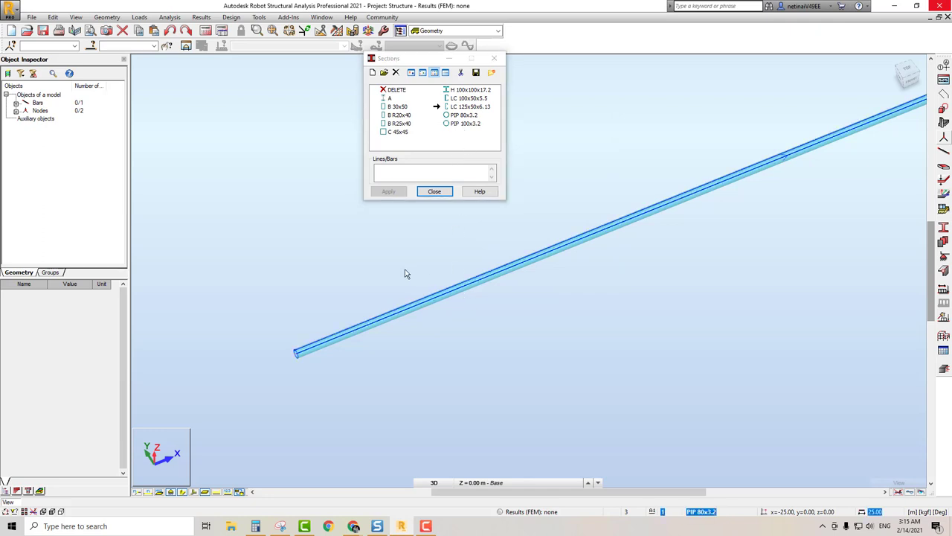
Close the Sections list and orbit to a back angled view of the bar
scroll(412, 238, down, 2)
click(494, 58)
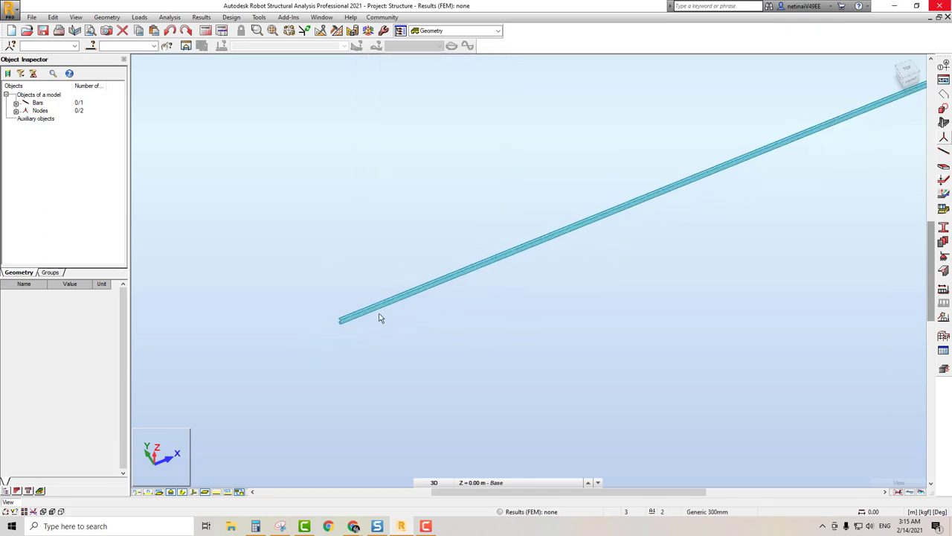
click(415, 295)
key(ctrl+alt+y)
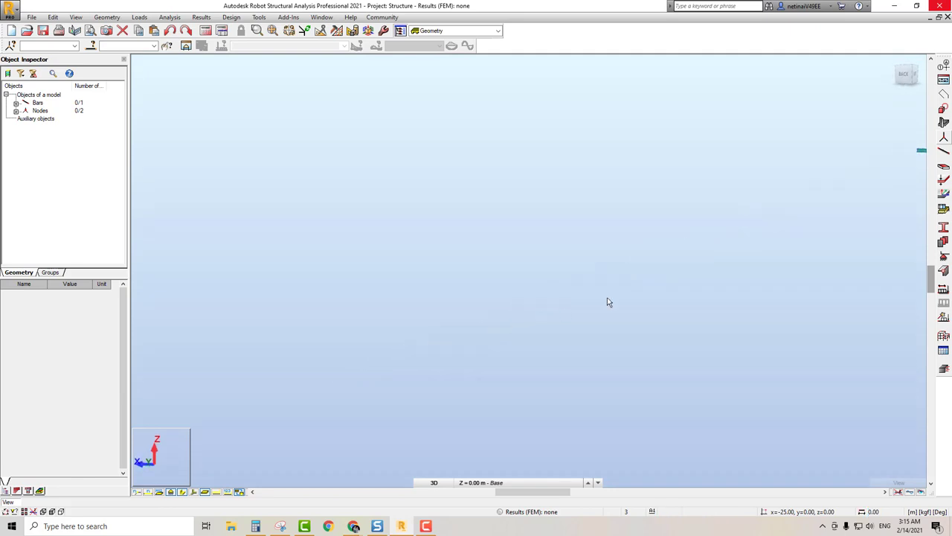
shift+middle_drag(647, 280, 572, 319)
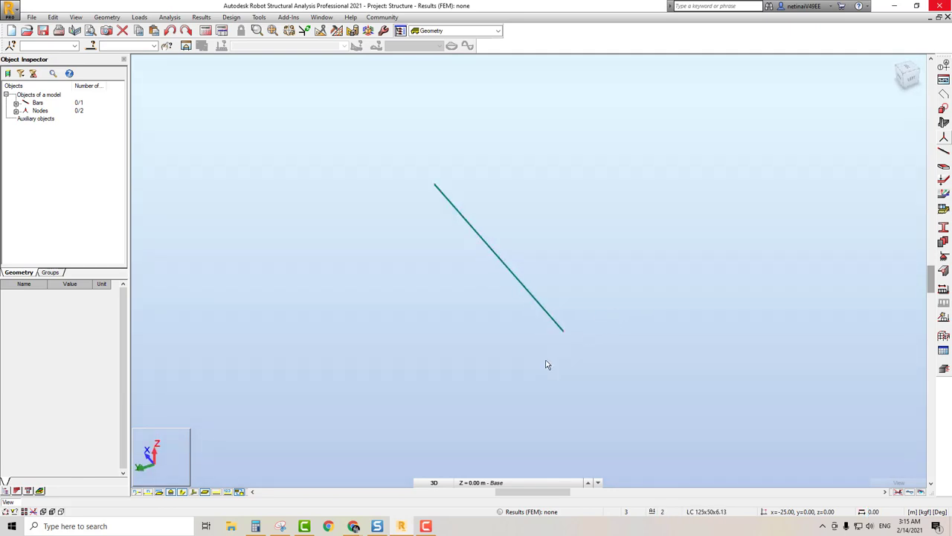
scroll(572, 319, up, 5)
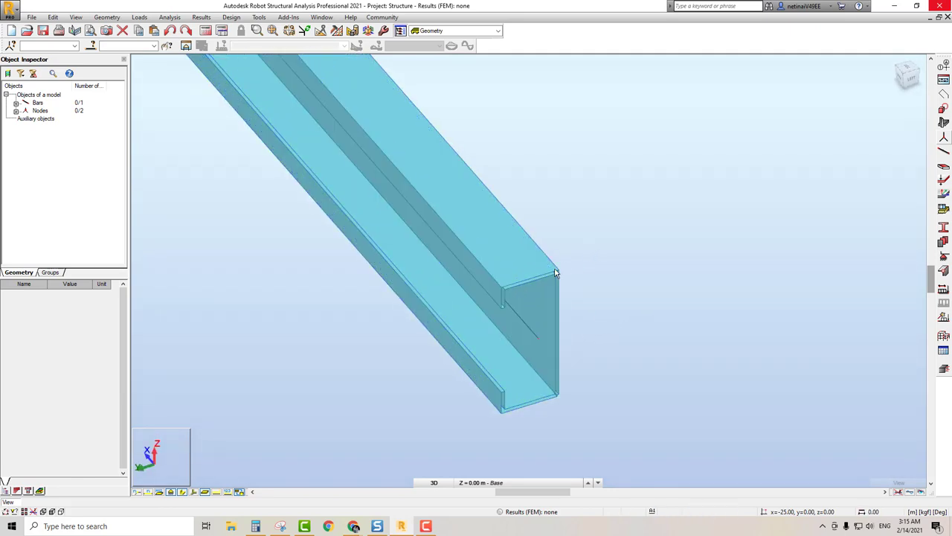
Show the bar's section values Ax 8.48, Iy 181, Iz 26.6, then bring up the KHC catalog
click(609, 267)
middle_drag(647, 266, 551, 247)
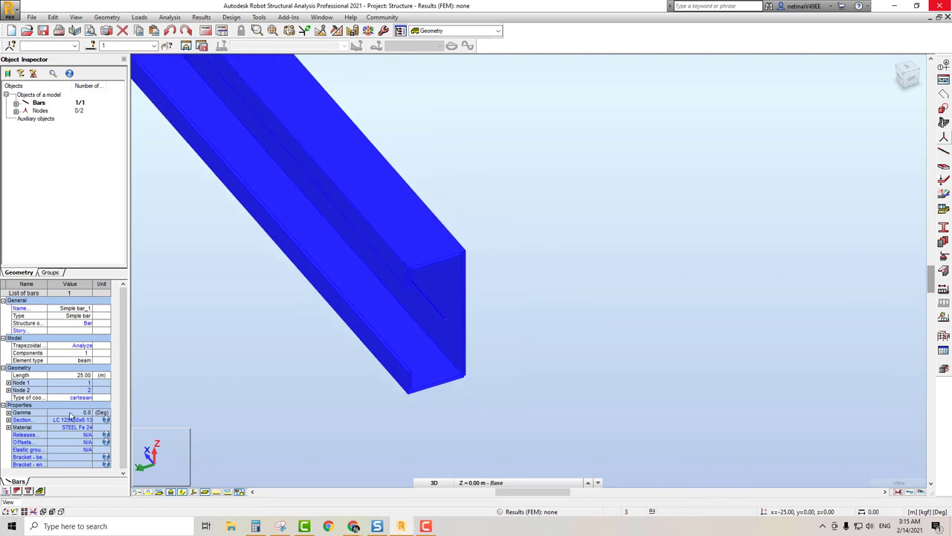
click(9, 420)
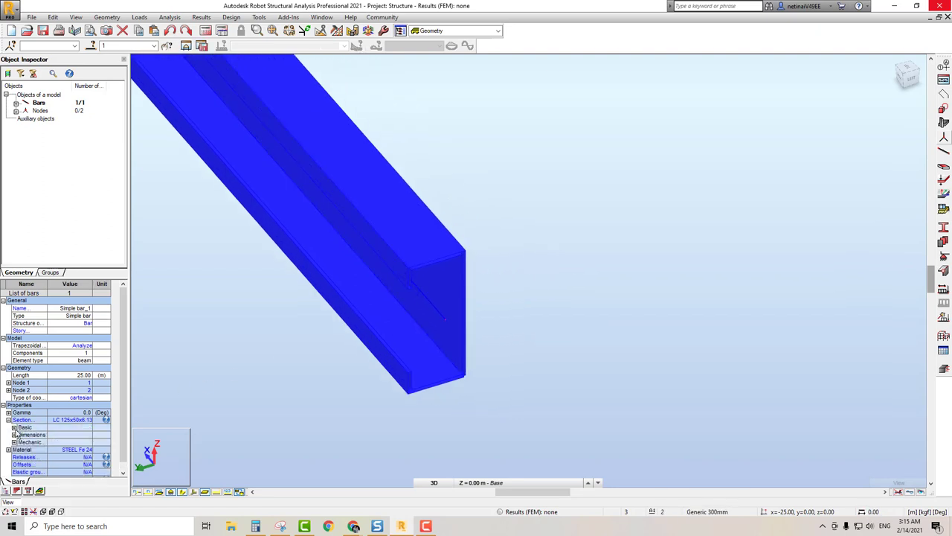
click(13, 428)
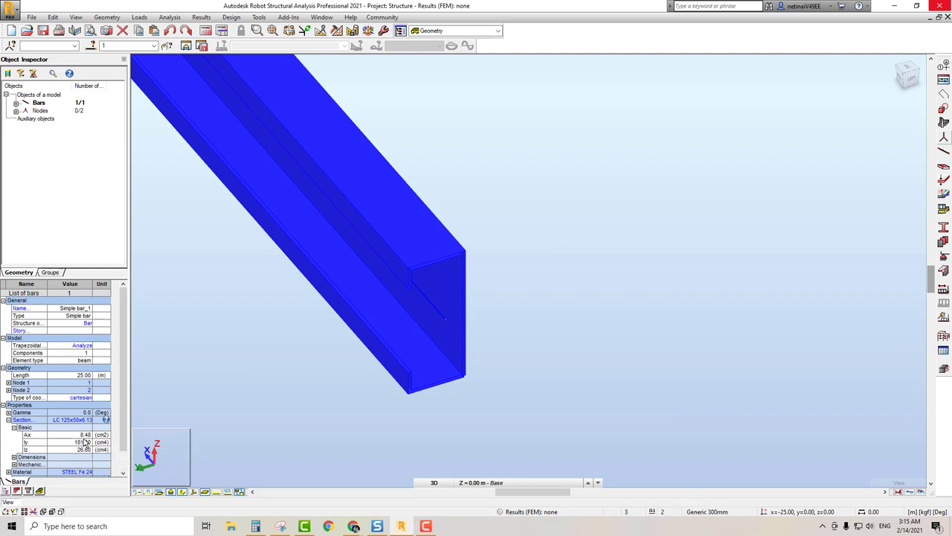
mouse_move(354, 526)
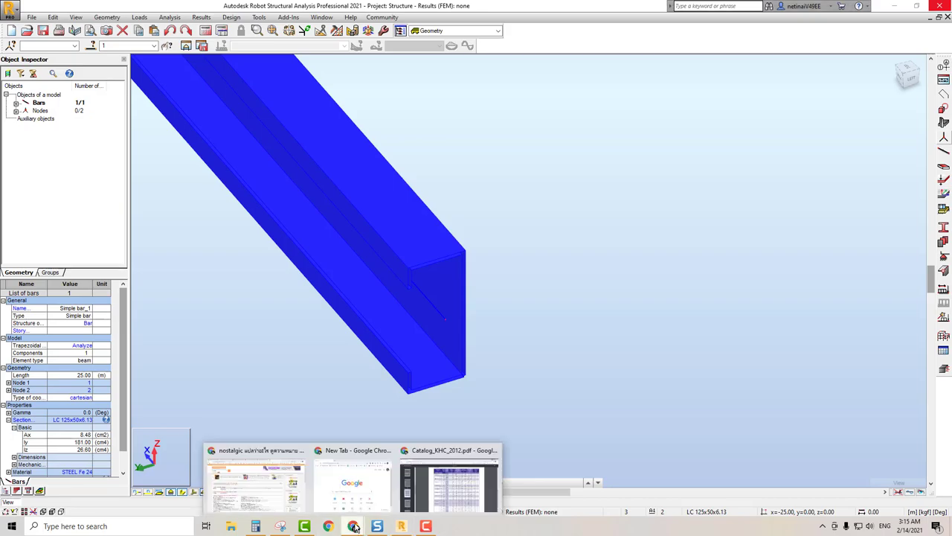
click(484, 480)
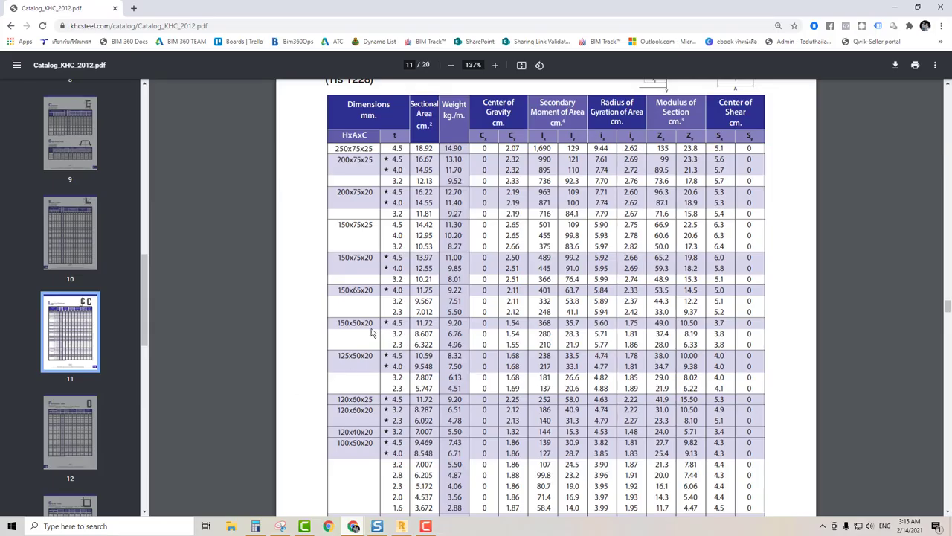
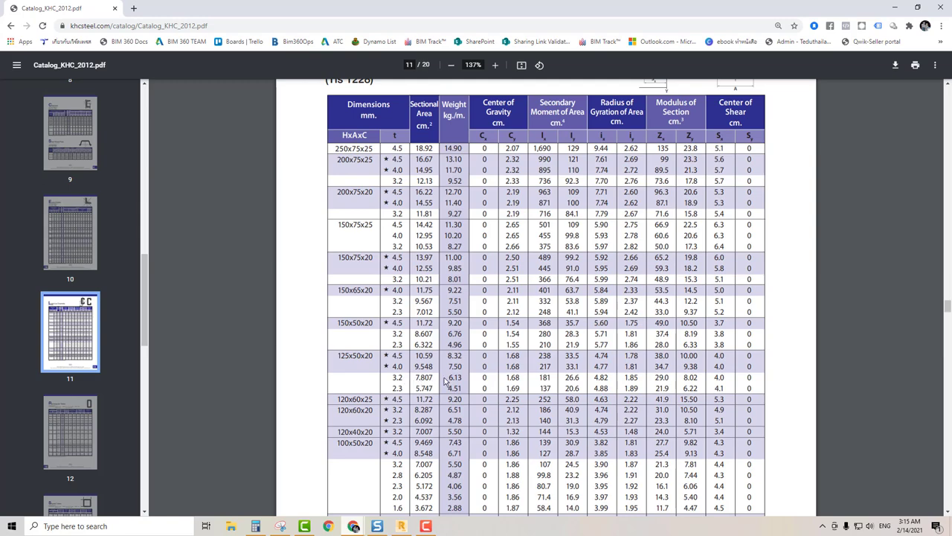
Set the catalogue PDF aside, deselect the bar, and close the LC 125x50x6.13 test project
click(895, 7)
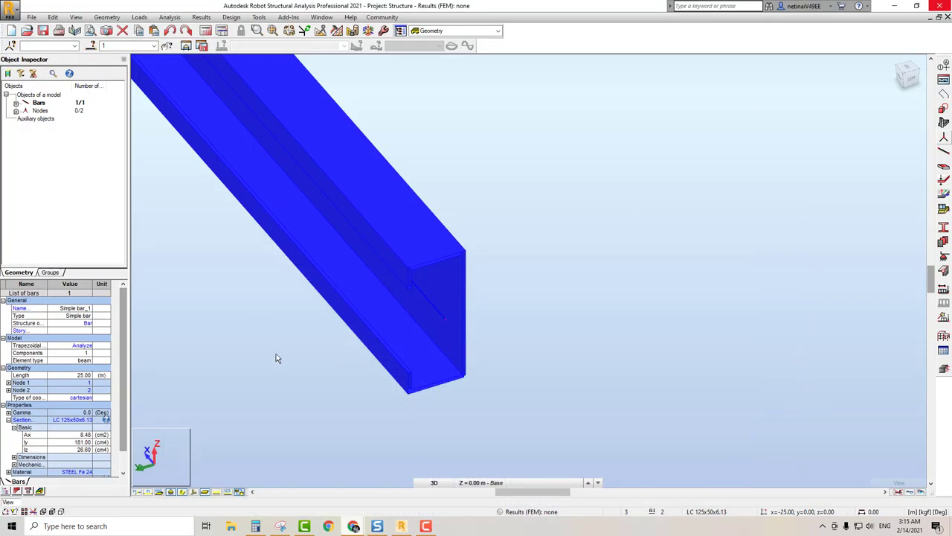
click(640, 307)
scroll(559, 270, down, 4)
middle_drag(574, 208, 590, 238)
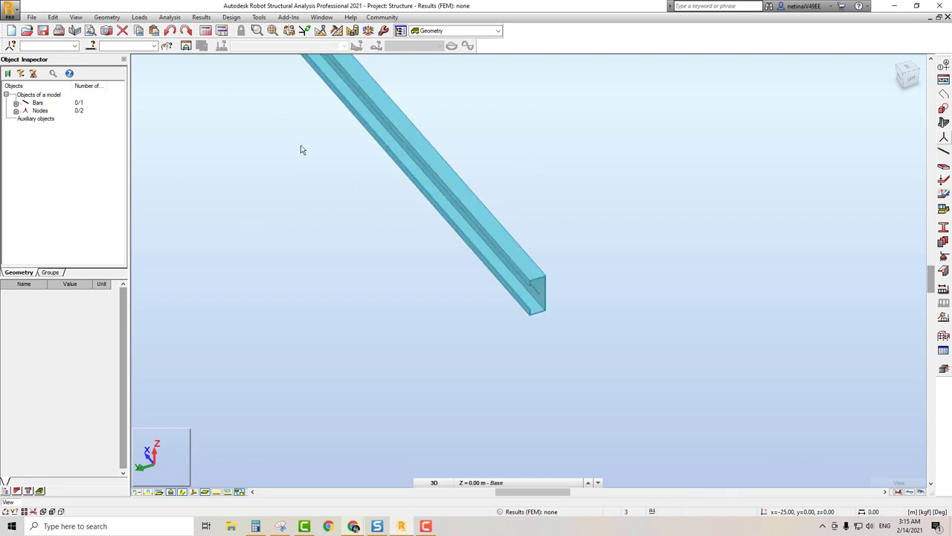
scroll(325, 223, down, 2)
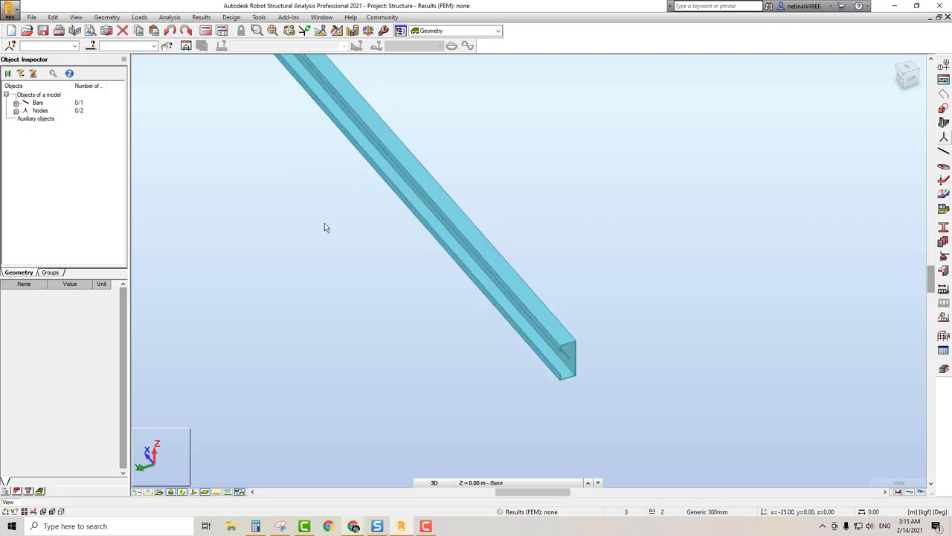
click(29, 17)
click(50, 170)
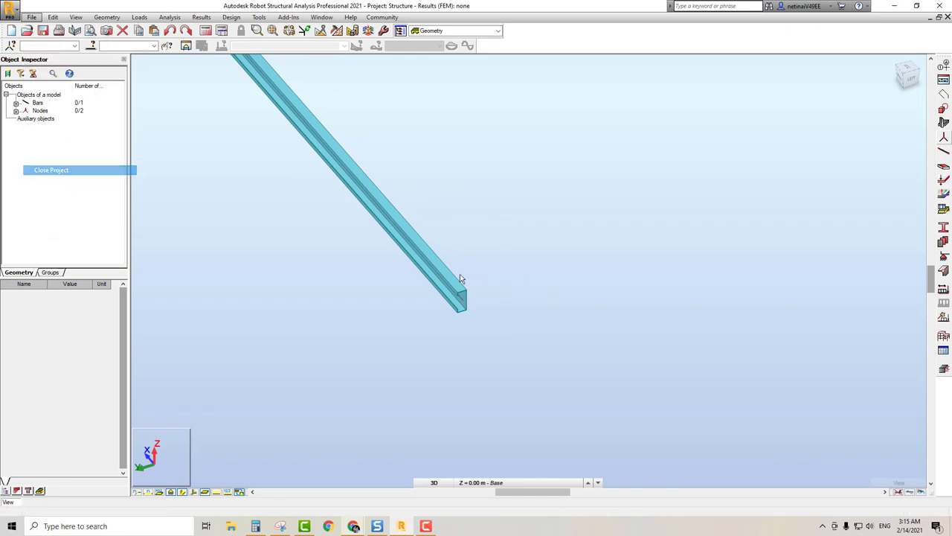
Discard the test bar's changes and view the Start 3.21 frame in front and isometric views
click(492, 283)
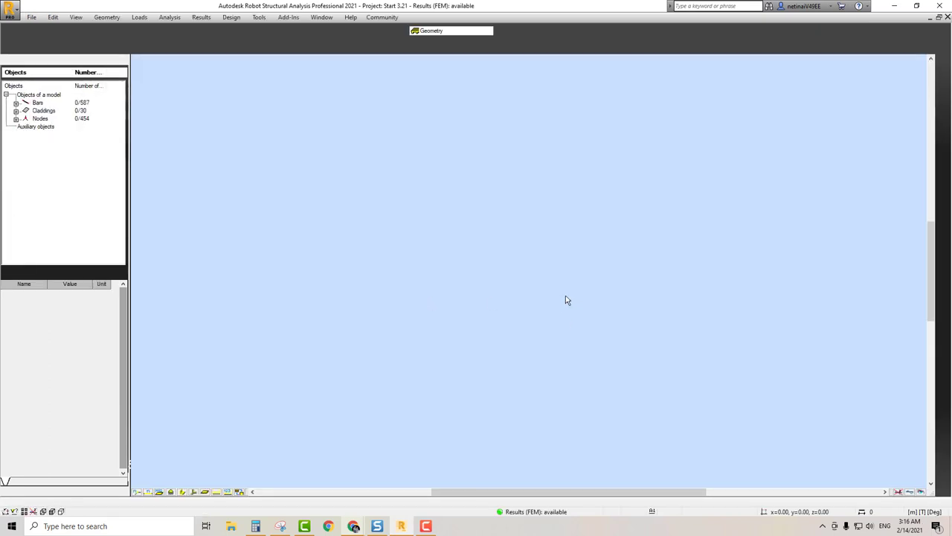
key(ctrl+alt+1)
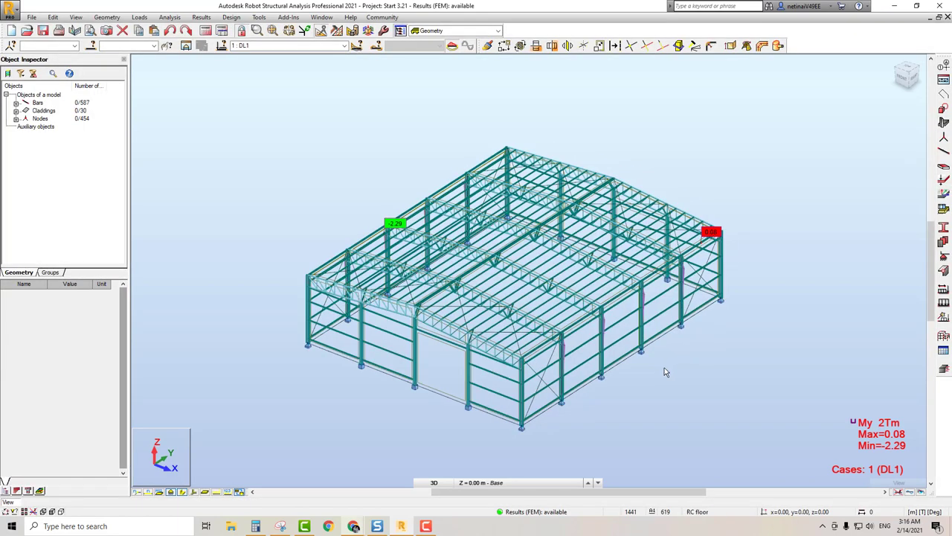
key(ctrl+alt+0)
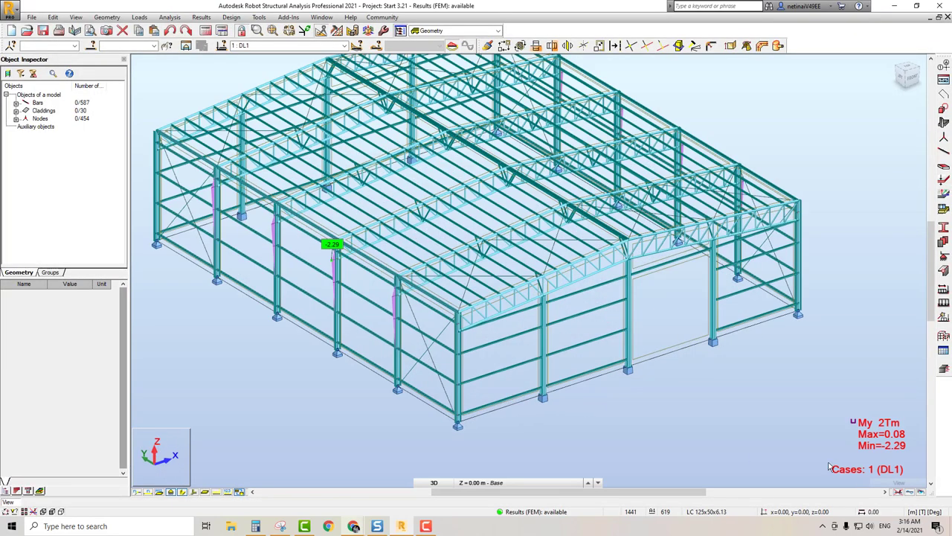
Hide the wall and roof claddings, show bar section shapes, and rotate the frame
click(899, 492)
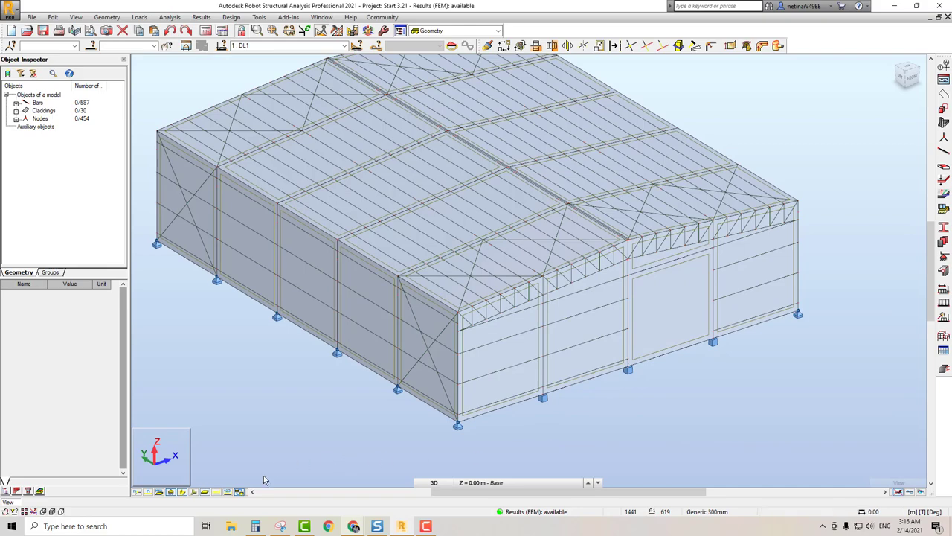
click(205, 492)
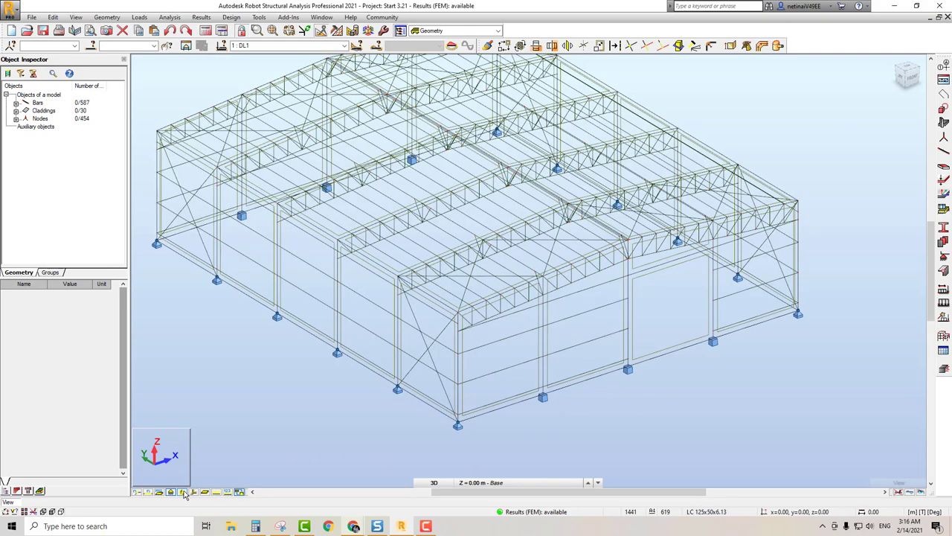
click(183, 492)
scroll(648, 409, down, 2)
middle_drag(630, 418, 648, 419)
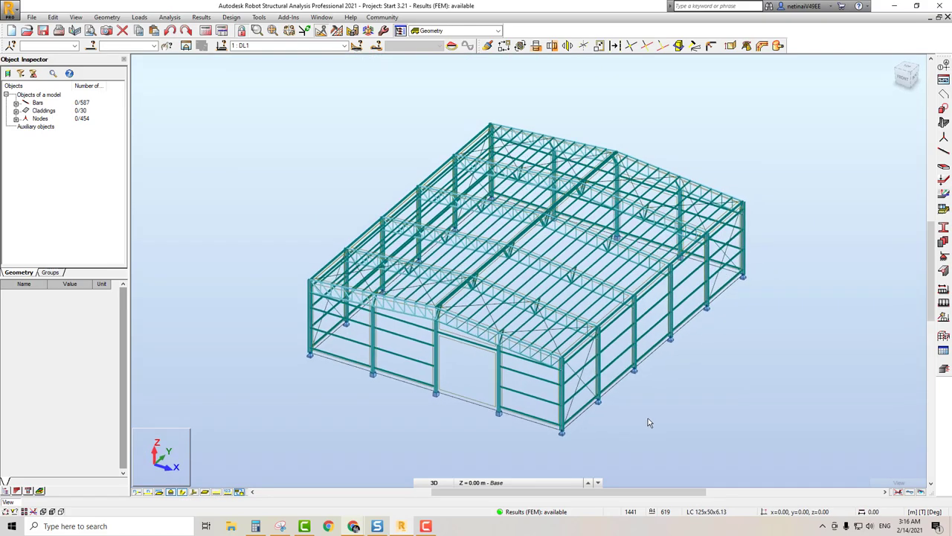
click(259, 17)
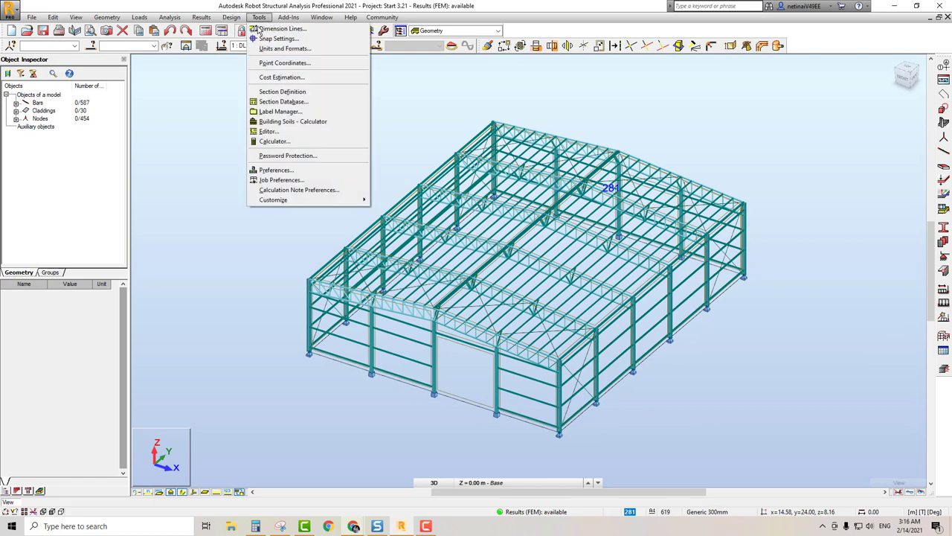
Add the RUSER user profiles database to the steel and timber section databases in Job Preferences
click(277, 180)
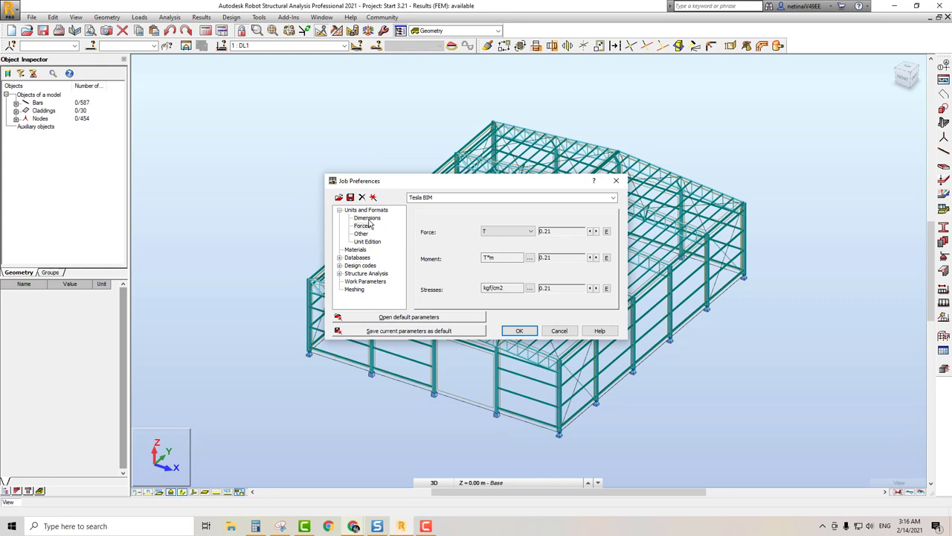
click(340, 258)
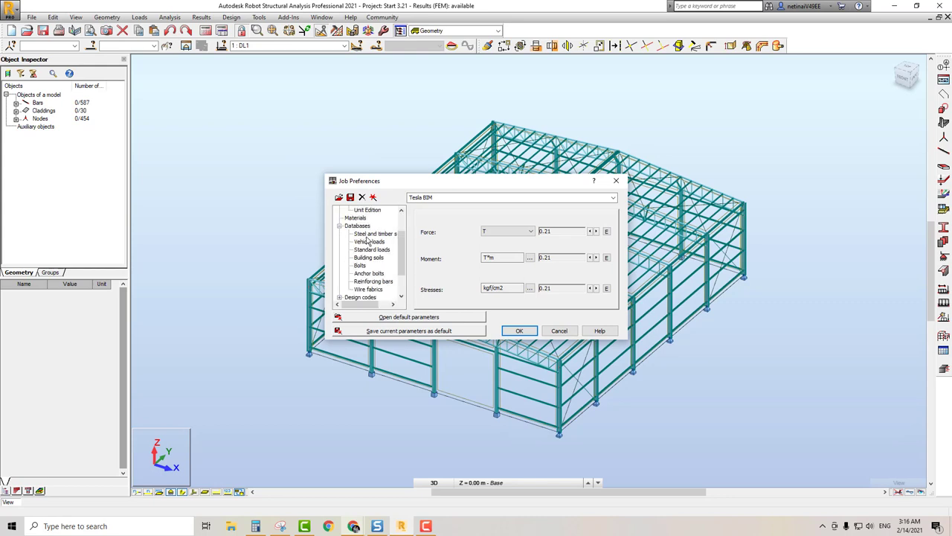
click(368, 235)
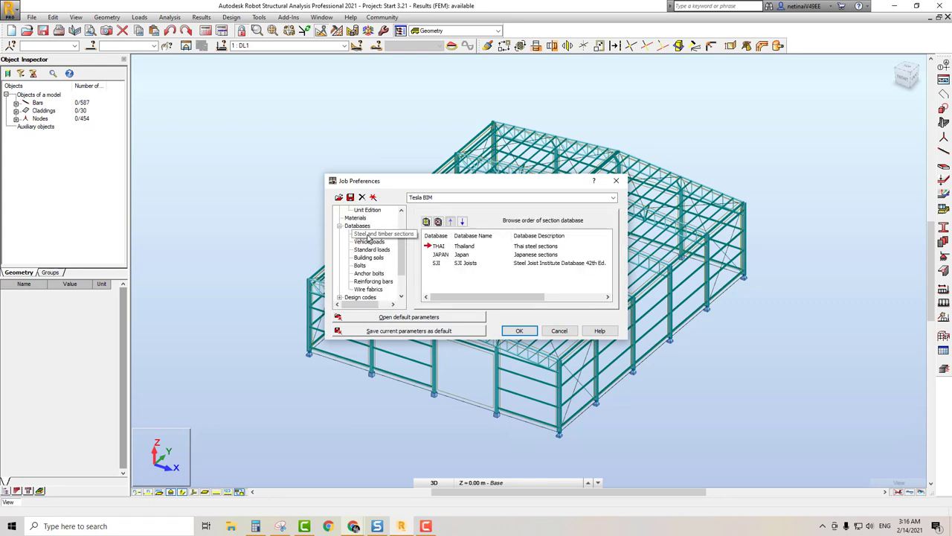
click(426, 221)
click(486, 242)
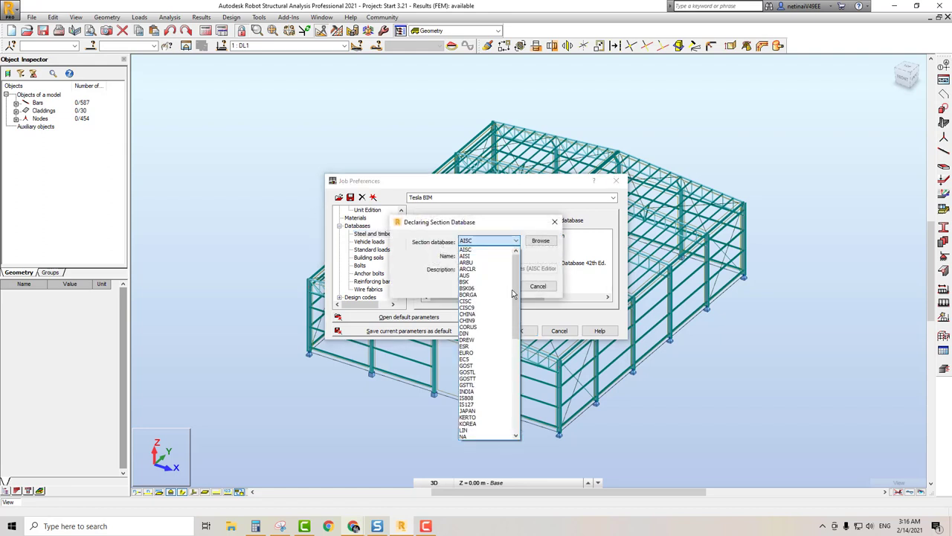
scroll(480, 372, down, 10)
click(473, 424)
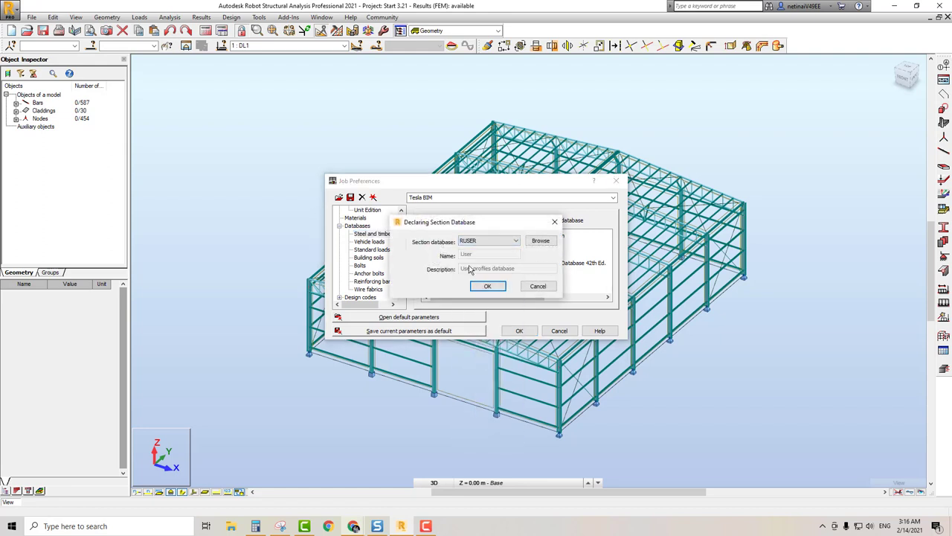
click(485, 287)
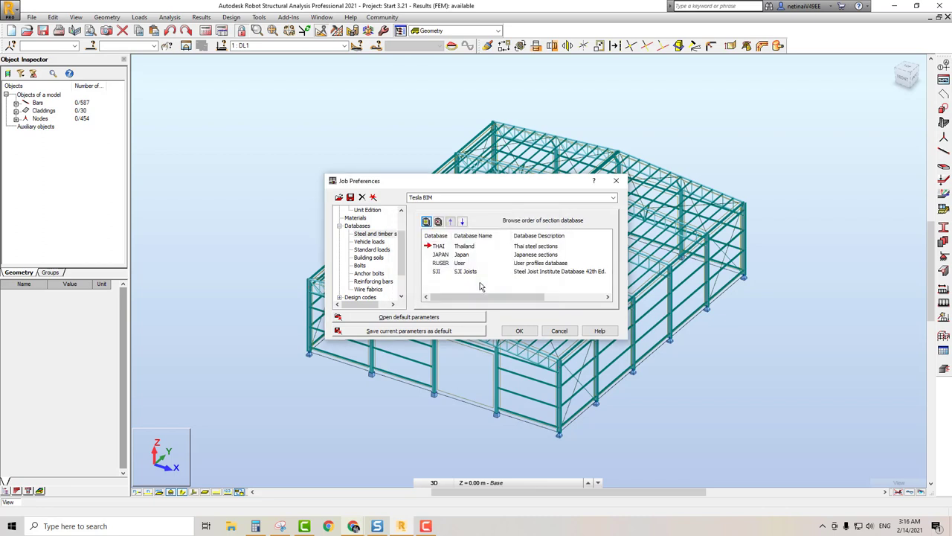
Select the new RUSER database entry, then go to the design code settings
click(443, 264)
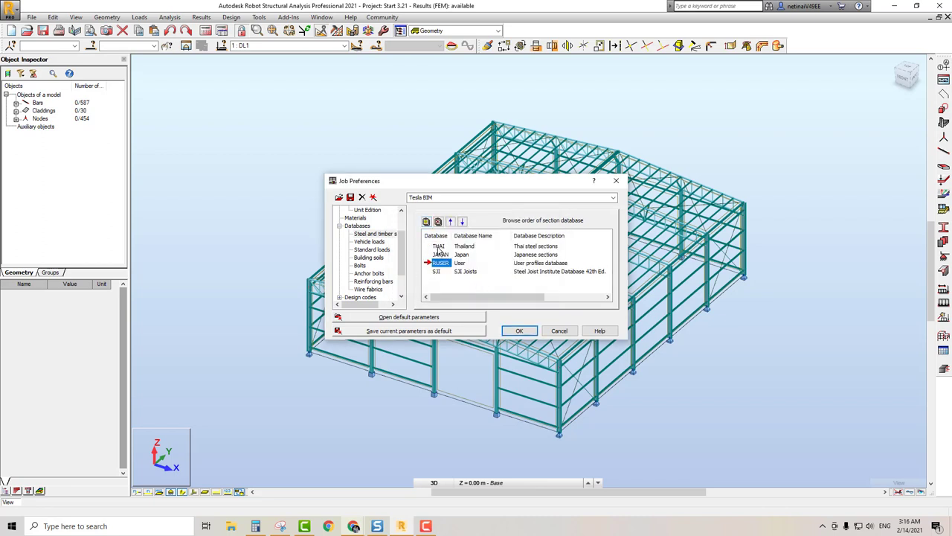
click(444, 264)
scroll(400, 254, down, 1)
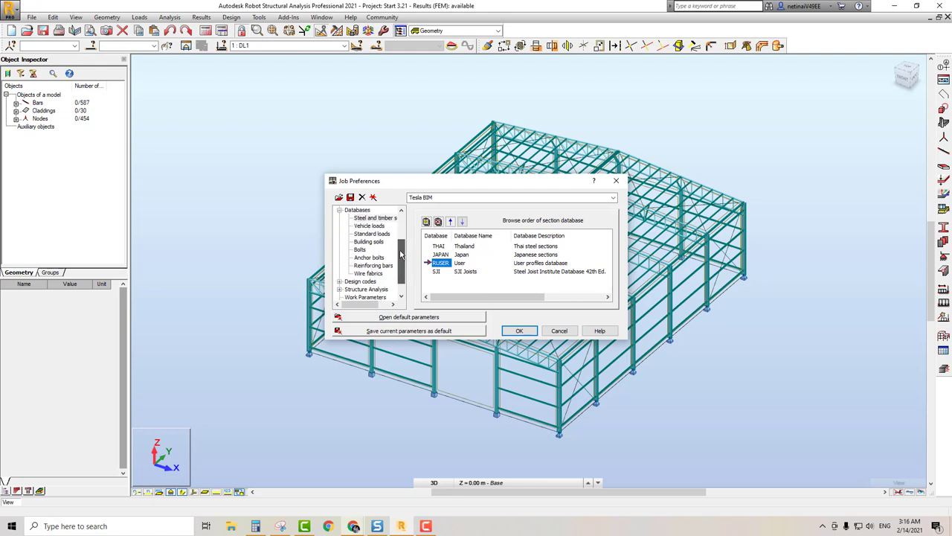
click(361, 281)
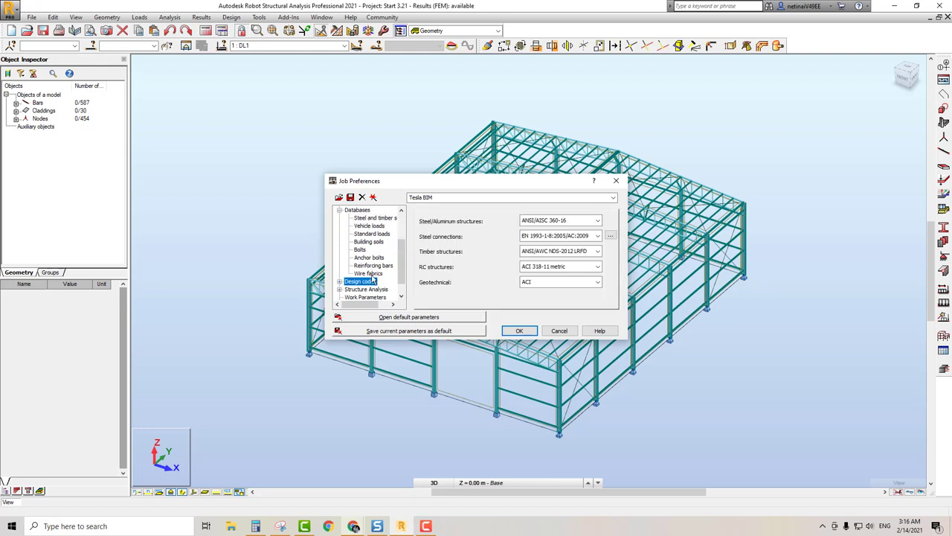
Set EN 1993-1:2005/A1:2014 as the steel design code and convert existing member parameters
click(596, 221)
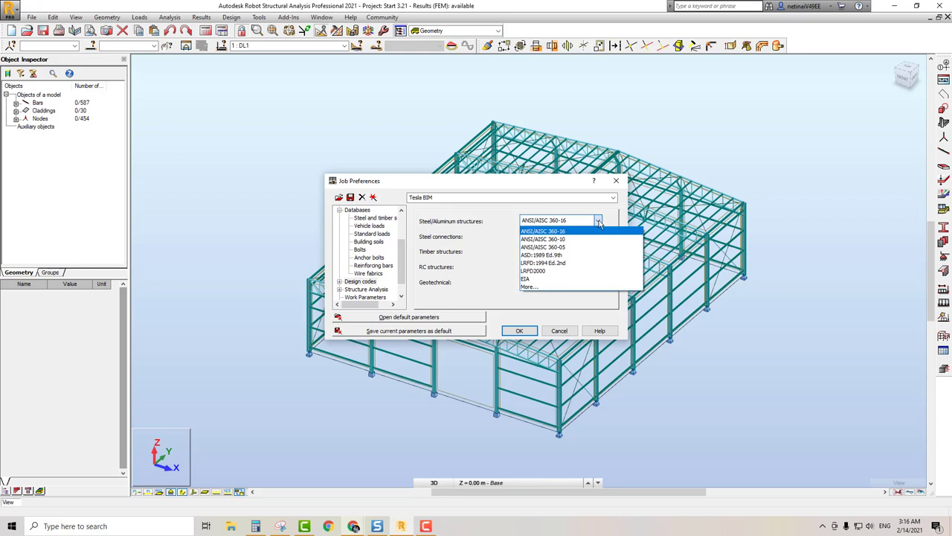
click(539, 288)
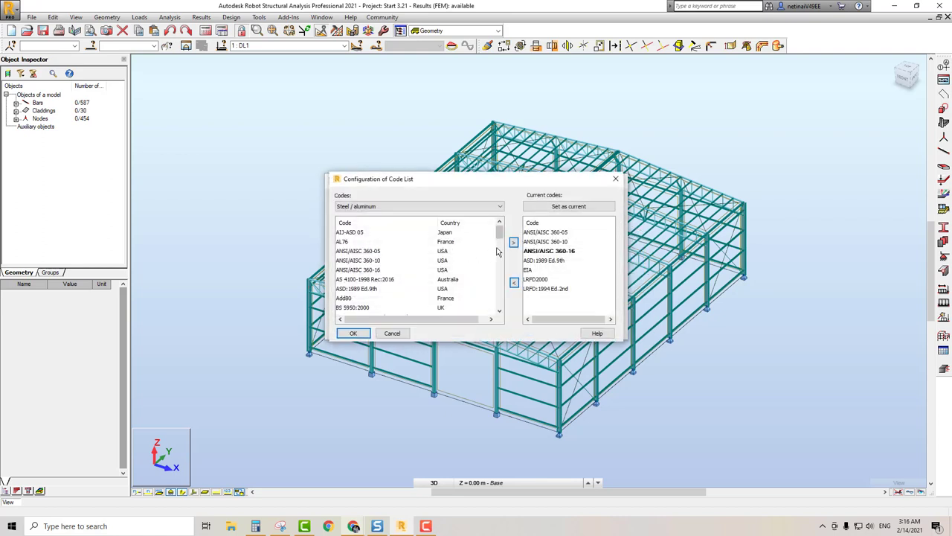
drag(499, 228, 499, 255)
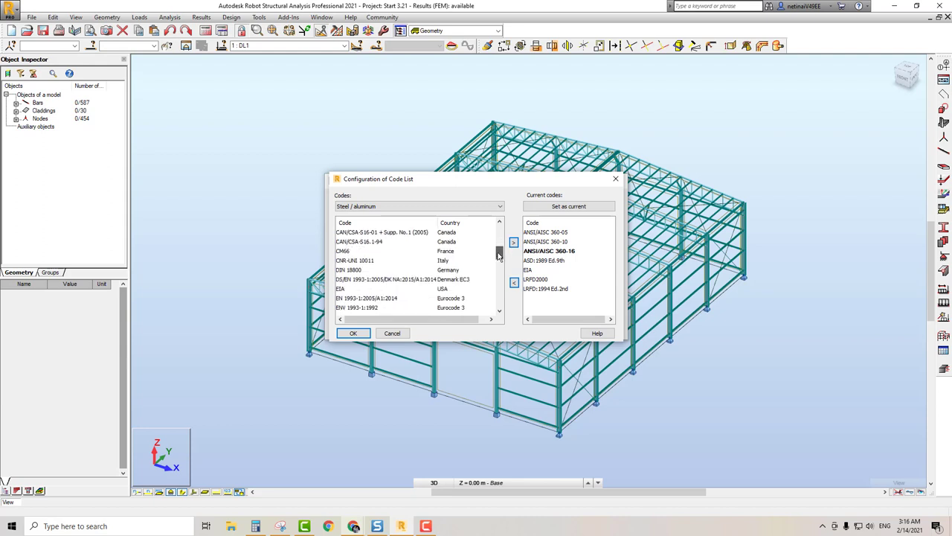
click(386, 299)
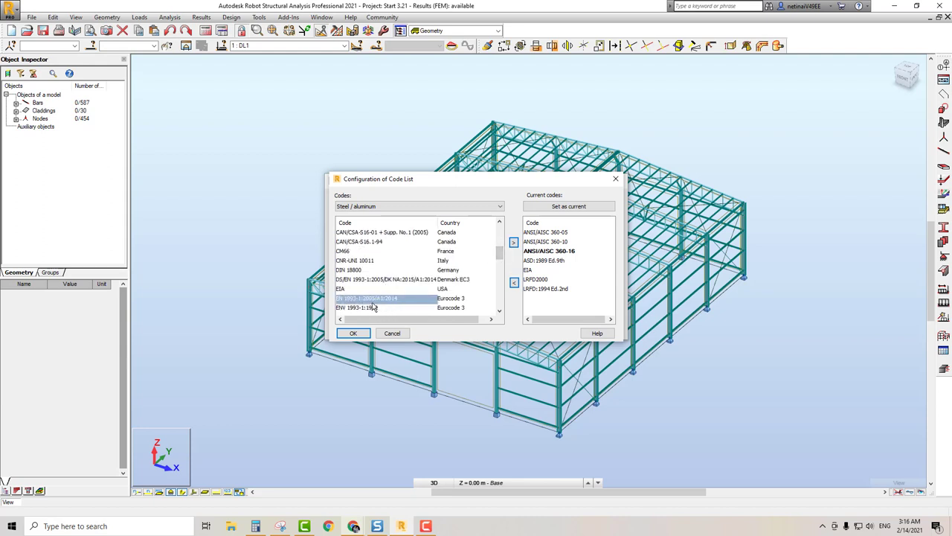
click(513, 244)
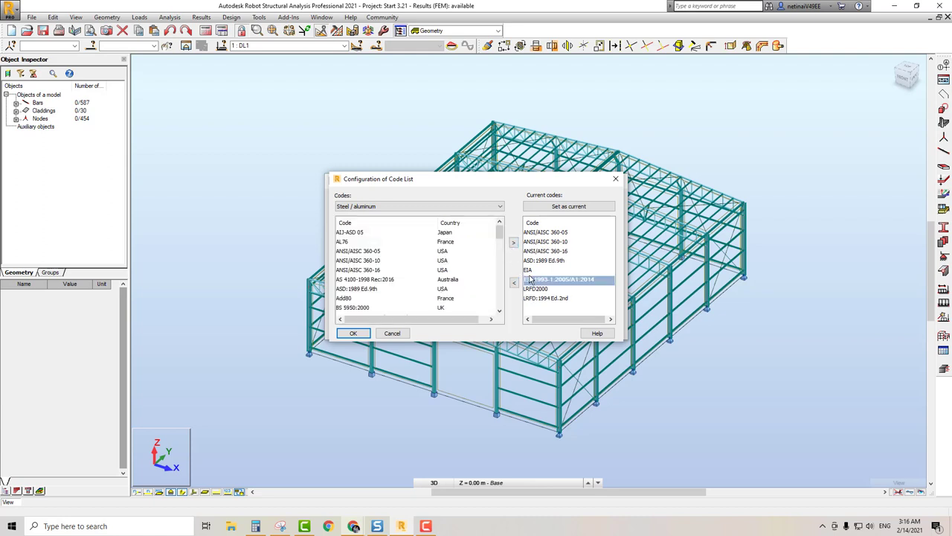
click(354, 334)
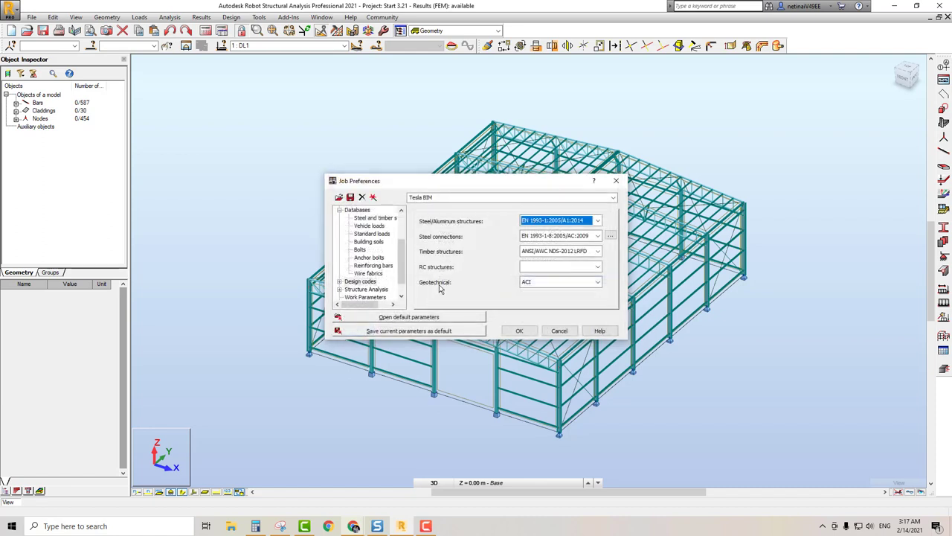
click(520, 330)
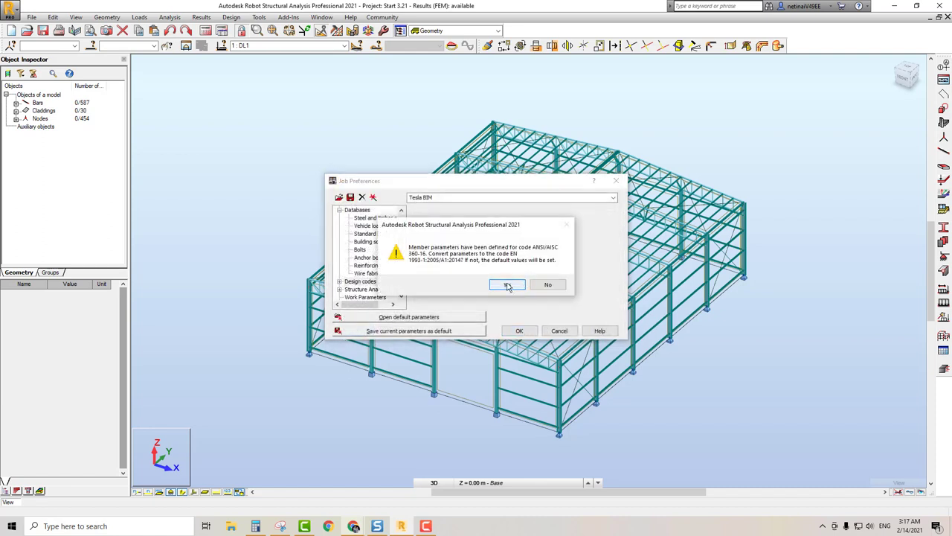
click(506, 284)
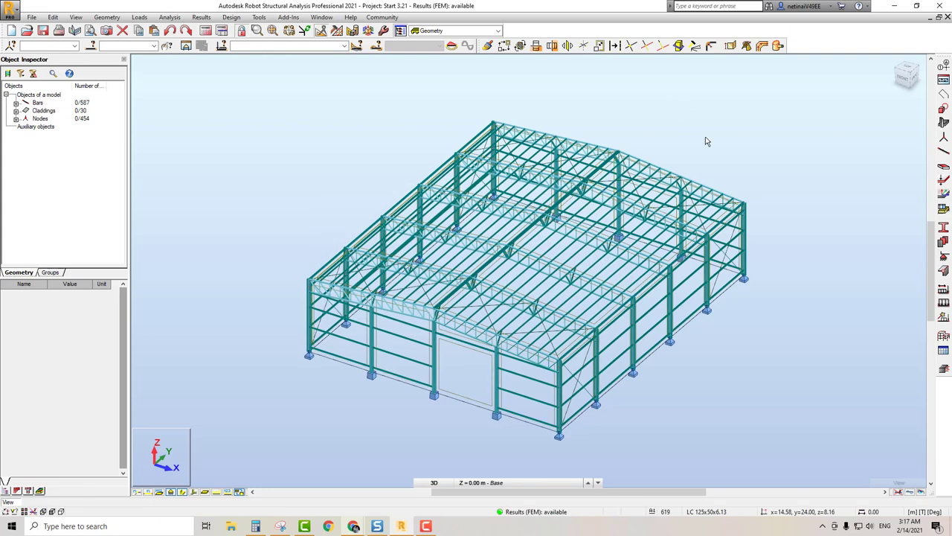
Bring up the project's list of bar sections
middle_drag(706, 142, 705, 115)
scroll(706, 123, up, 2)
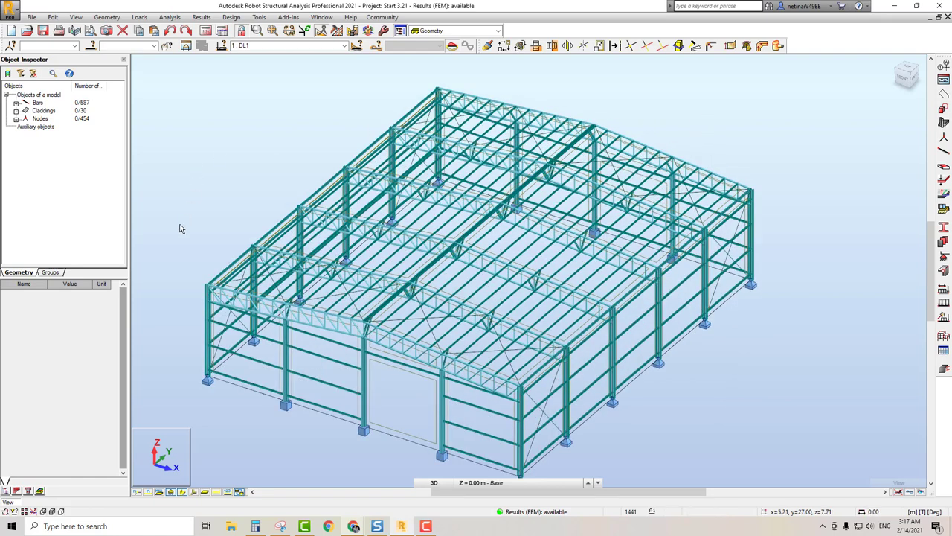
click(52, 273)
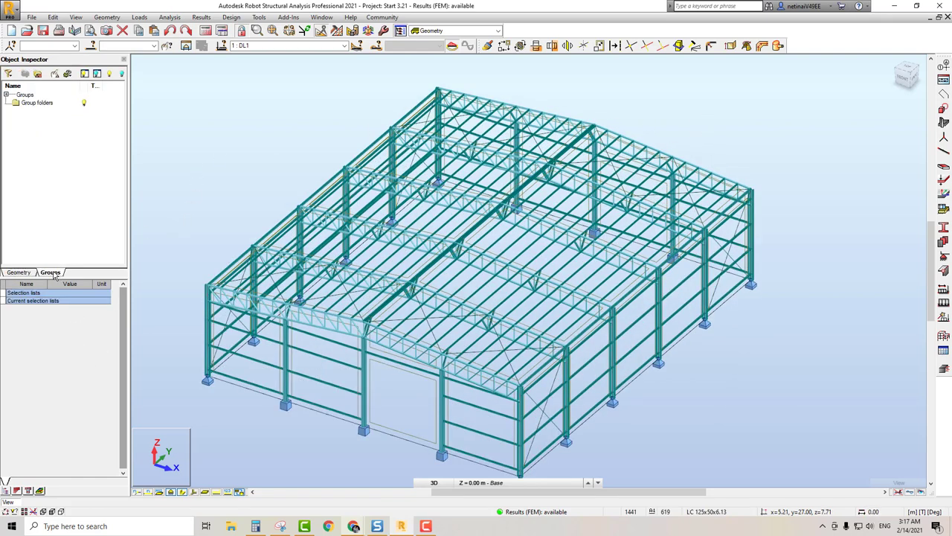
click(943, 228)
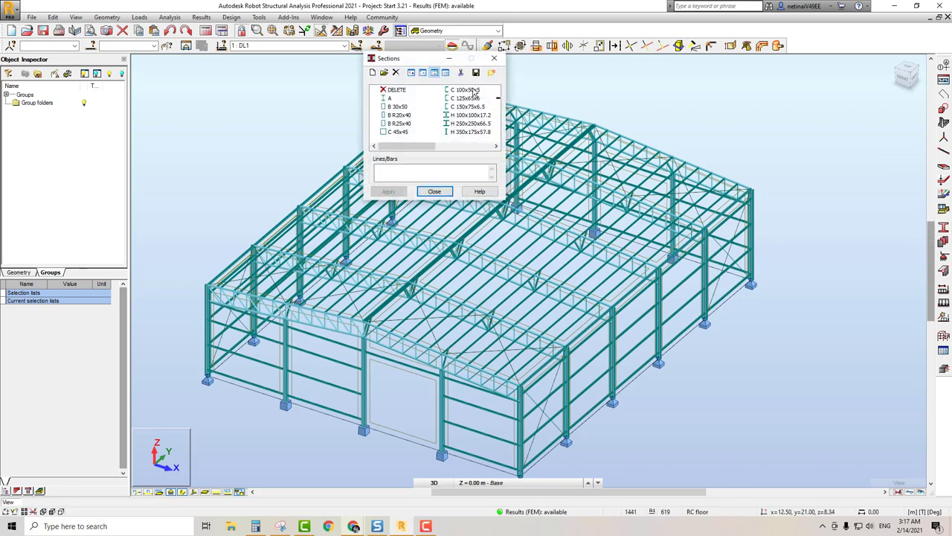
drag(401, 146, 431, 145)
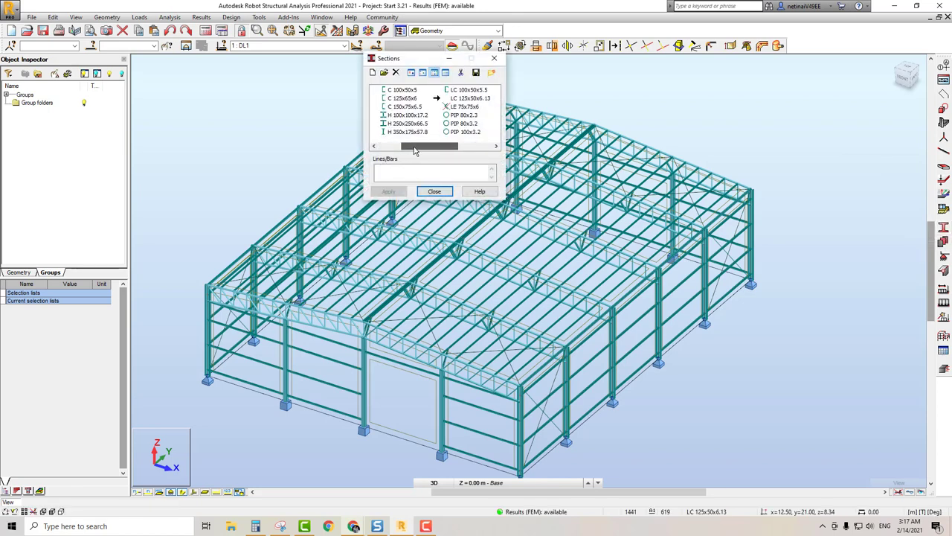
Delete the LC 125x50x6.13 and LC 100x50x5.5 sections from the list
click(459, 99)
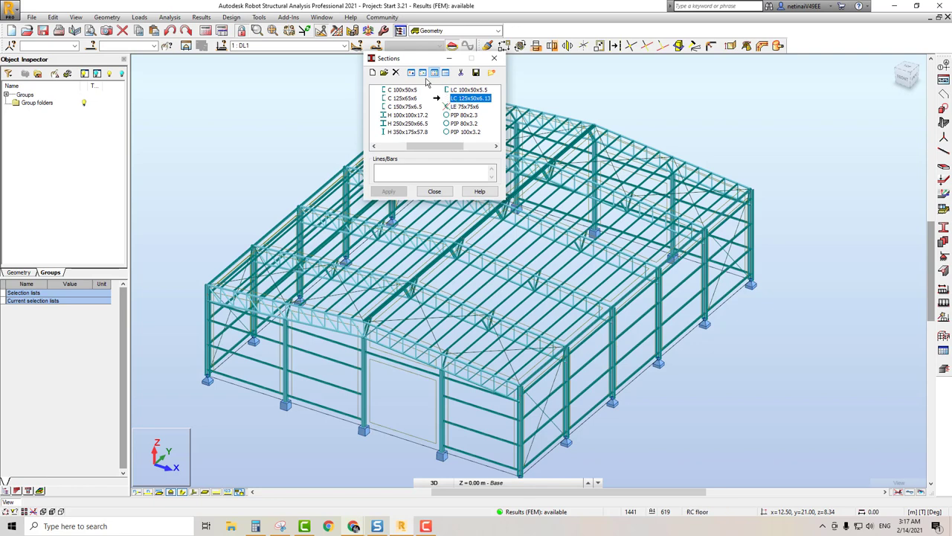
click(395, 72)
key(Return)
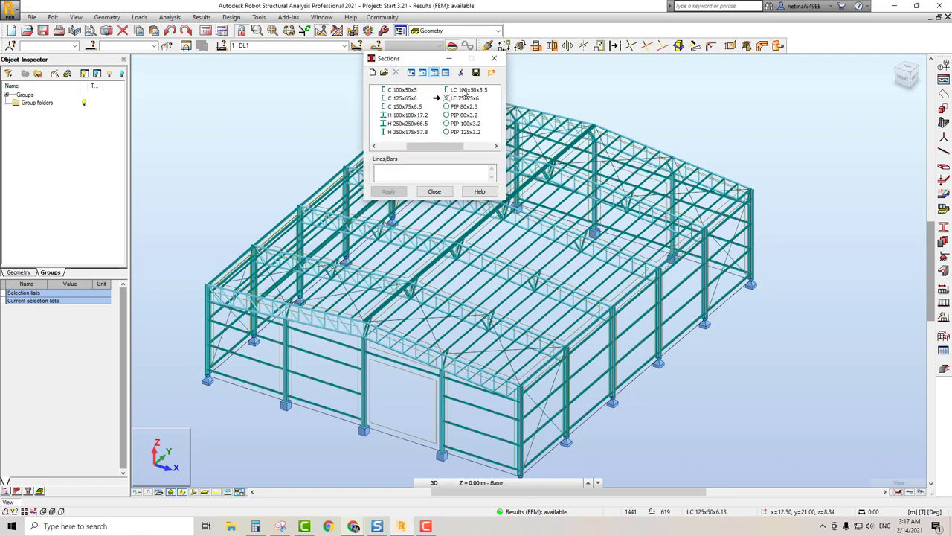
click(465, 90)
click(395, 72)
key(Return)
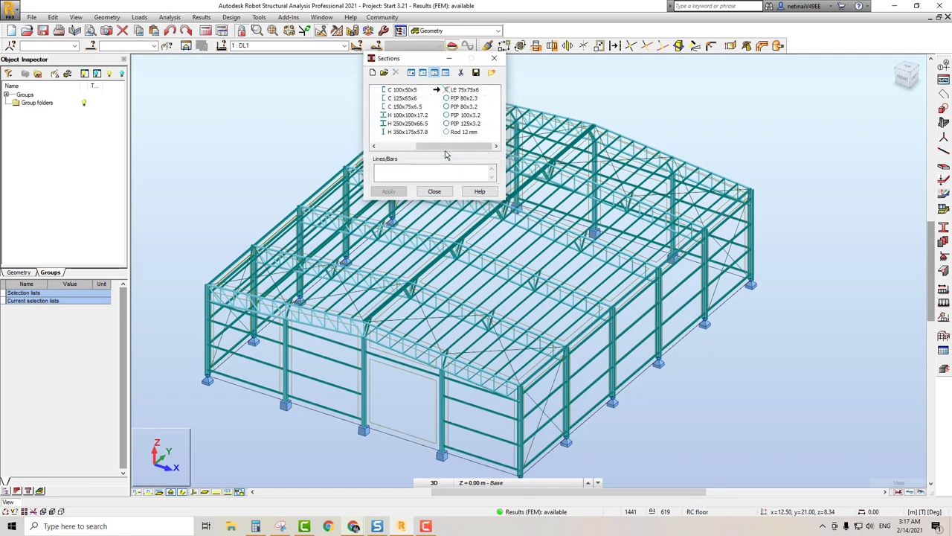
drag(447, 146, 411, 147)
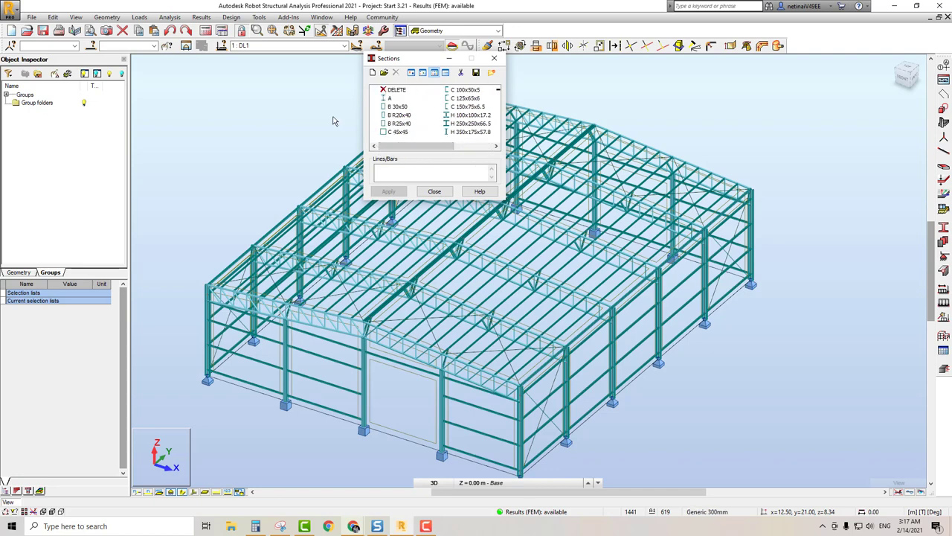
click(373, 72)
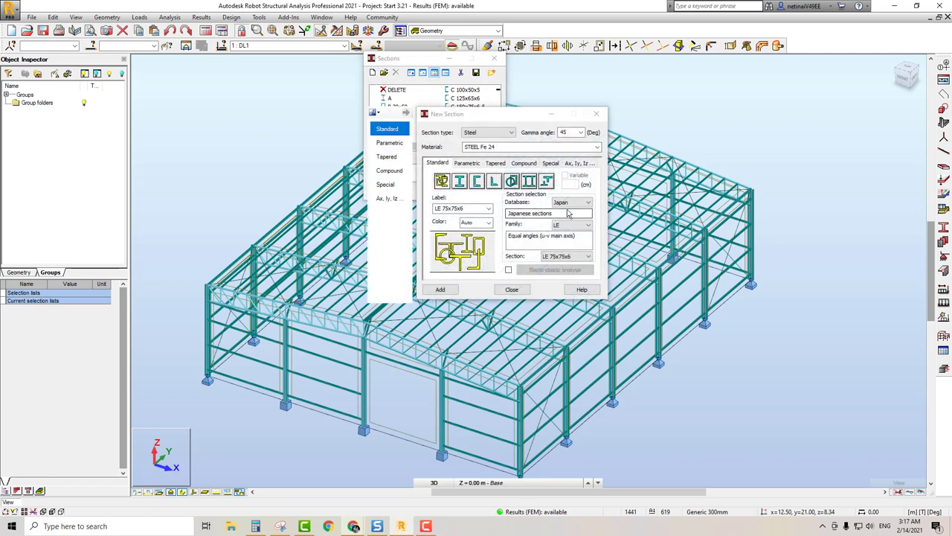
From the User database TLC family, add TLC 100x50x5.5 and TLC 125x50x6.13 sections
click(571, 226)
click(572, 201)
click(573, 201)
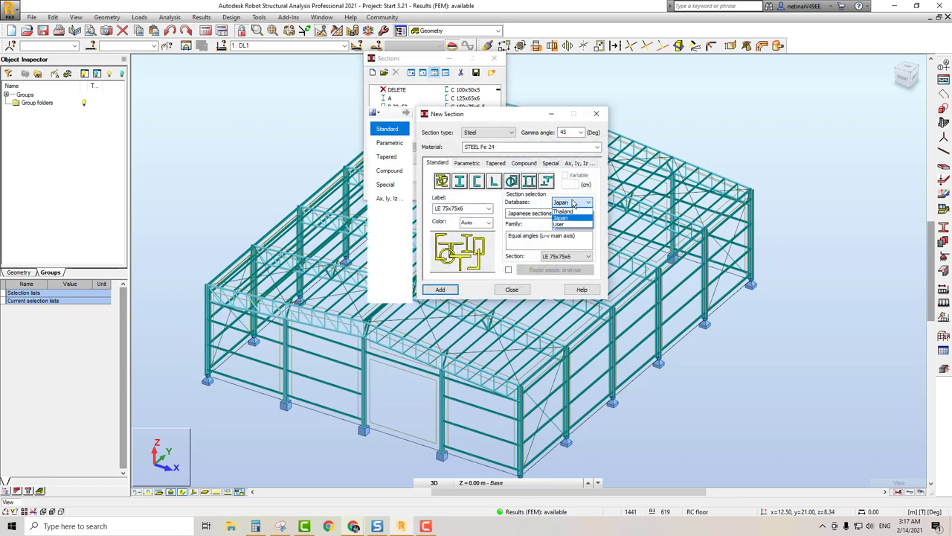
click(566, 225)
click(571, 229)
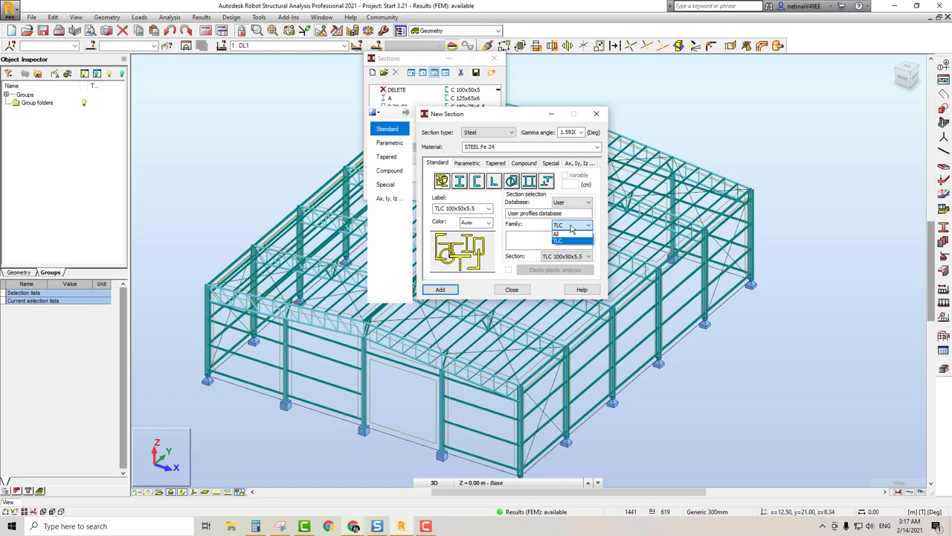
click(566, 240)
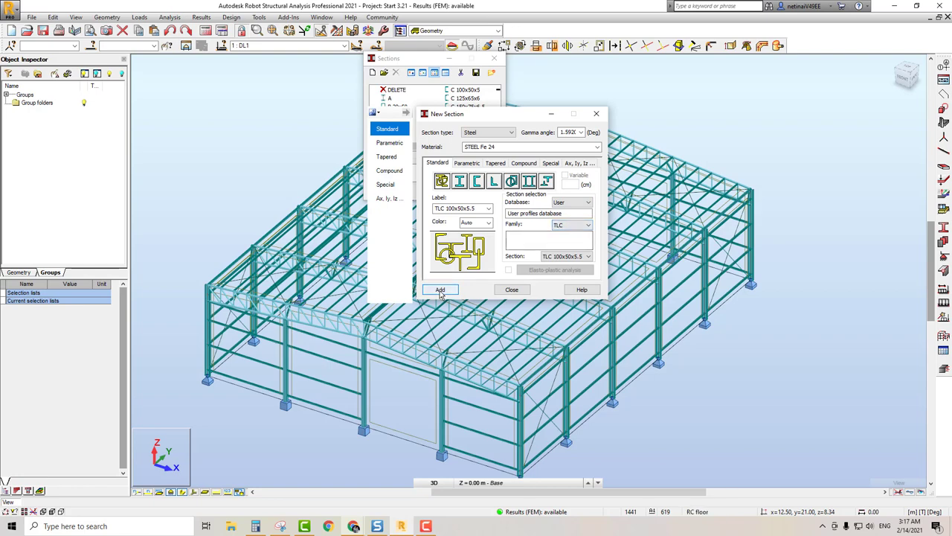
key(Return)
click(565, 256)
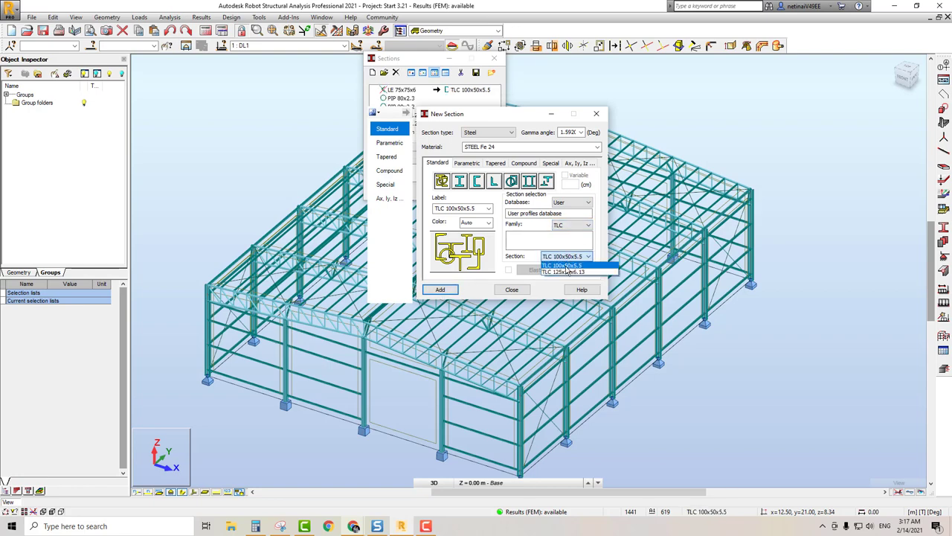
click(540, 274)
click(445, 290)
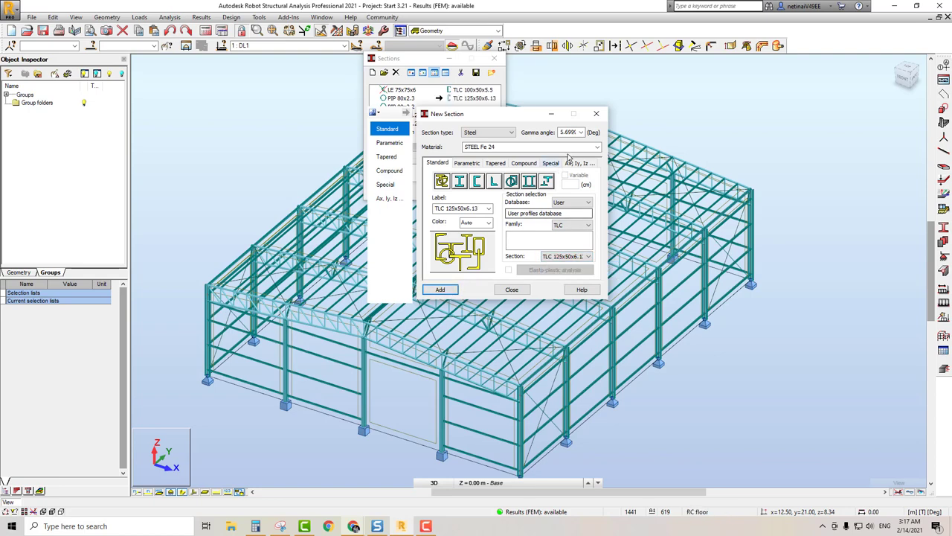
click(596, 114)
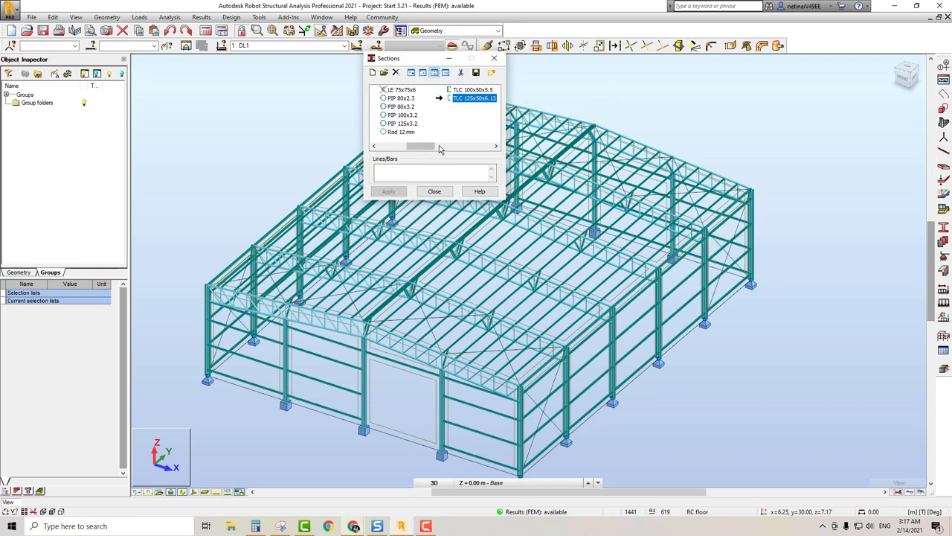
Assign TLC 100x50x5.5 to the Purlins group bars 412to531, accepting the out-of-date results warning
click(473, 89)
click(429, 172)
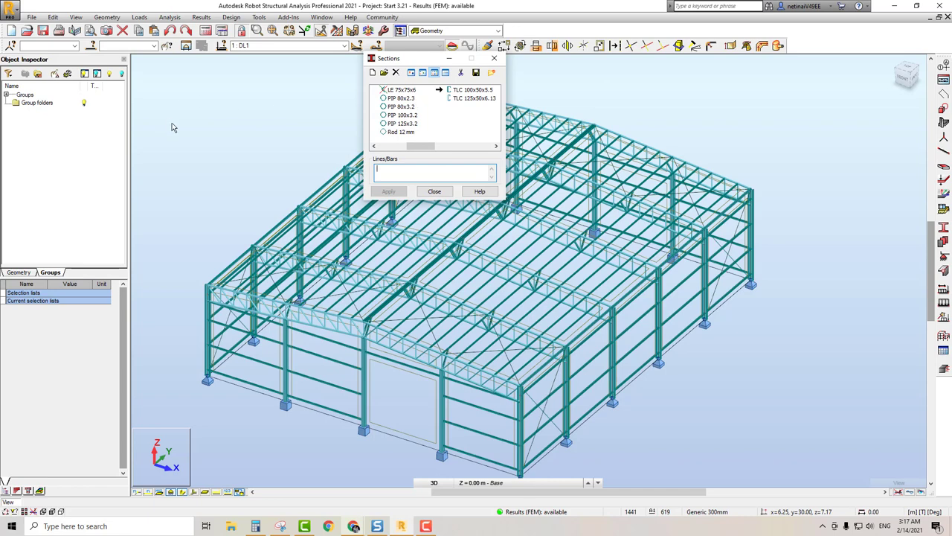
click(7, 95)
click(41, 103)
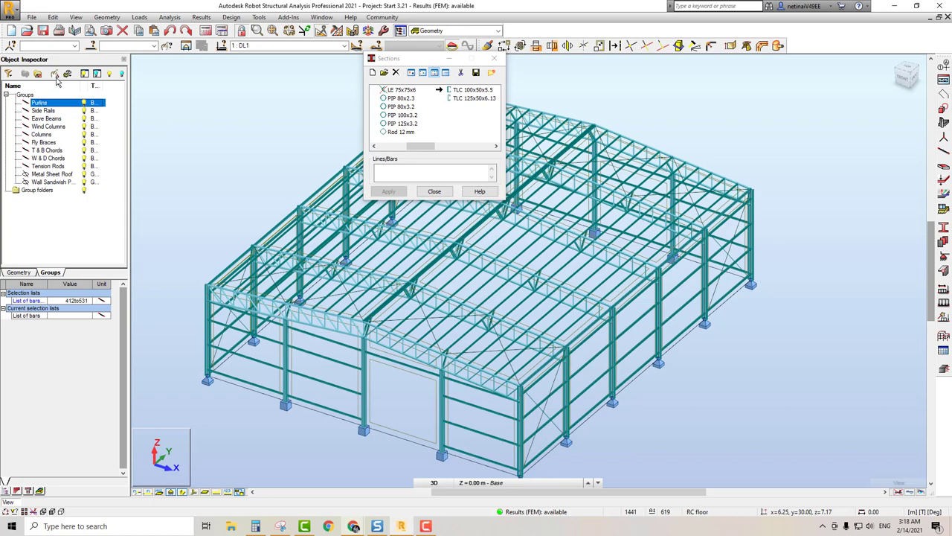
click(54, 74)
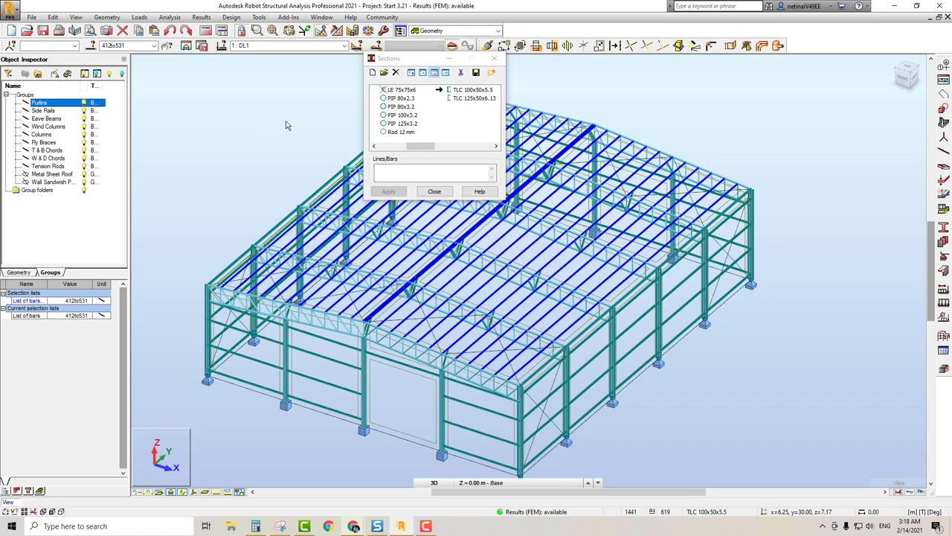
click(394, 171)
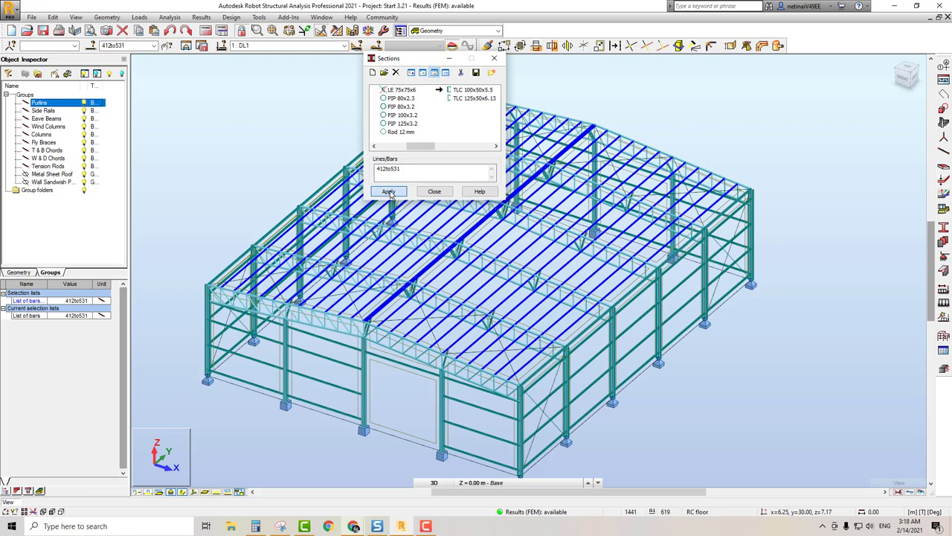
click(389, 192)
click(512, 286)
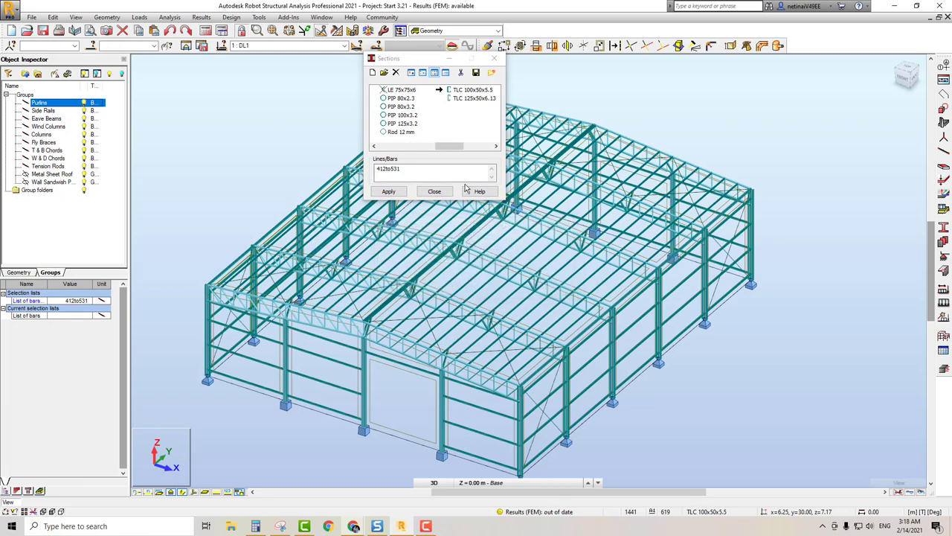
click(434, 191)
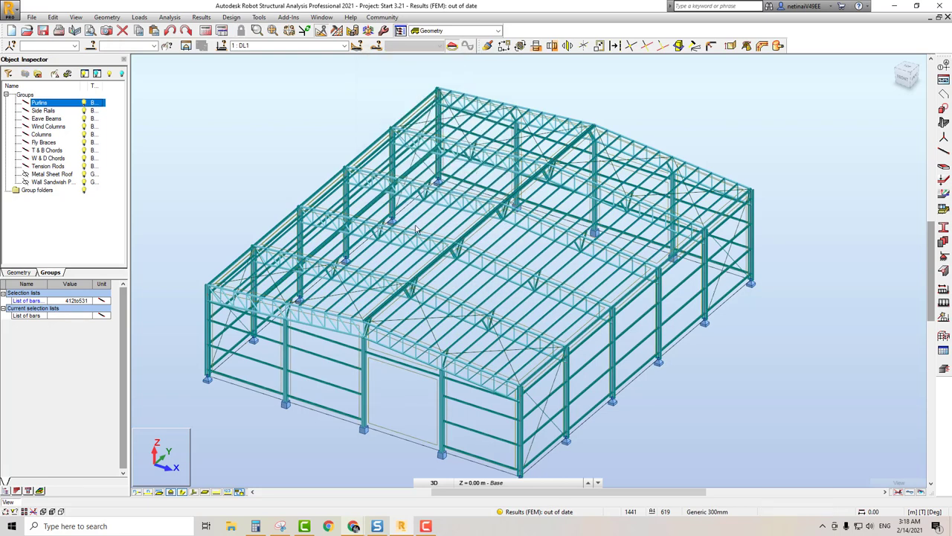
Show the Purlins group alone in a new view and select purlin 413
click(54, 72)
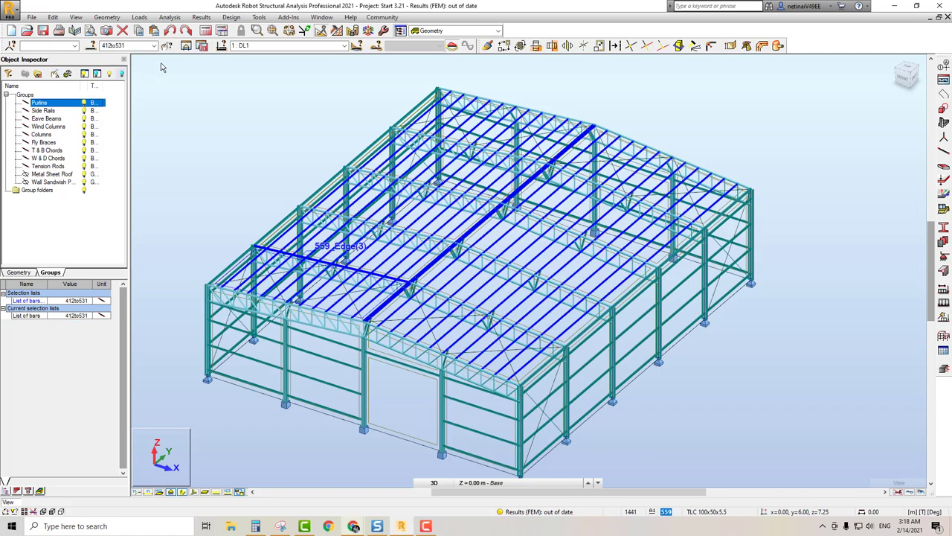
click(186, 45)
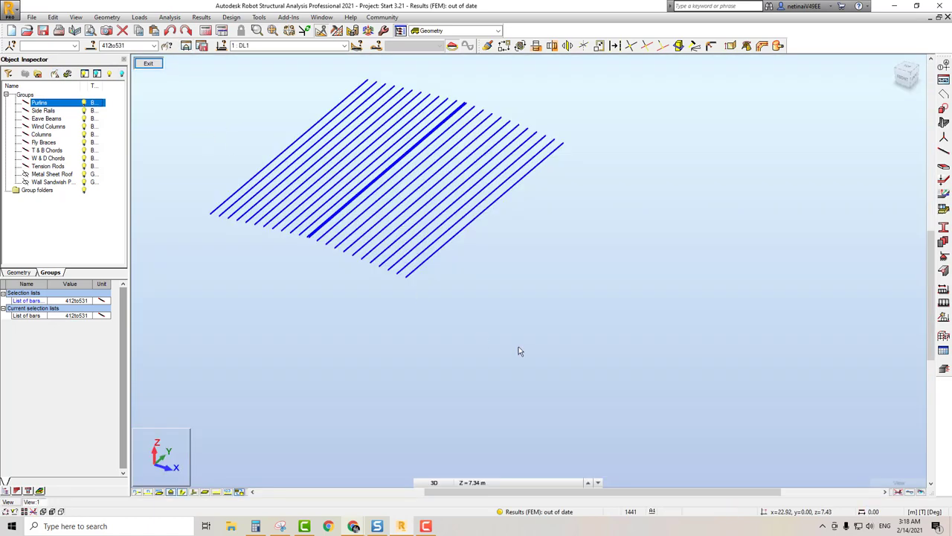
scroll(304, 231, up, 3)
scroll(301, 258, up, 3)
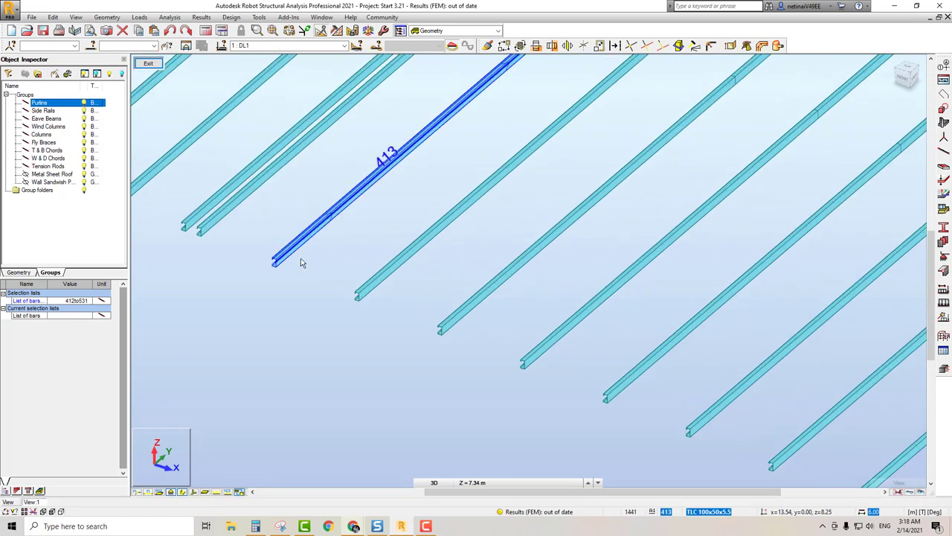
scroll(299, 272, up, 2)
scroll(379, 290, up, 2)
scroll(312, 255, up, 2)
scroll(303, 290, up, 2)
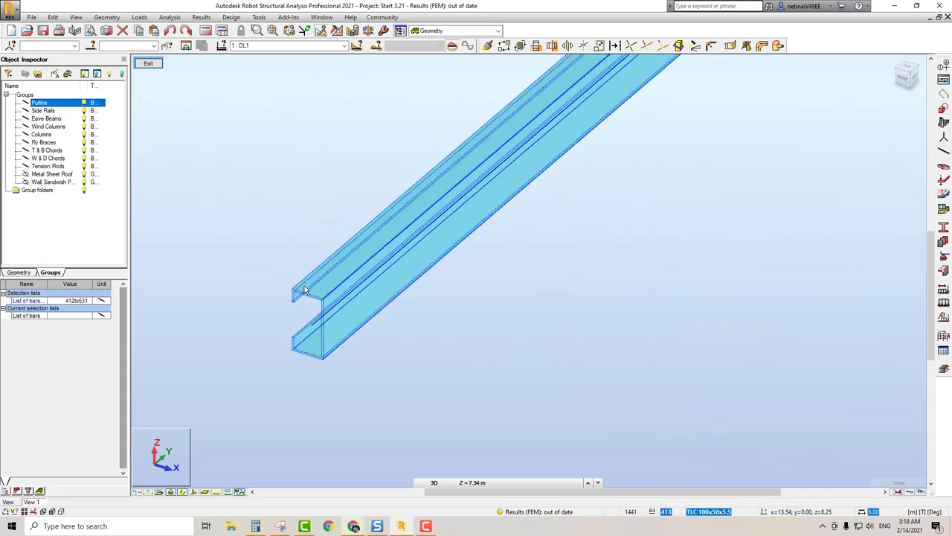
click(250, 278)
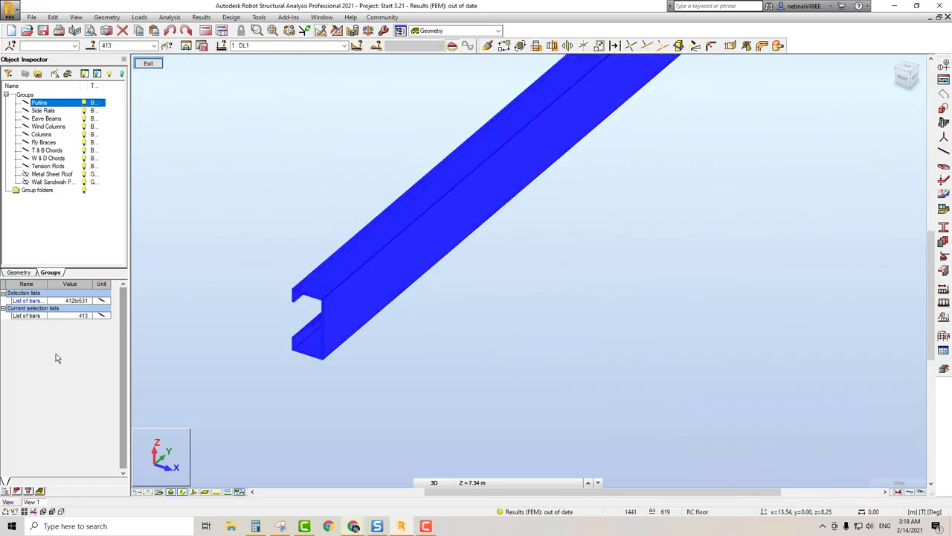
Check bar 413's TLC 100x50x5.5 properties (Ax 7.00, Iy 107.00, Iz 24.50) against the catalogue PDF
click(15, 273)
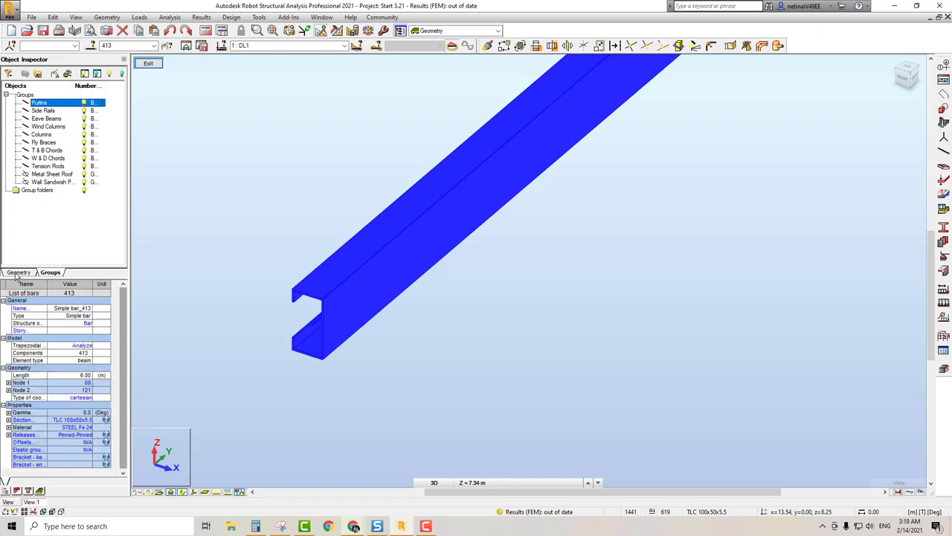
click(8, 420)
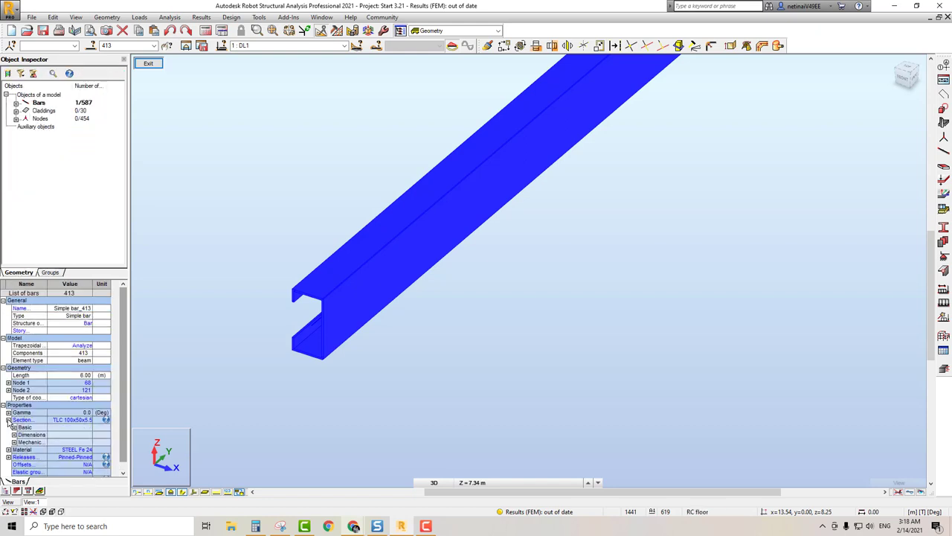
click(14, 427)
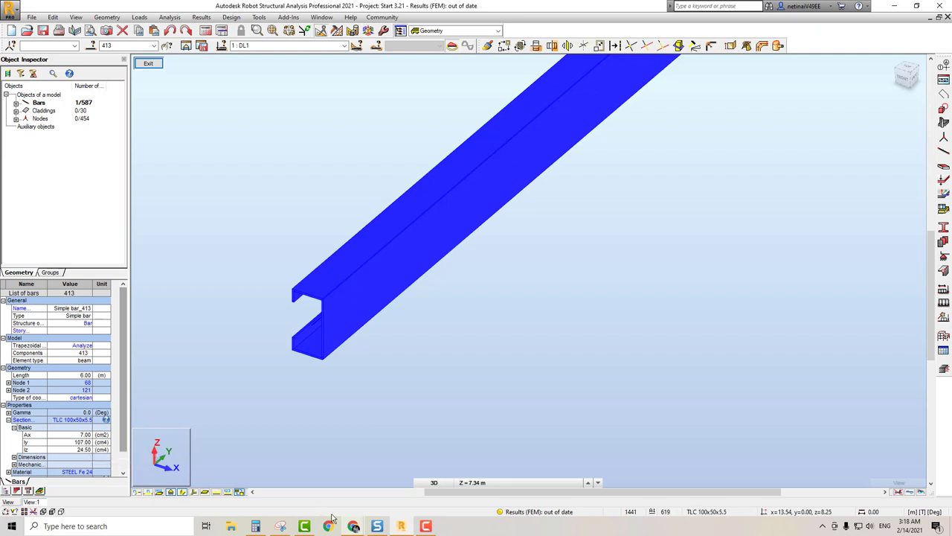
mouse_move(328, 526)
click(462, 469)
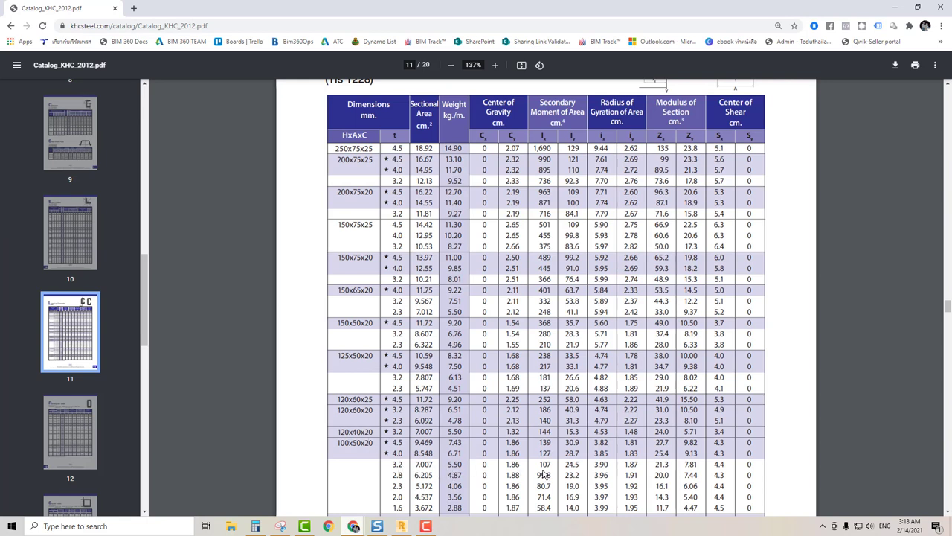
click(895, 8)
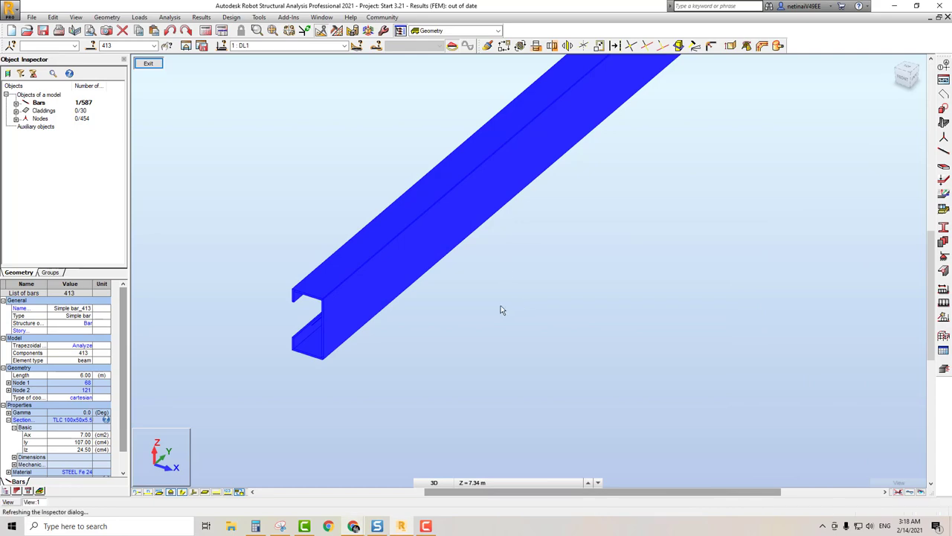
Orbit and zoom around the purlins and select bar 412 to inspect it
scroll(457, 335, down, 2)
scroll(408, 329, down, 2)
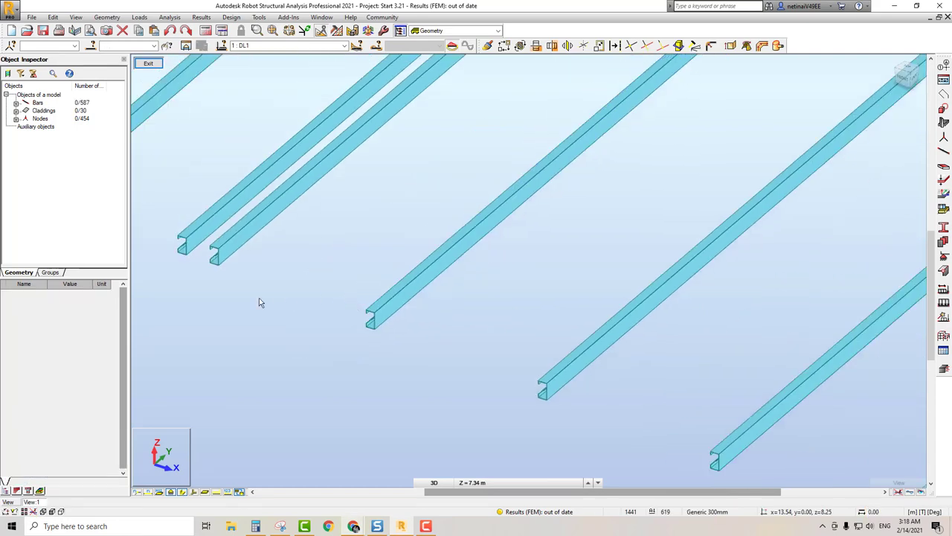
scroll(258, 297, down, 1)
scroll(264, 294, down, 1)
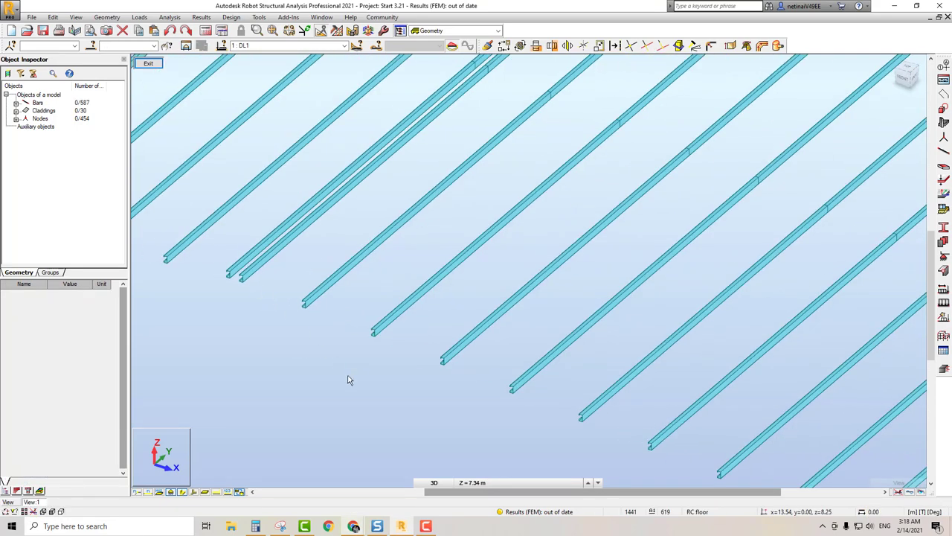
scroll(353, 378, down, 1)
scroll(399, 418, up, 2)
shift+middle_drag(399, 419, 693, 213)
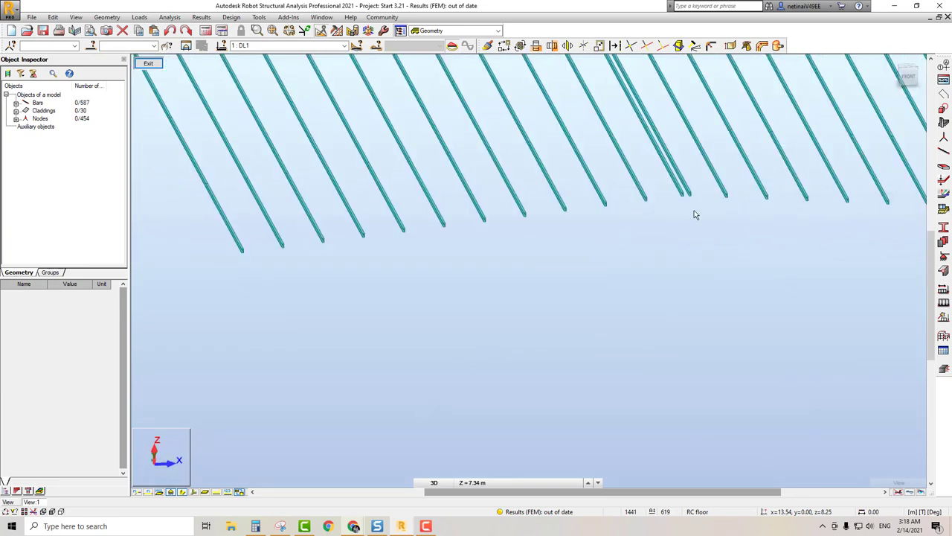
scroll(685, 178, up, 2)
scroll(684, 179, up, 2)
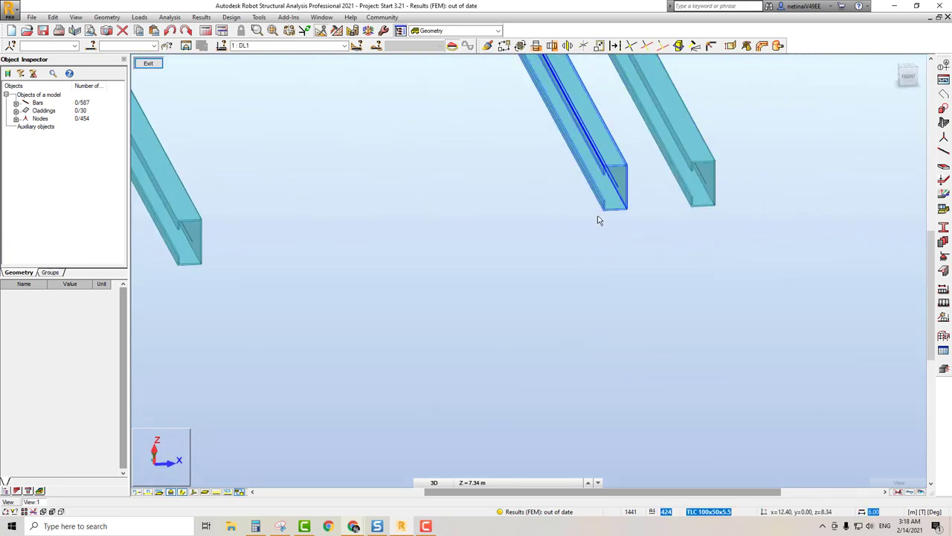
scroll(610, 221, down, 3)
scroll(512, 319, down, 1)
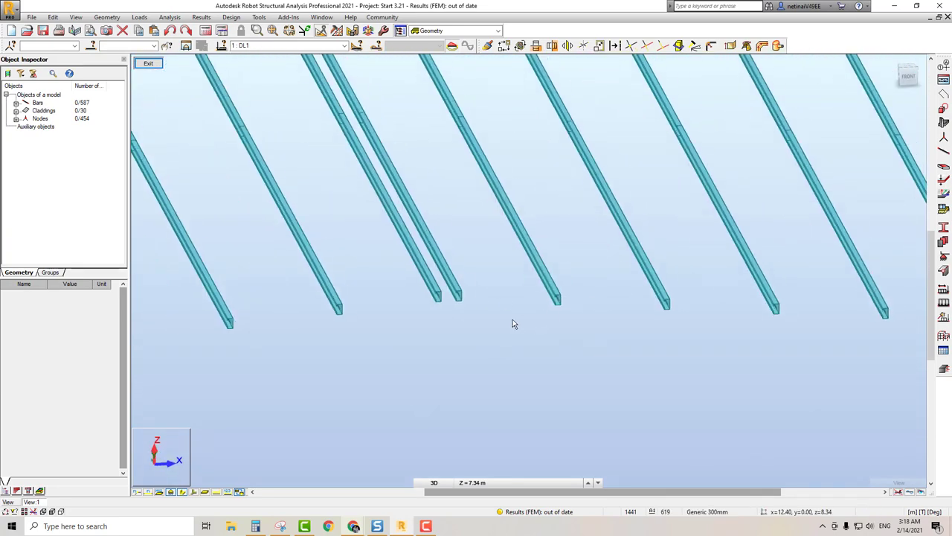
scroll(503, 325, down, 2)
scroll(506, 338, down, 2)
scroll(489, 326, down, 1)
scroll(489, 326, up, 2)
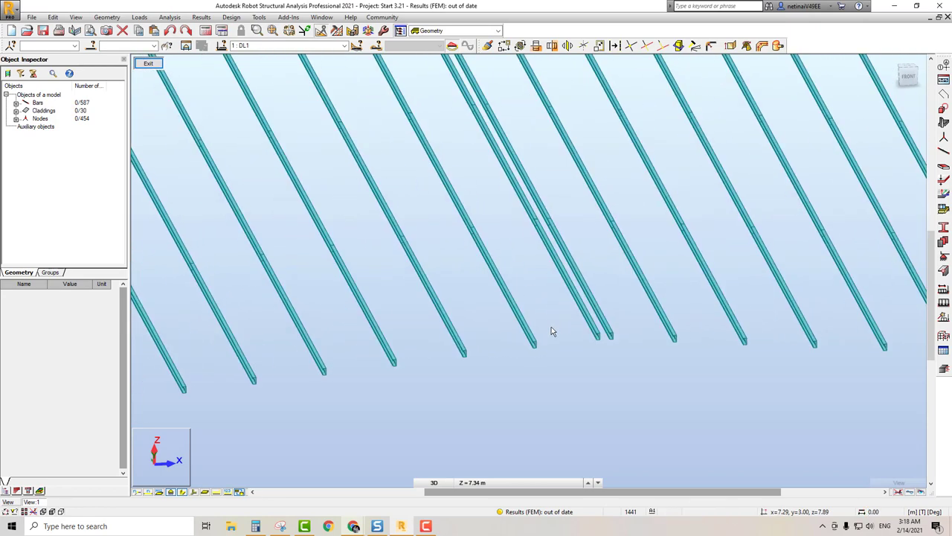
scroll(551, 327, up, 1)
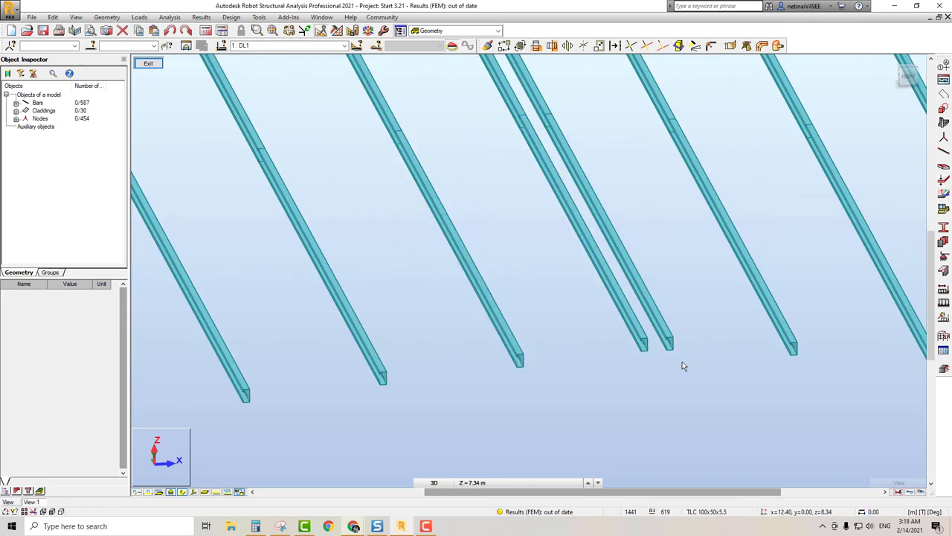
middle_drag(682, 365, 520, 377)
click(509, 364)
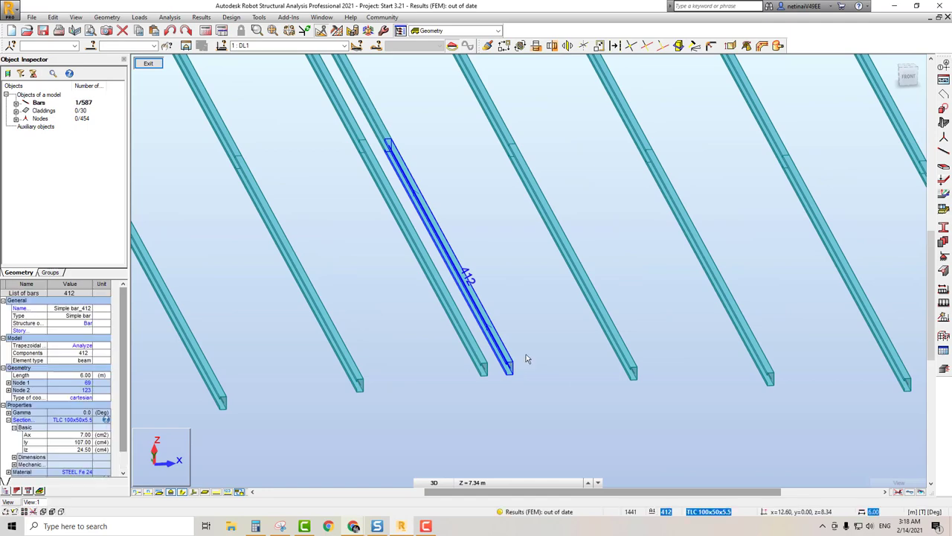
Switch to the Top view and window-select the 60 right-hand purlins
scroll(484, 305, down, 2)
scroll(459, 312, down, 2)
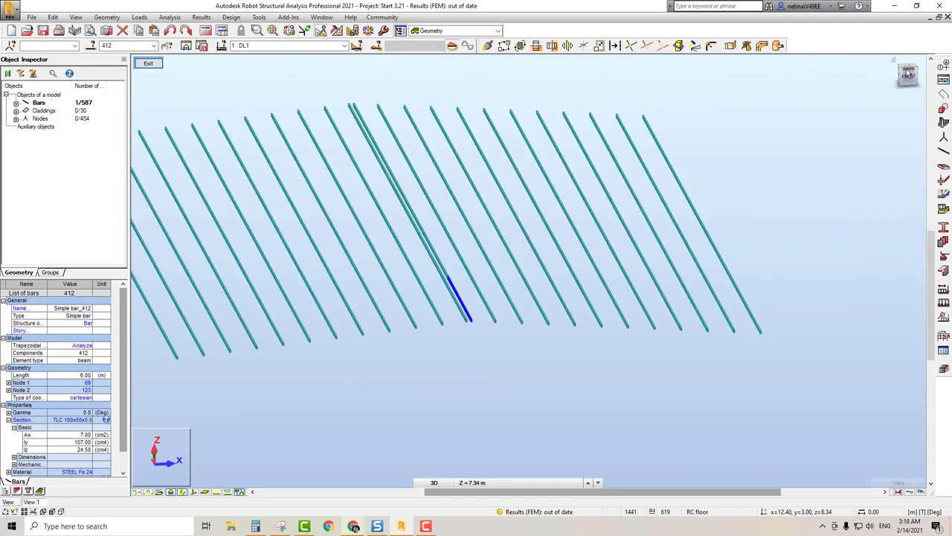
click(908, 67)
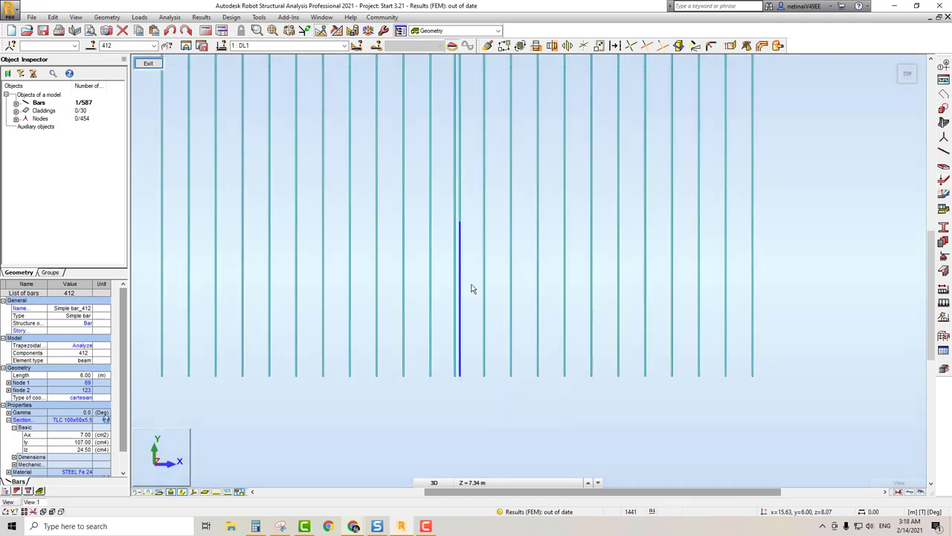
middle_drag(611, 282, 577, 364)
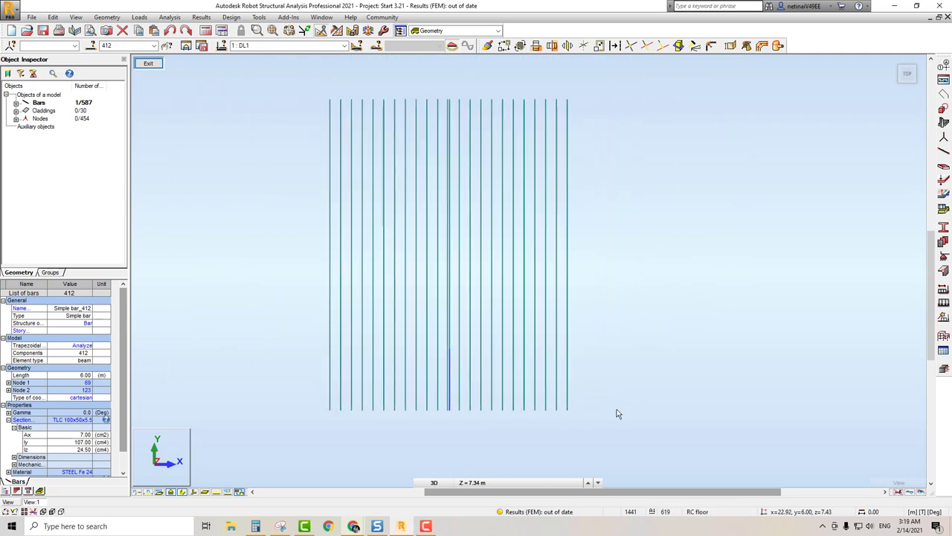
drag(618, 436, 449, 83)
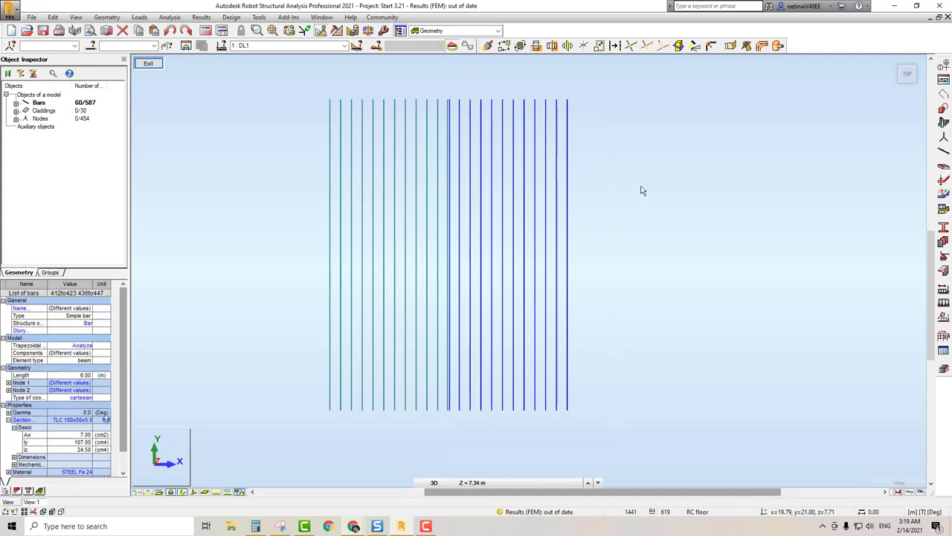
Orbit the plan into a tilted 3D view showing the purlin channel ends
mouse_move(610, 334)
shift+middle_down()
mouse_move(622, 266)
mouse_move(426, 347)
shift+middle_up()
scroll(459, 276, up, 2)
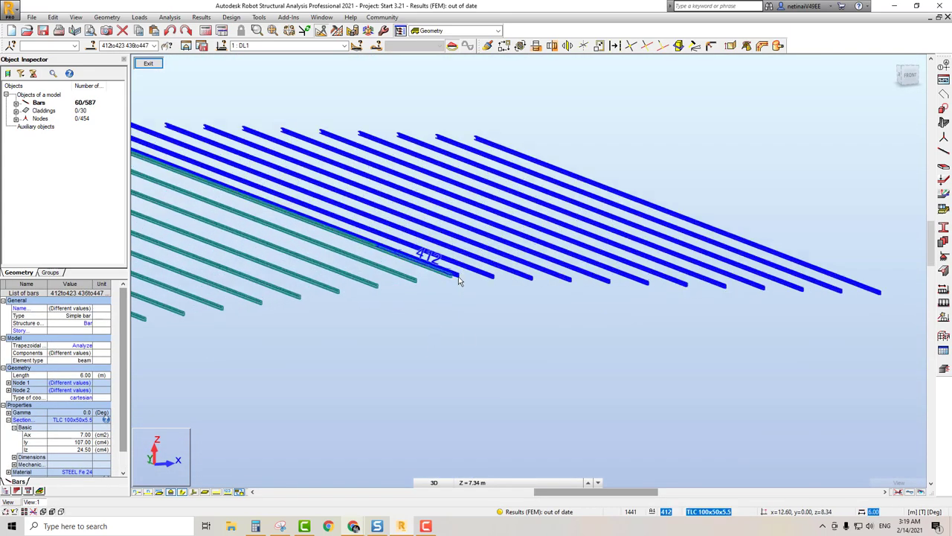
scroll(468, 278, up, 2)
scroll(466, 282, up, 2)
shift+middle_drag(497, 303, 490, 307)
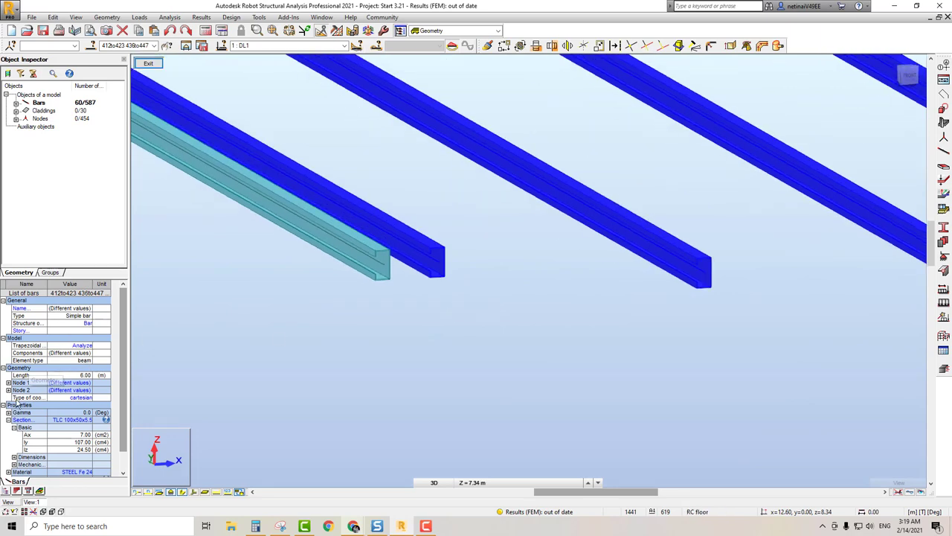
Set gamma to 180° for the 60 selected purlins, then clear the selection
click(9, 413)
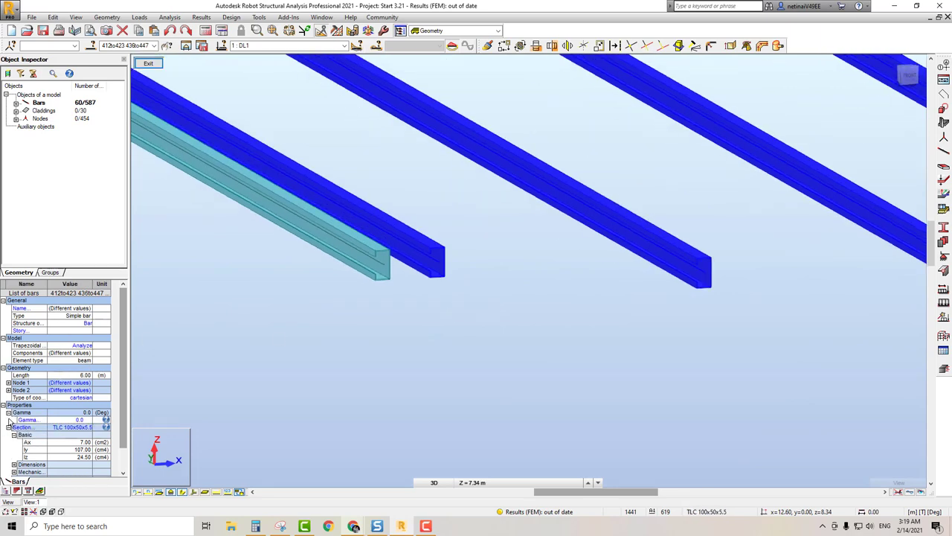
click(65, 421)
text(18)
text(0)
key(Return)
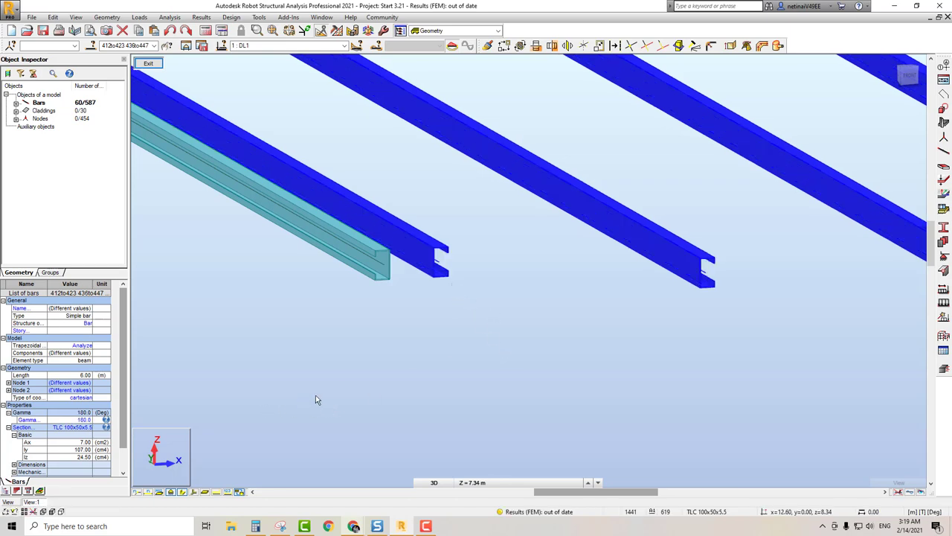
click(517, 355)
scroll(513, 355, down, 5)
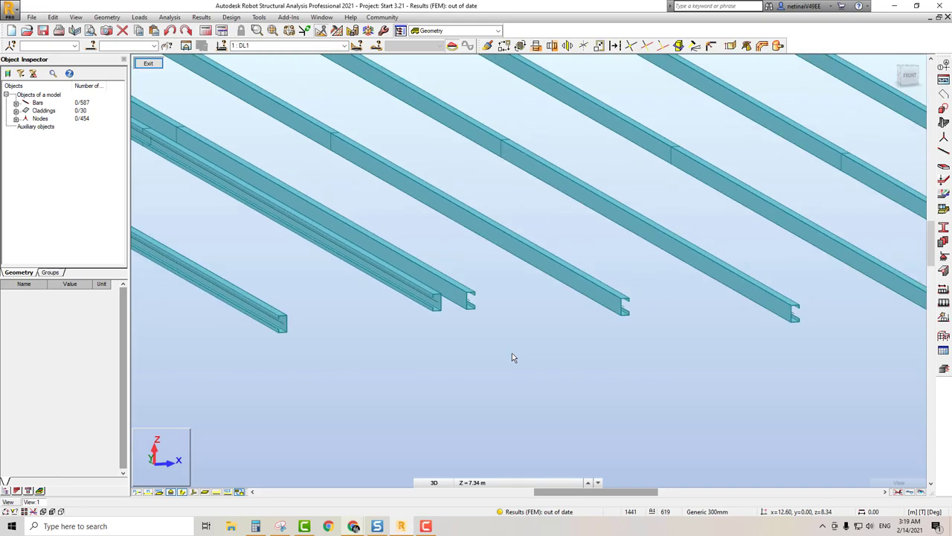
Orbit around the purlins to compare the TLC channel orientations from several angles, including below
mouse_move(522, 359)
shift+middle_down()
mouse_move(507, 360)
mouse_move(508, 338)
shift+middle_up()
scroll(498, 342, up, 4)
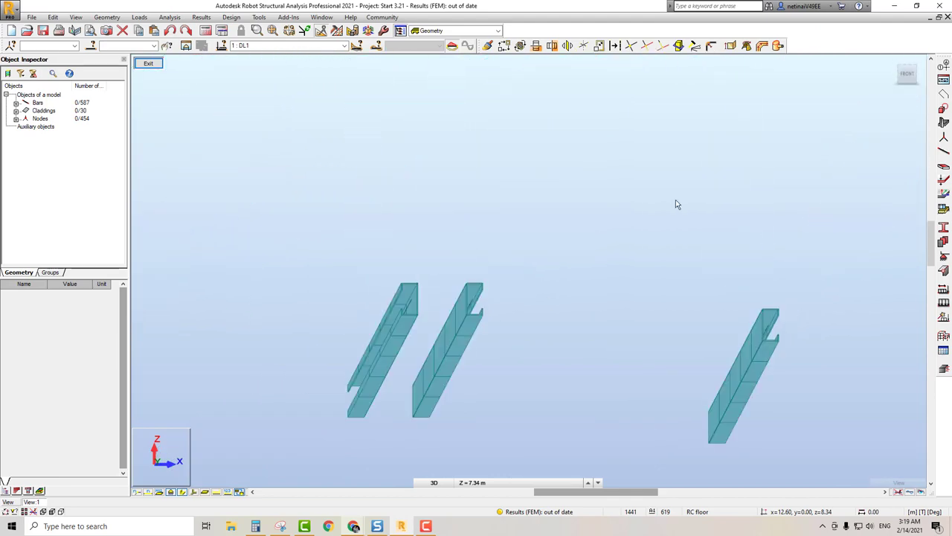
shift+middle_drag(561, 239, 563, 245)
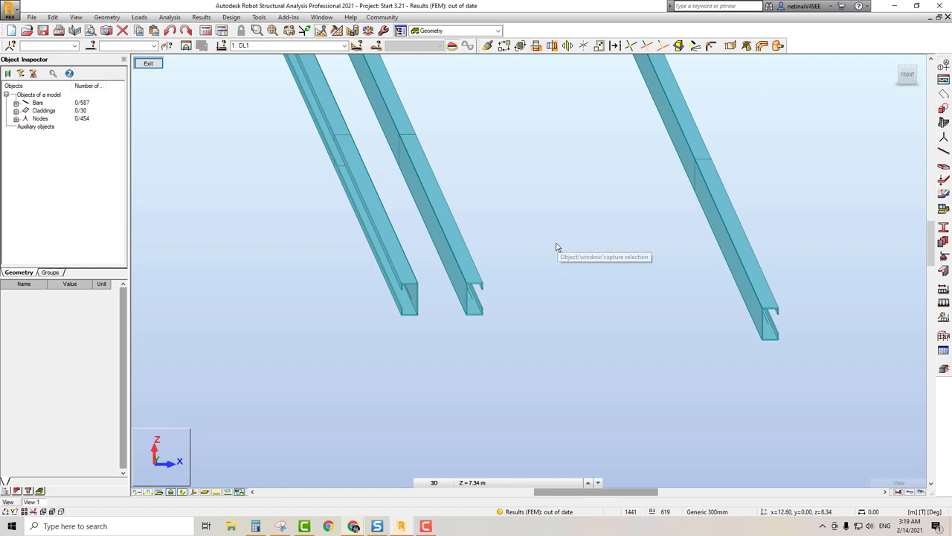
mouse_move(454, 306)
shift+middle_down()
mouse_move(447, 299)
mouse_move(454, 308)
shift+middle_up()
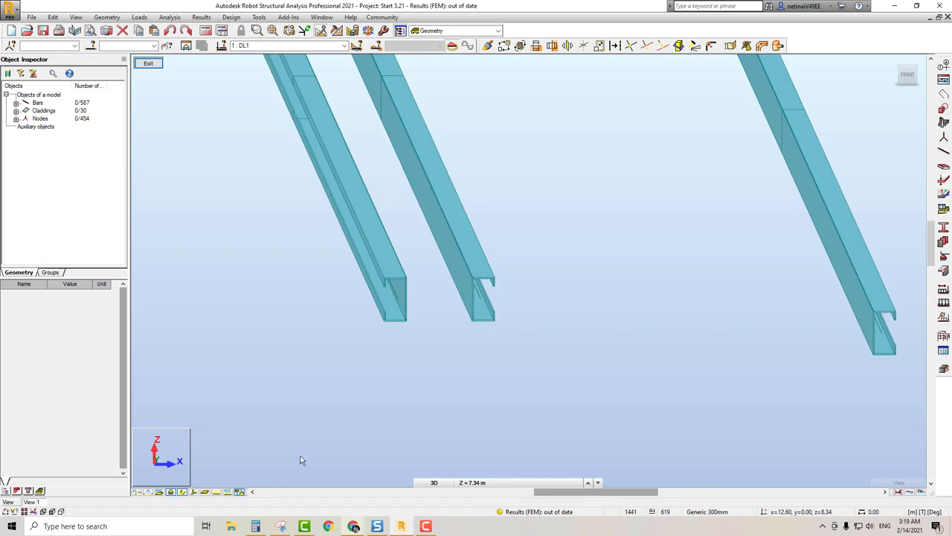
shift+middle_drag(439, 369, 527, 369)
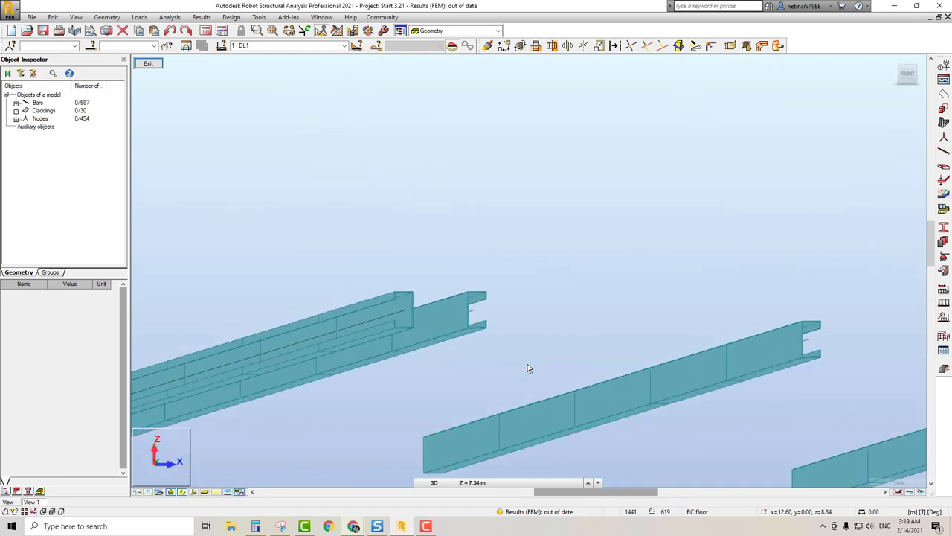
Jump to a preset view, zoom in and orbit around the close-up purlin channel ends
click(906, 76)
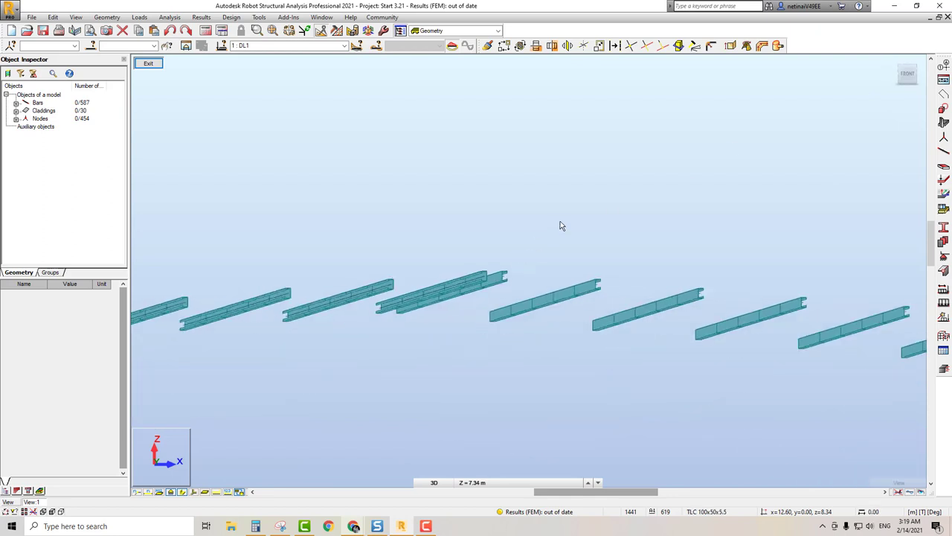
scroll(506, 261, up, 2)
scroll(469, 257, up, 1)
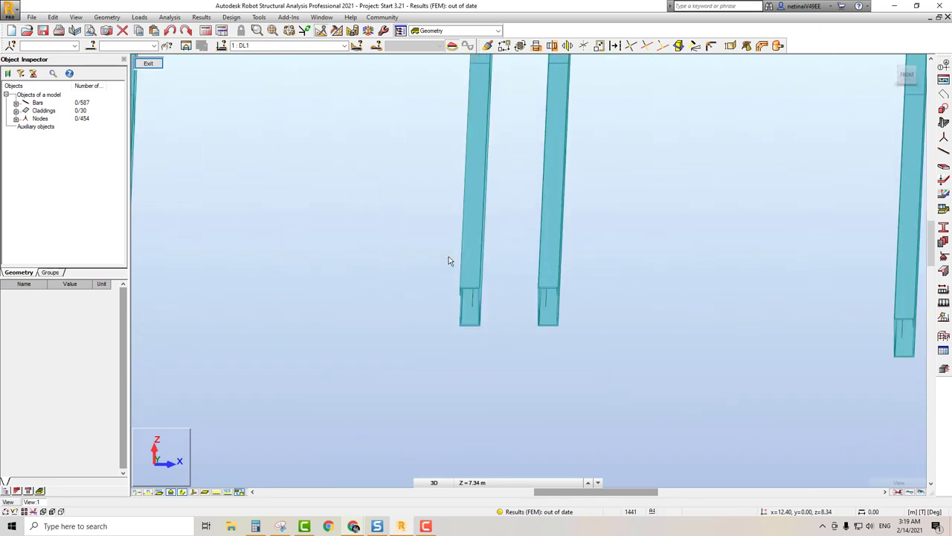
scroll(449, 261, up, 1)
scroll(452, 271, up, 2)
scroll(457, 268, up, 1)
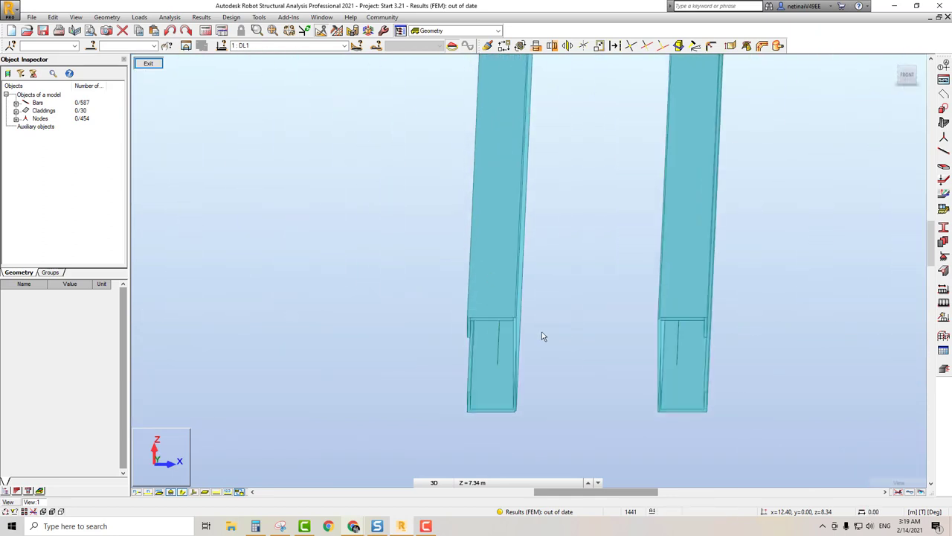
shift+middle_drag(500, 332, 579, 331)
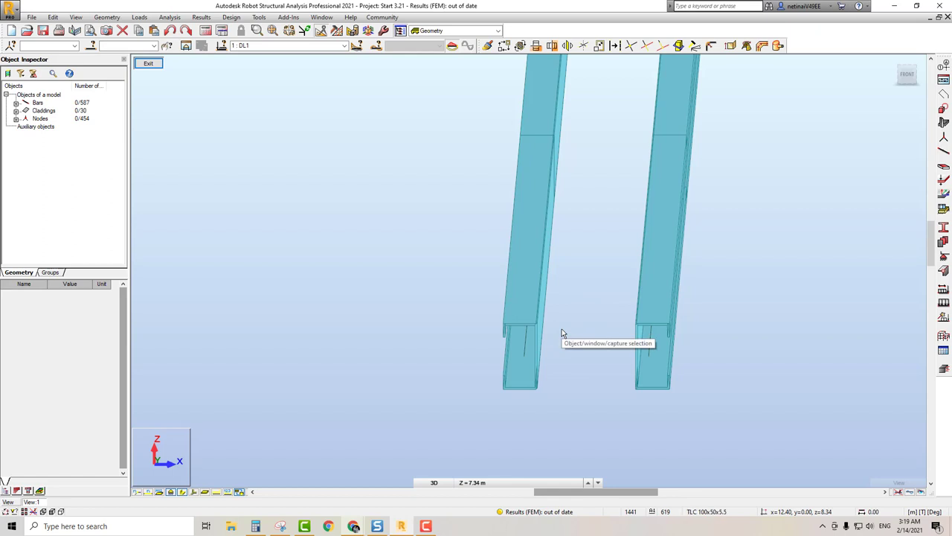
shift+middle_drag(562, 333, 585, 342)
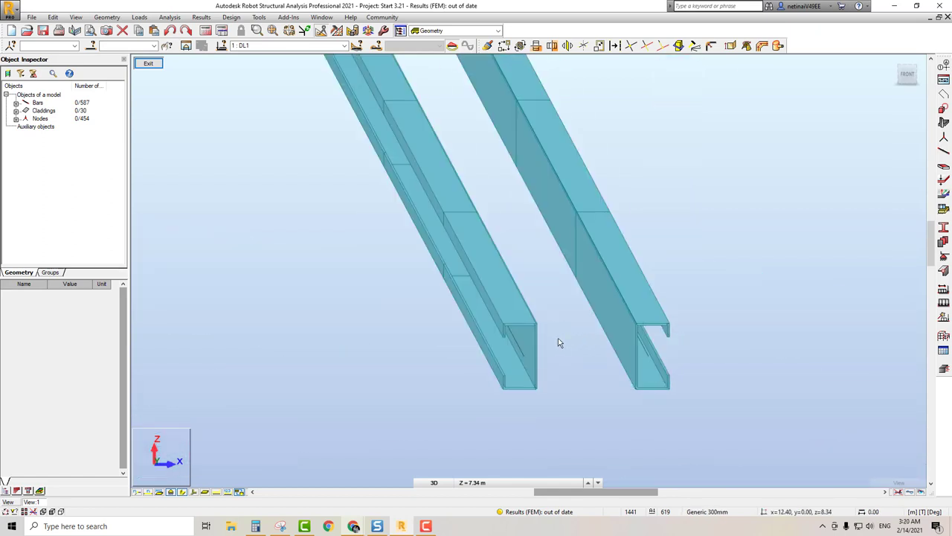
Zoom back out and display the local axis symbols along the bars
scroll(433, 387, down, 1)
scroll(432, 387, down, 2)
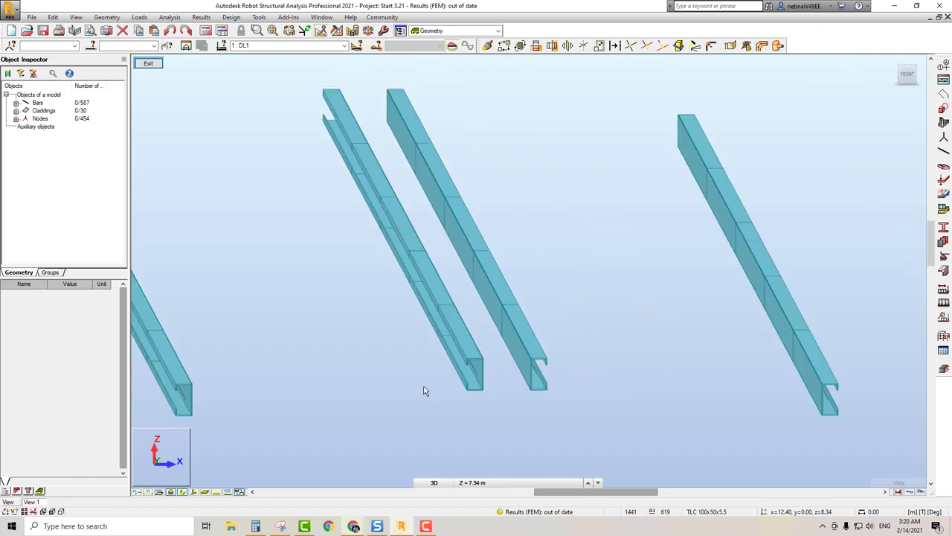
click(194, 494)
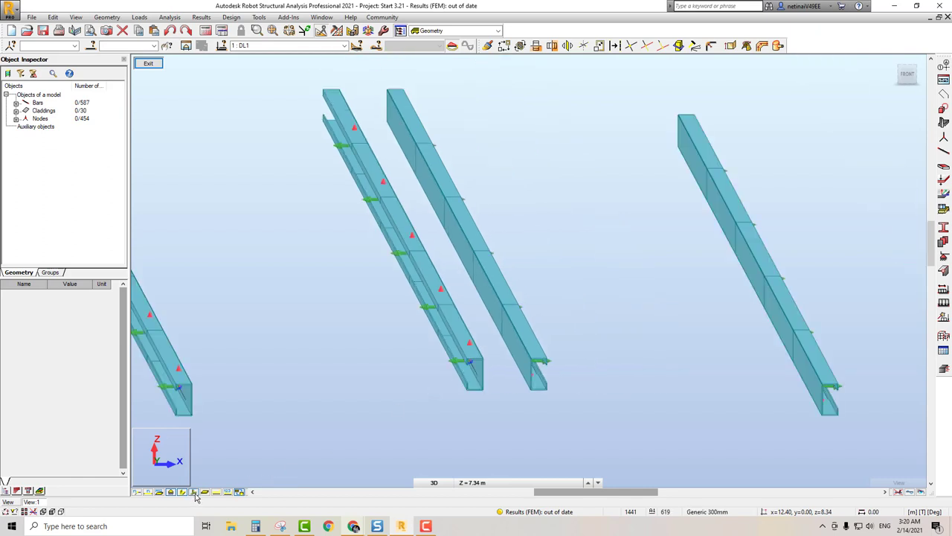
Hide section shapes so purlins show as lines with axis arrows, then switch to the TOP view
click(182, 492)
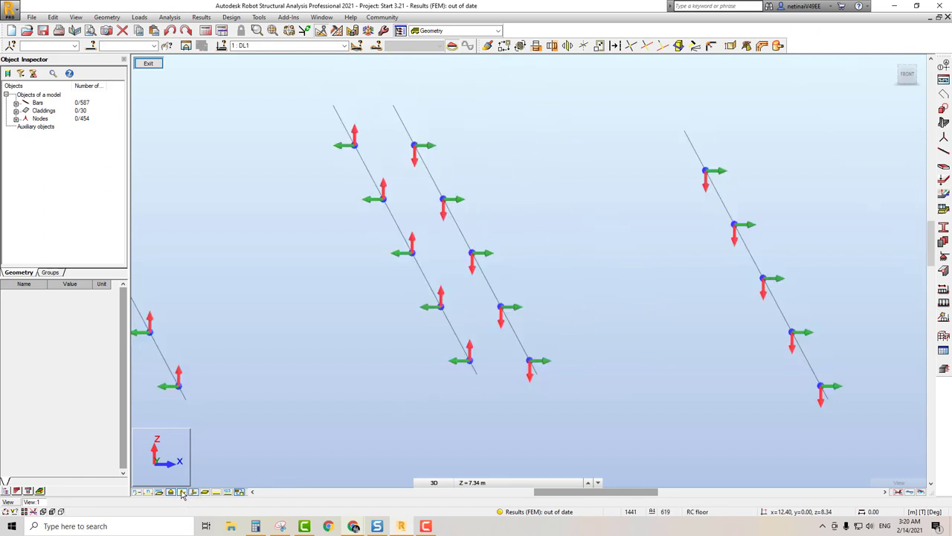
scroll(308, 276, down, 2)
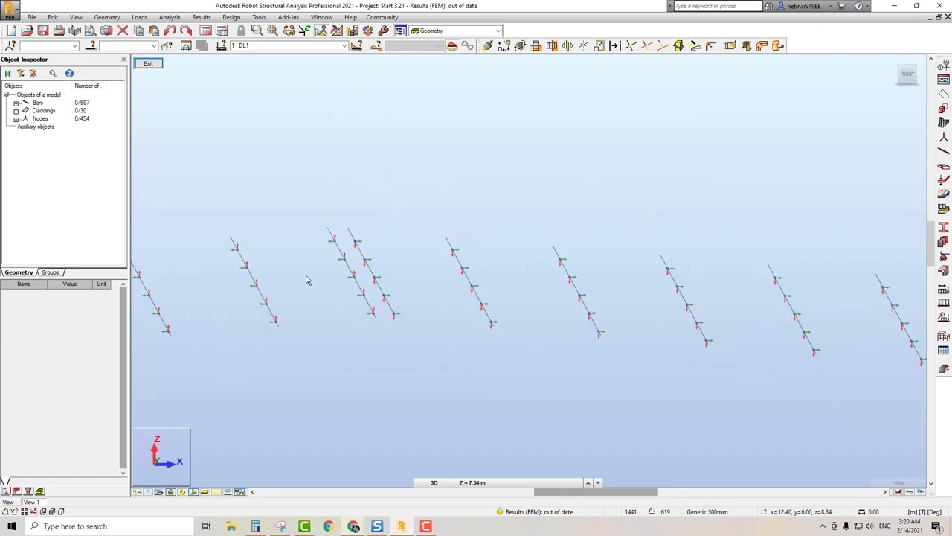
mouse_move(308, 276)
shift+middle_down()
mouse_move(523, 246)
mouse_move(332, 331)
mouse_move(383, 315)
mouse_move(329, 317)
mouse_move(337, 351)
shift+middle_up()
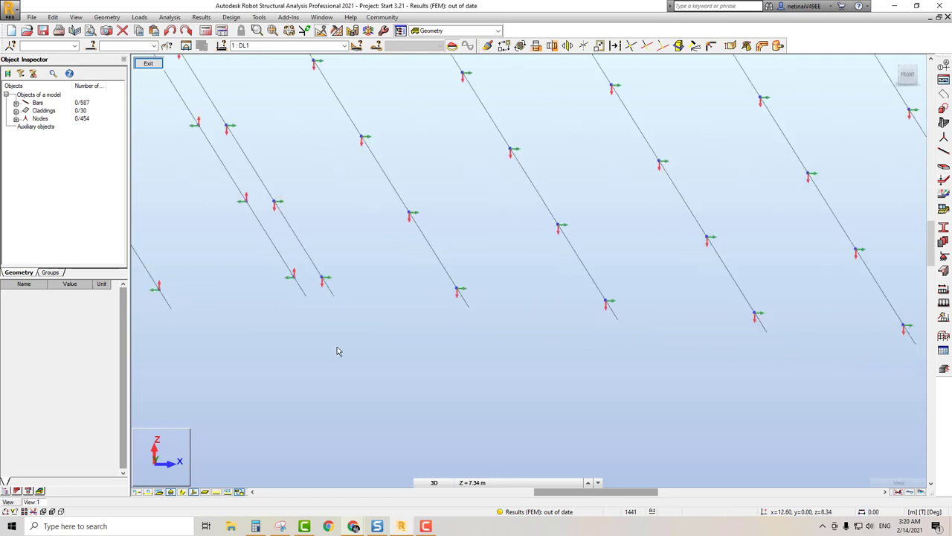
click(908, 69)
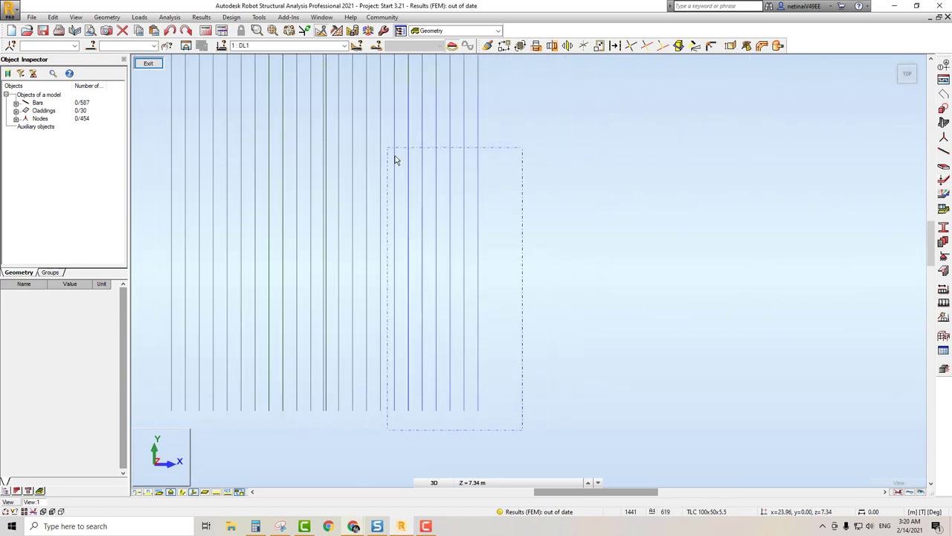
Zoom the plan and select the 60 purlins on one roof slope
scroll(402, 168, up, 1)
scroll(438, 255, down, 2)
scroll(417, 177, down, 1)
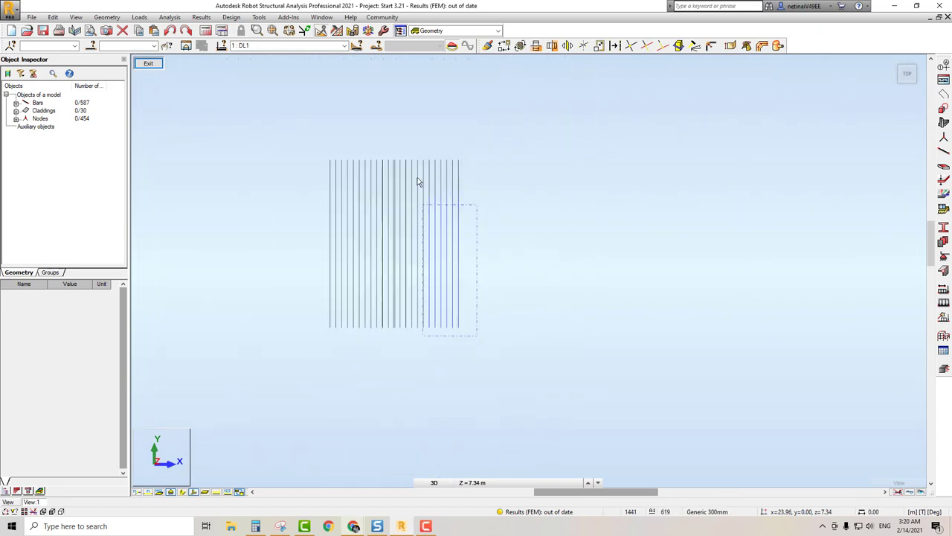
scroll(377, 184, up, 2)
scroll(376, 184, up, 1)
scroll(389, 193, up, 2)
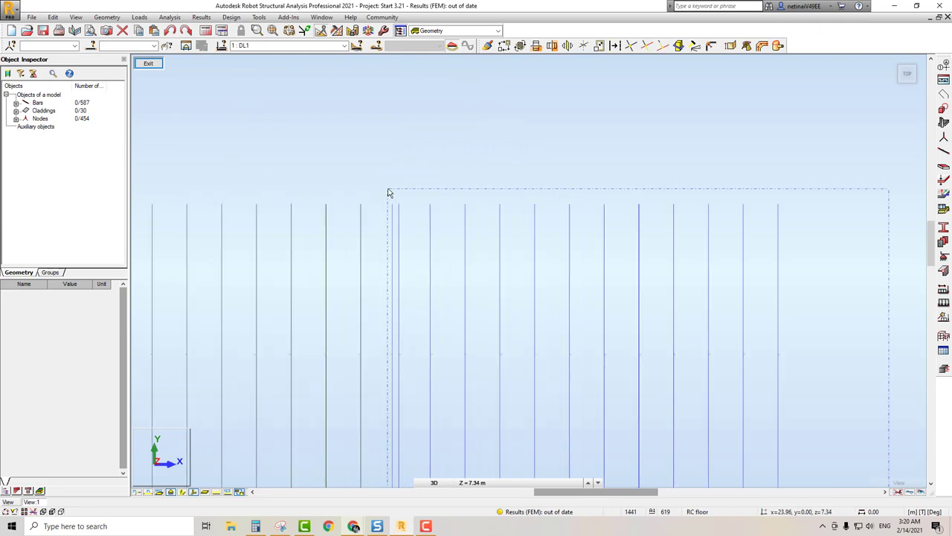
scroll(395, 198, up, 2)
click(401, 201)
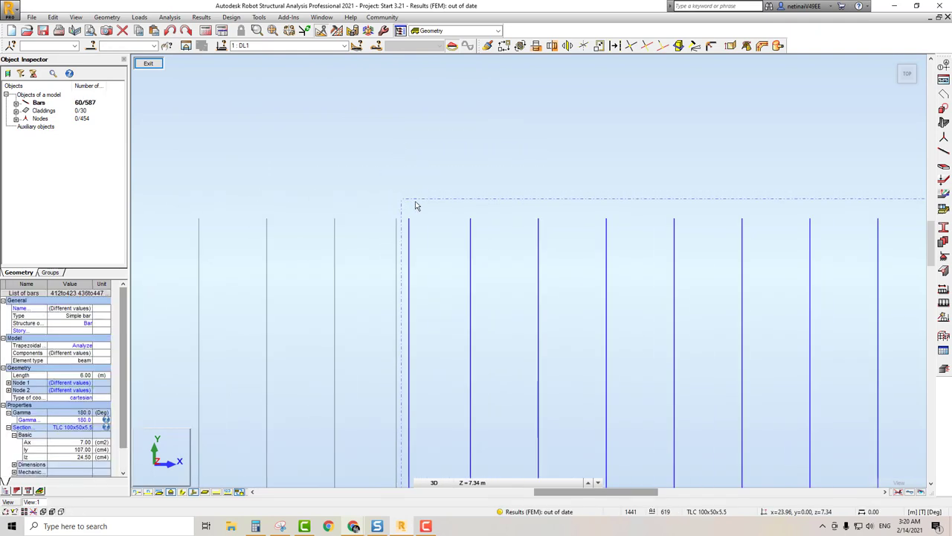
Tilt the selected purlins into a 3D view and display their local axes
scroll(365, 194, down, 2)
scroll(334, 192, down, 1)
mouse_move(355, 199)
shift+middle_down()
mouse_move(395, 278)
mouse_move(450, 238)
shift+middle_up()
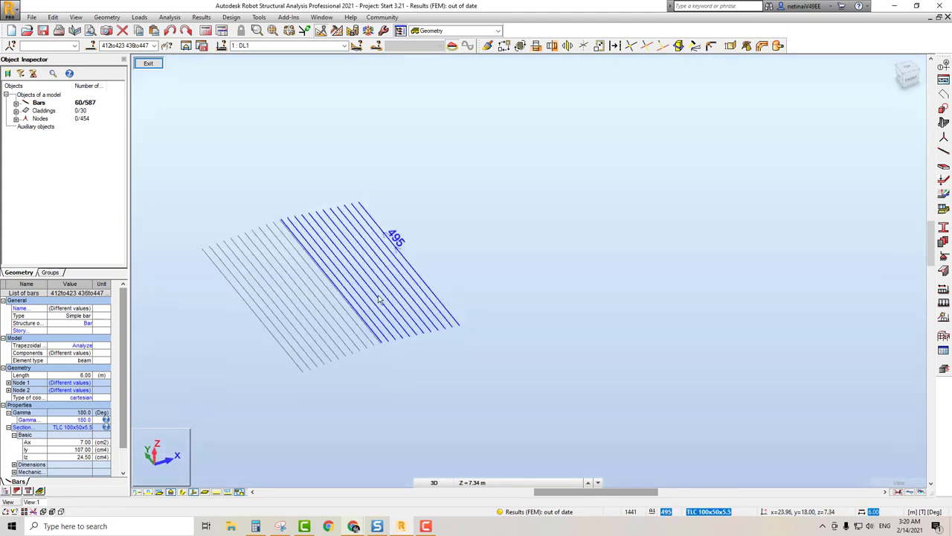
scroll(395, 340, up, 3)
shift+middle_drag(395, 340, 384, 311)
scroll(384, 311, down, 1)
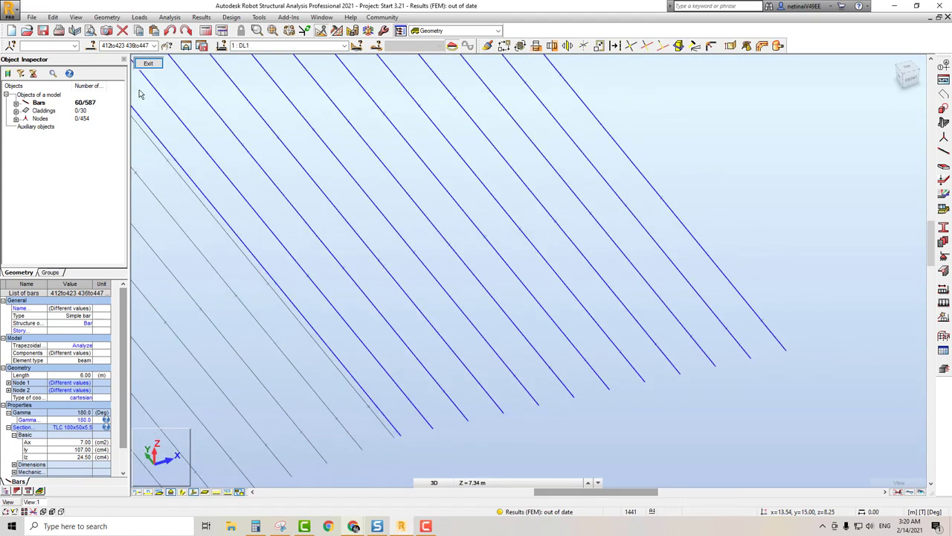
click(186, 46)
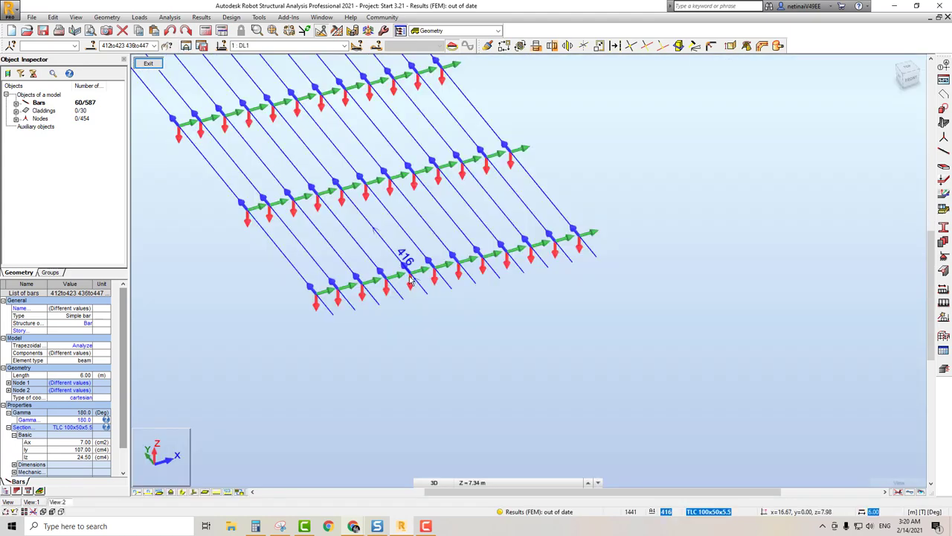
scroll(327, 277, up, 2)
scroll(316, 279, up, 1)
scroll(317, 280, down, 3)
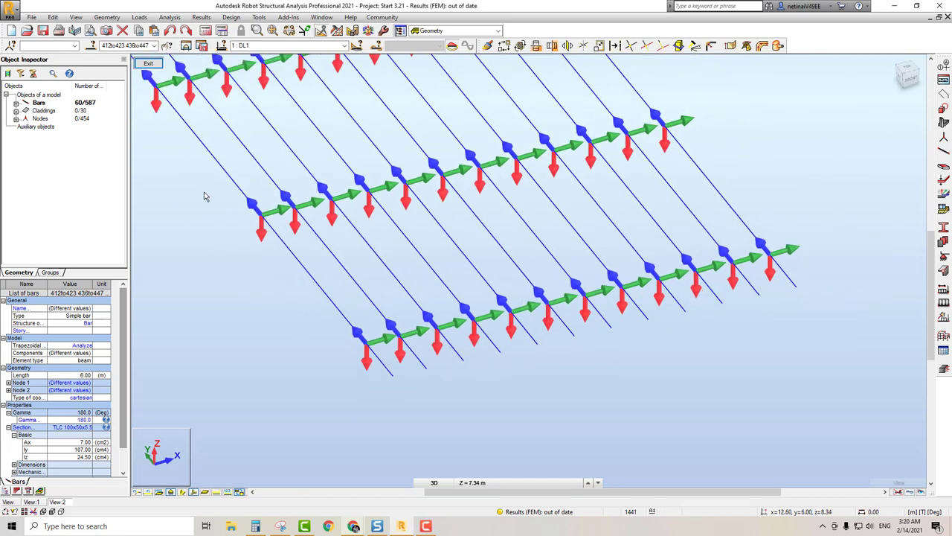
click(107, 17)
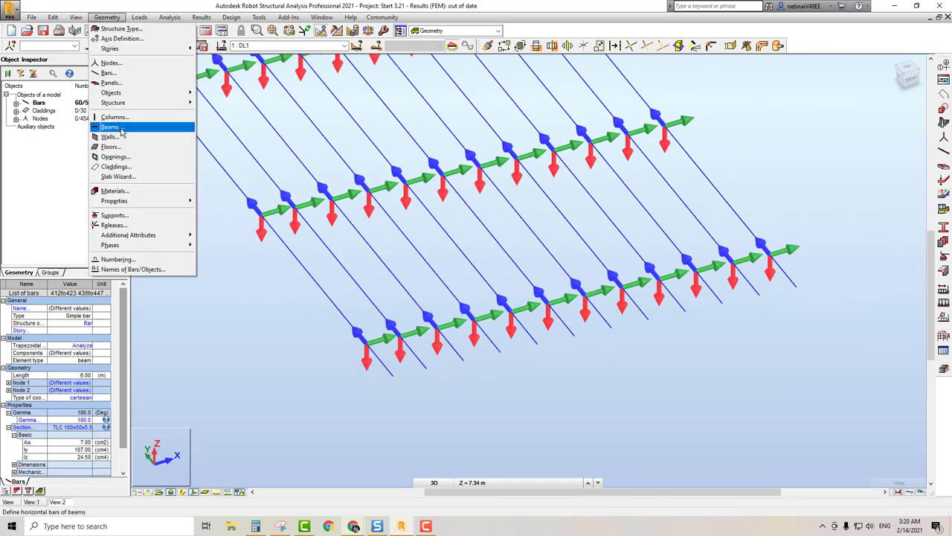
mouse_move(115, 201)
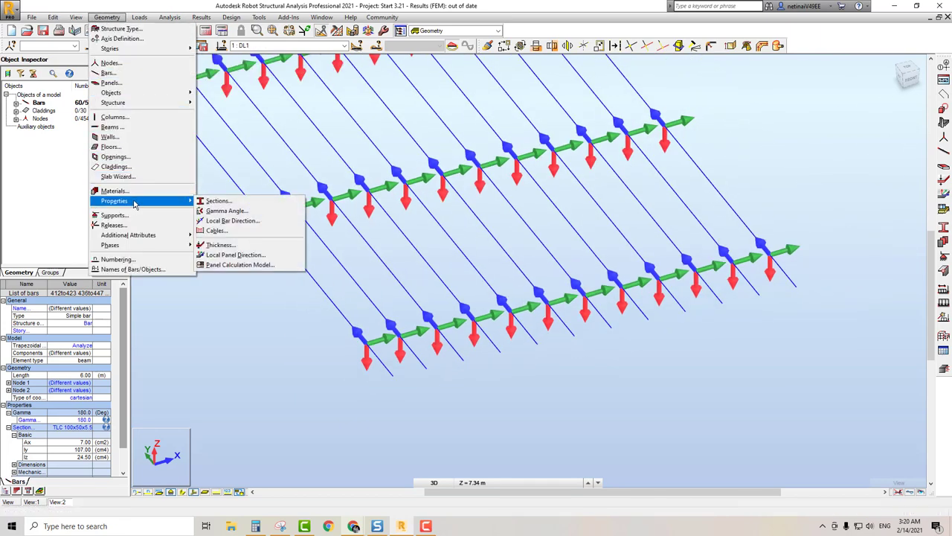
Reverse the local bar direction of all 60 selected purlins
click(222, 221)
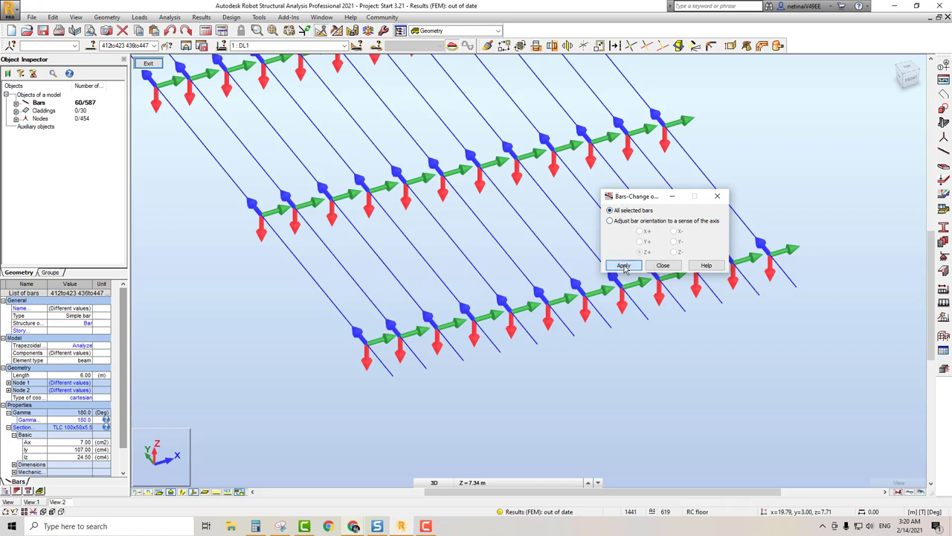
click(625, 268)
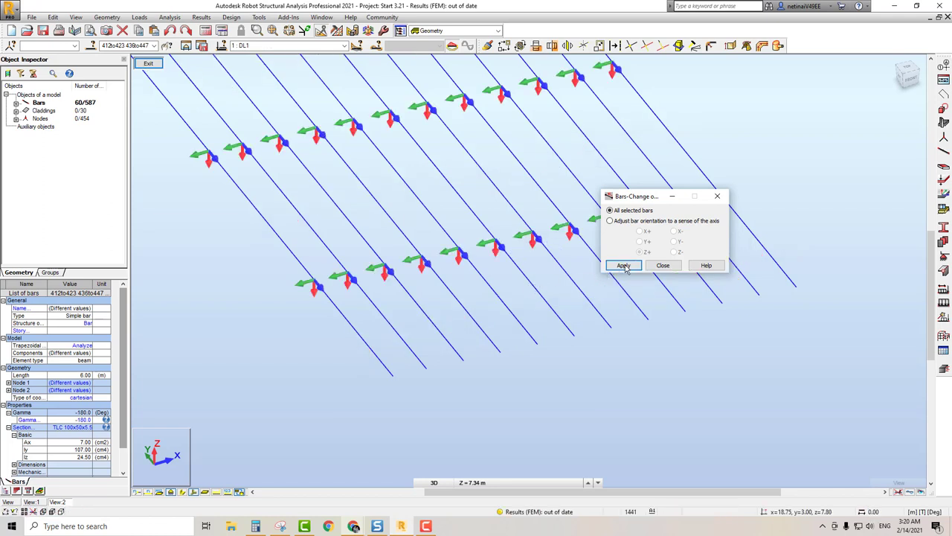
click(662, 266)
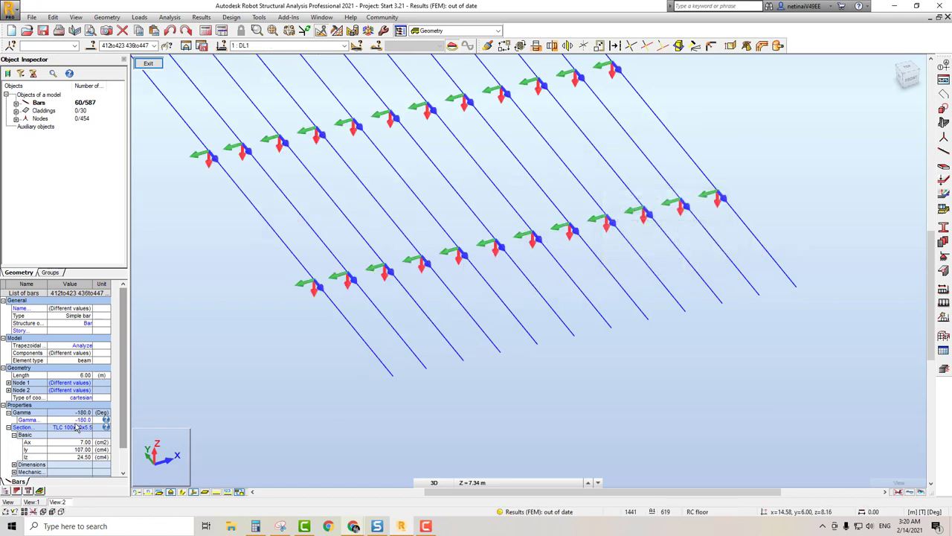
Set the purlins' gamma angle to 180
click(74, 420)
text(180)
key(Return)
Show the bars' true section shapes and set the purlins' gamma back to 0
scroll(298, 312, up, 1)
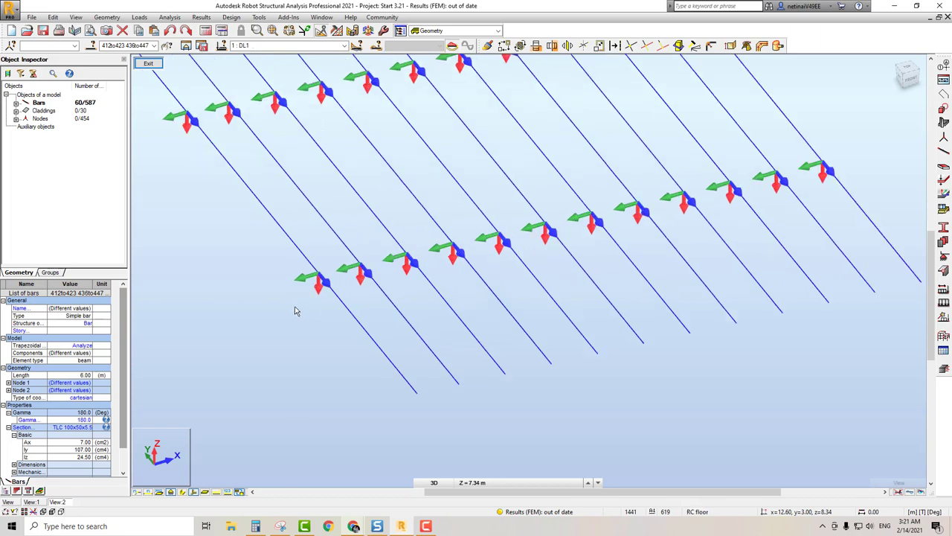
scroll(271, 335, up, 1)
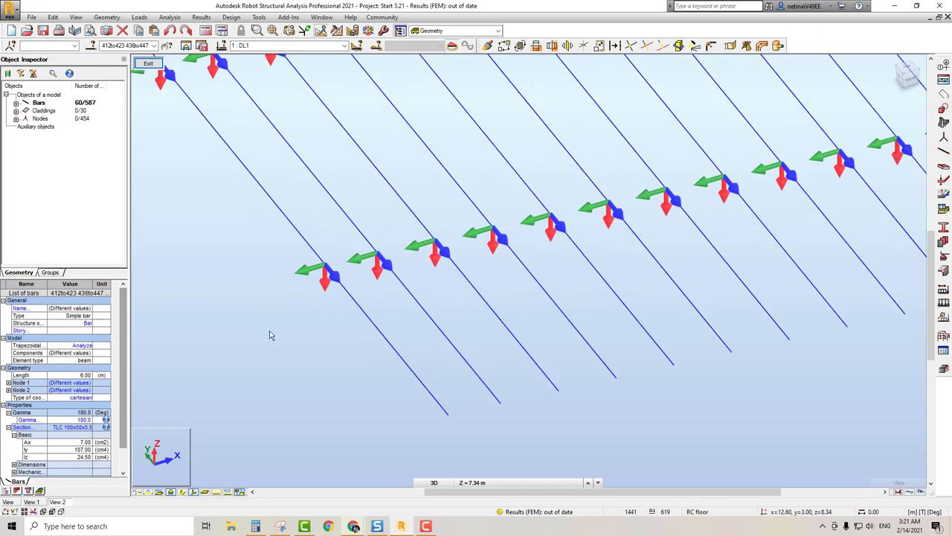
click(181, 491)
scroll(441, 447, up, 3)
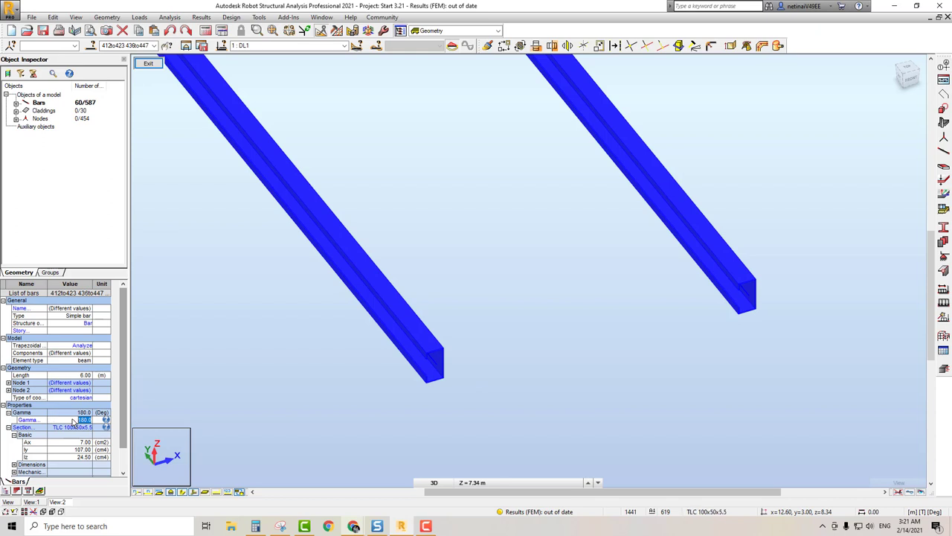
text(0)
key(Return)
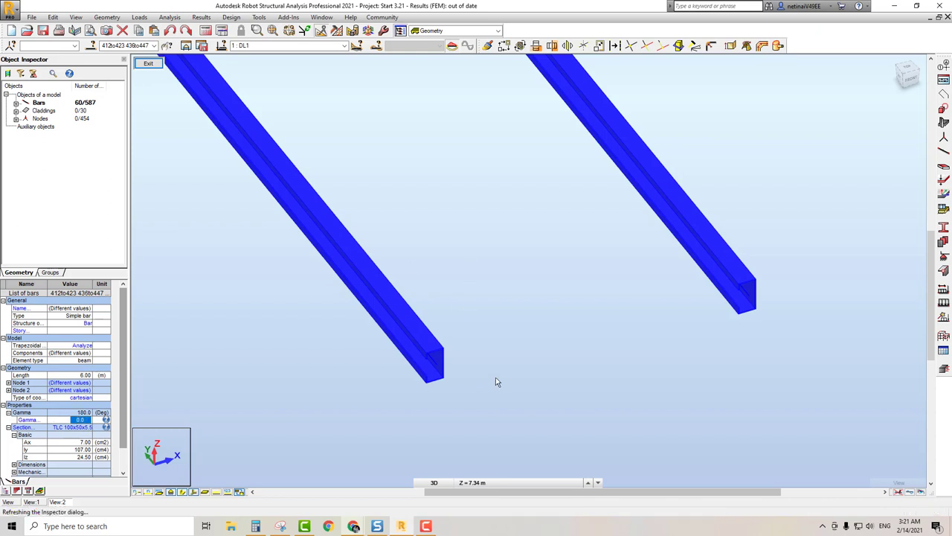
scroll(480, 361, down, 1)
scroll(483, 372, down, 2)
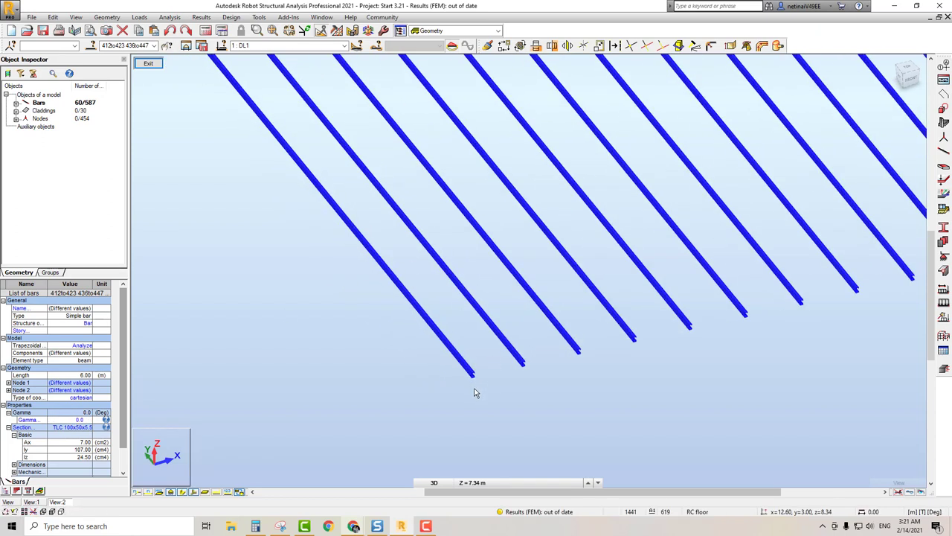
scroll(476, 389, down, 1)
Deselect the purlins and show local axes on all the bars
click(392, 411)
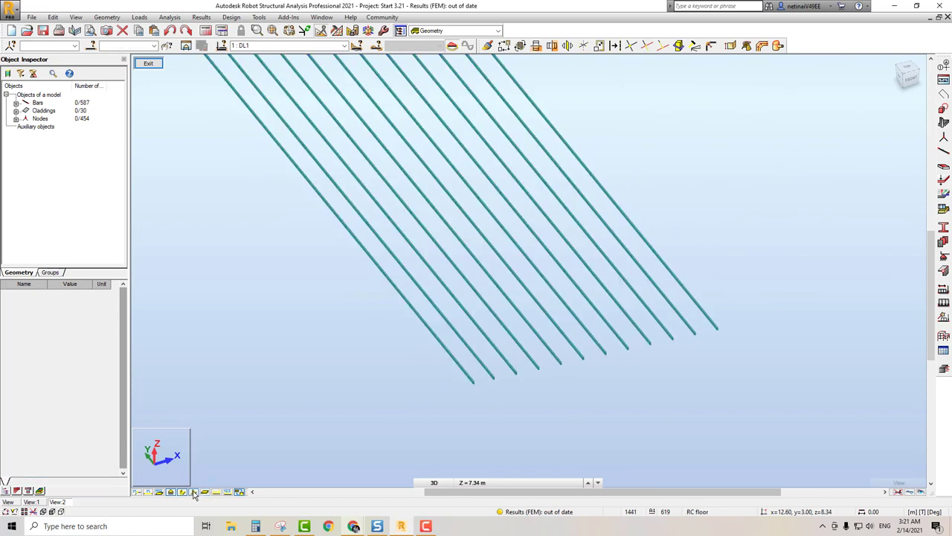
click(193, 493)
scroll(577, 348, down, 3)
scroll(571, 350, down, 1)
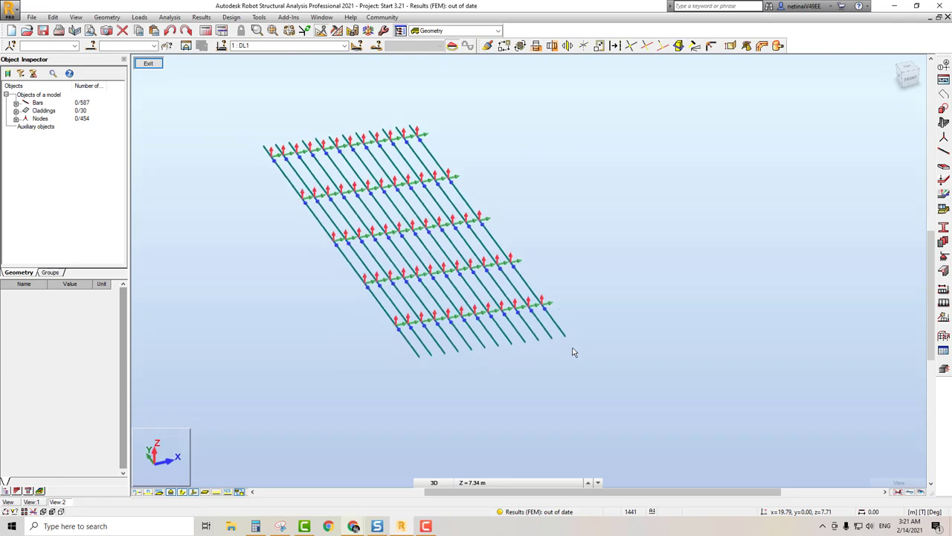
scroll(458, 333, up, 5)
scroll(458, 337, up, 2)
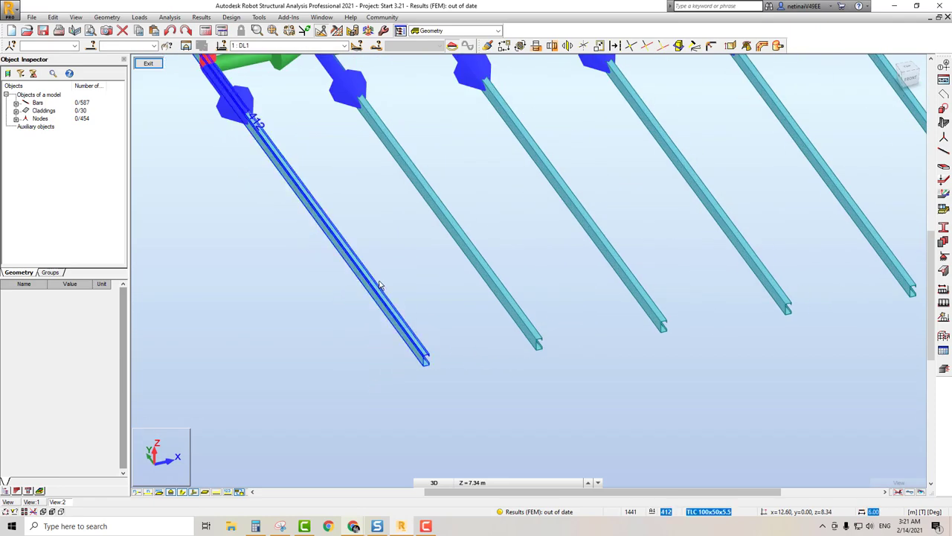
scroll(426, 351, down, 1)
scroll(355, 321, down, 1)
scroll(440, 226, down, 2)
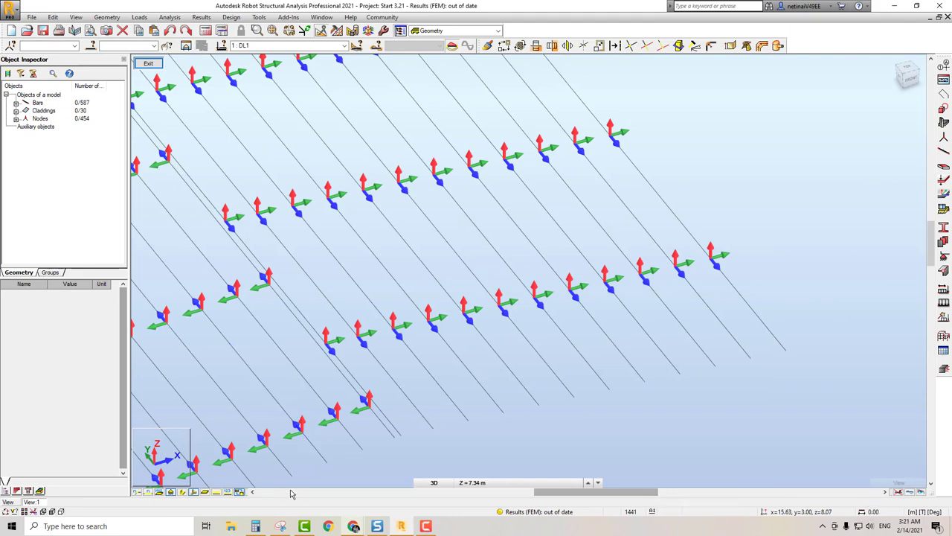
Render the bars with section shapes and orbit to check purlins from the front
click(182, 492)
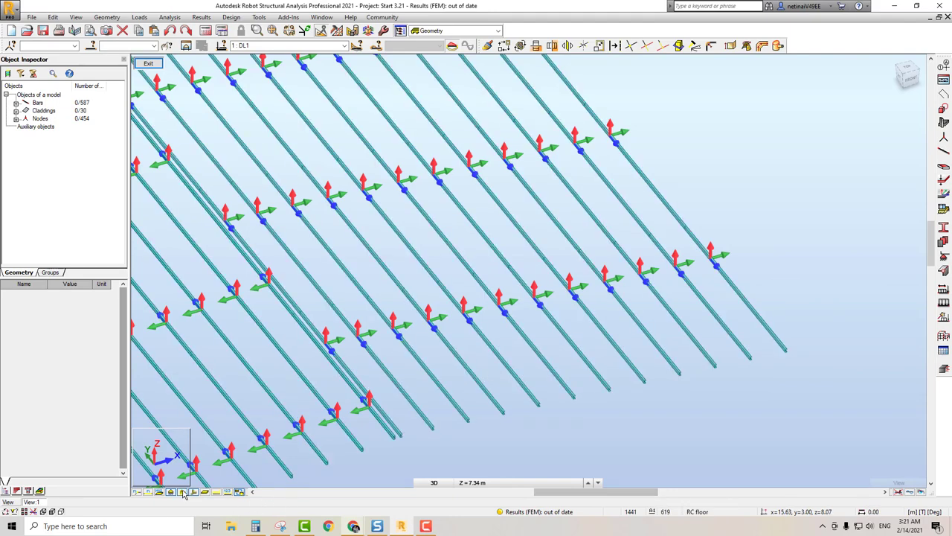
scroll(392, 425, up, 3)
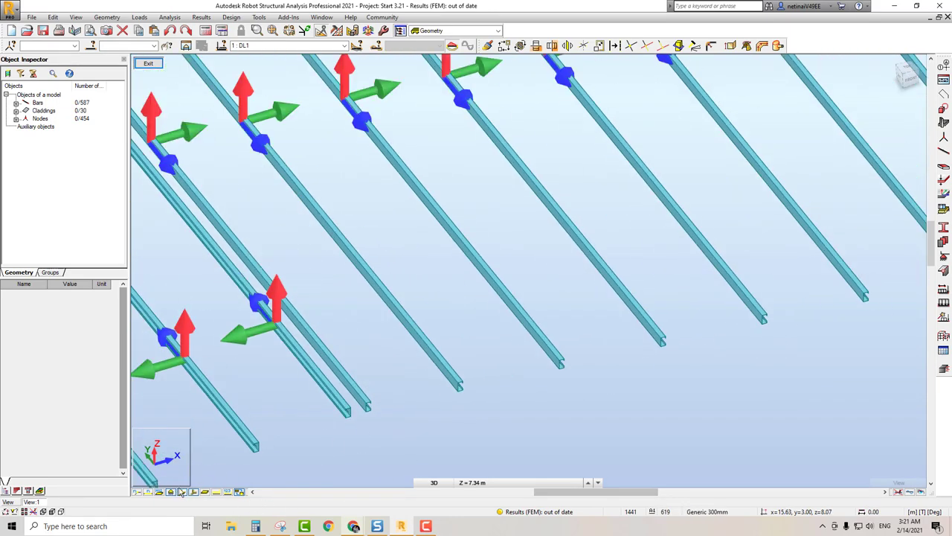
scroll(426, 429, down, 5)
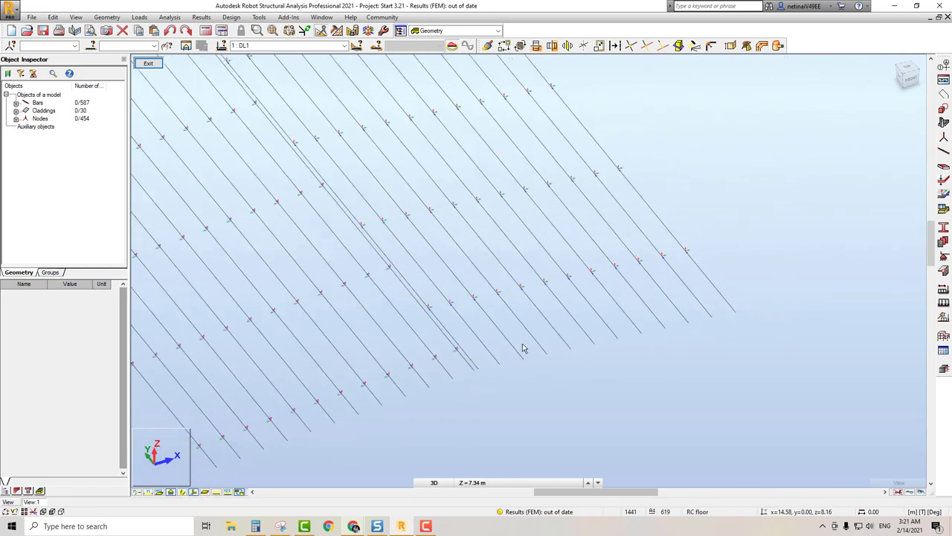
shift+middle_drag(514, 357, 588, 343)
drag(589, 343, 275, 213)
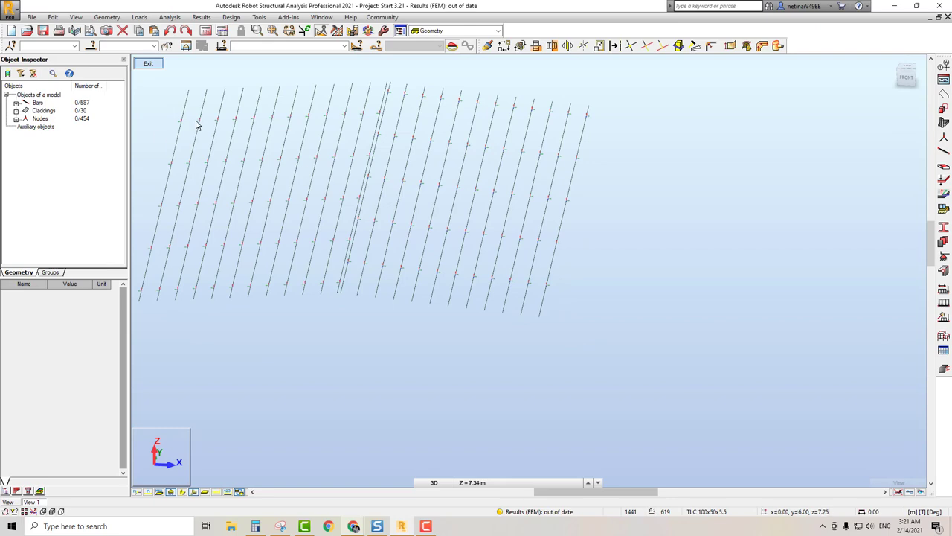
Leave the purlin-only view and return to the whole warehouse model
key(Escape)
click(32, 17)
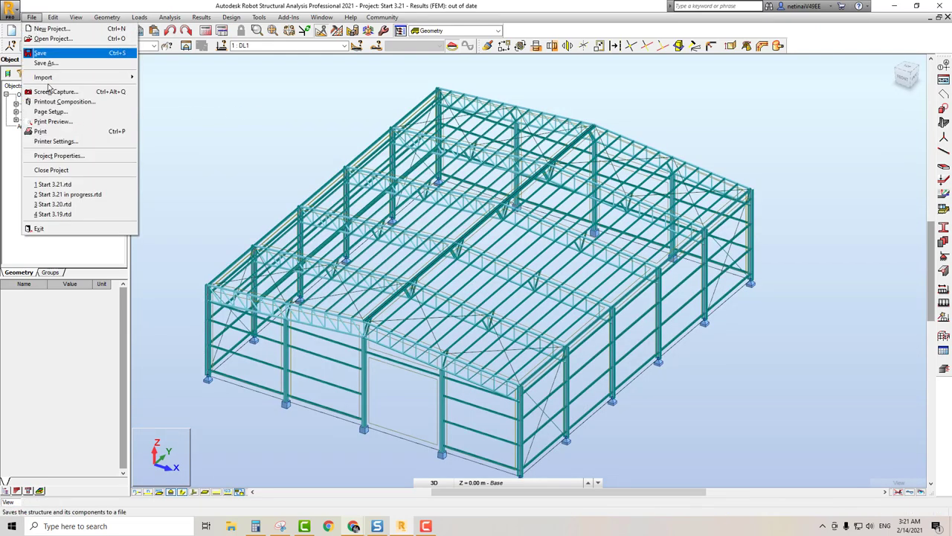
key(Escape)
Save the model as the new project Start 3.22.rtd
key(ctrl+shift+s)
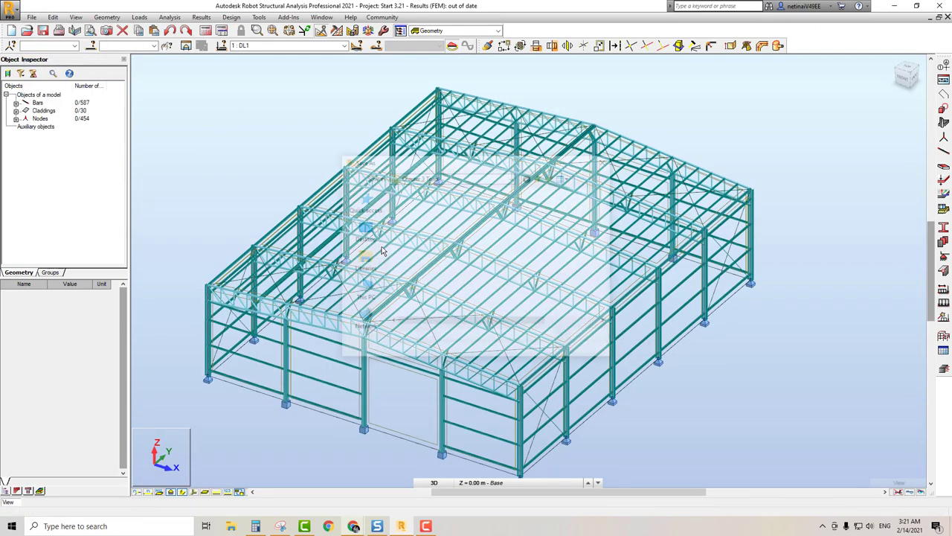
click(462, 338)
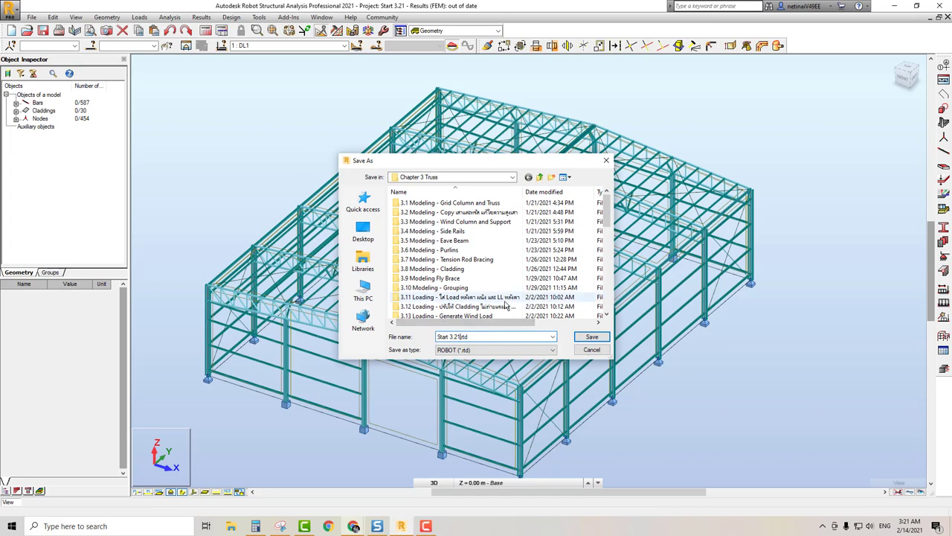
click(591, 337)
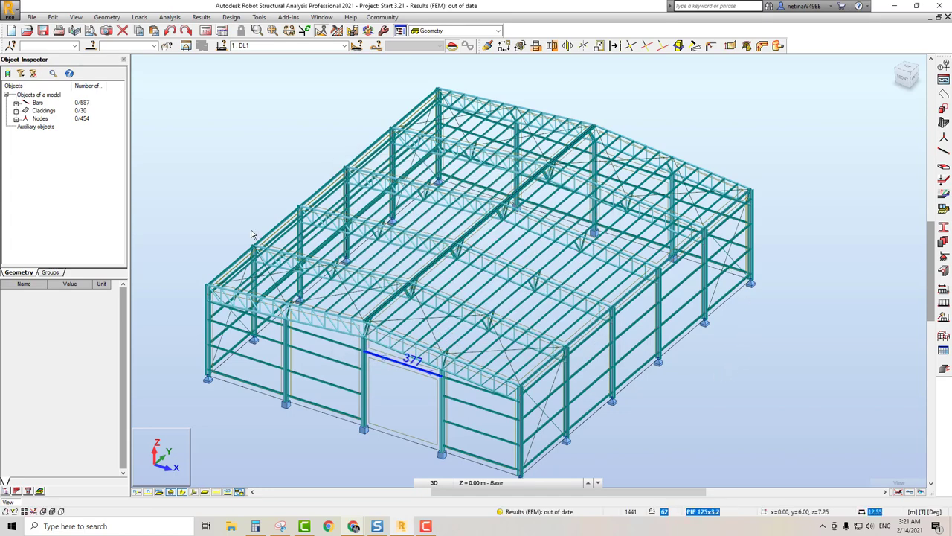
mouse_move(235, 171)
middle_down()
mouse_move(255, 133)
mouse_move(230, 152)
middle_up()
scroll(256, 133, up, 5)
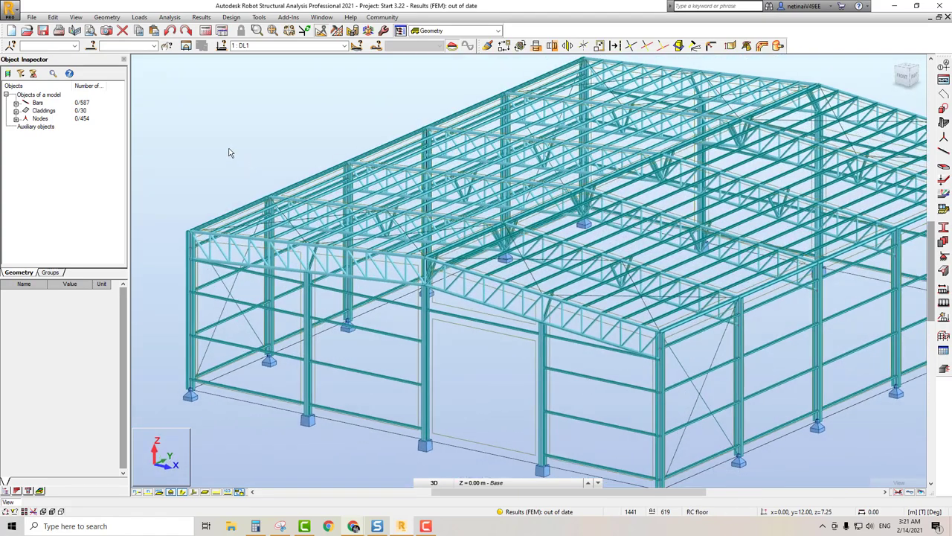